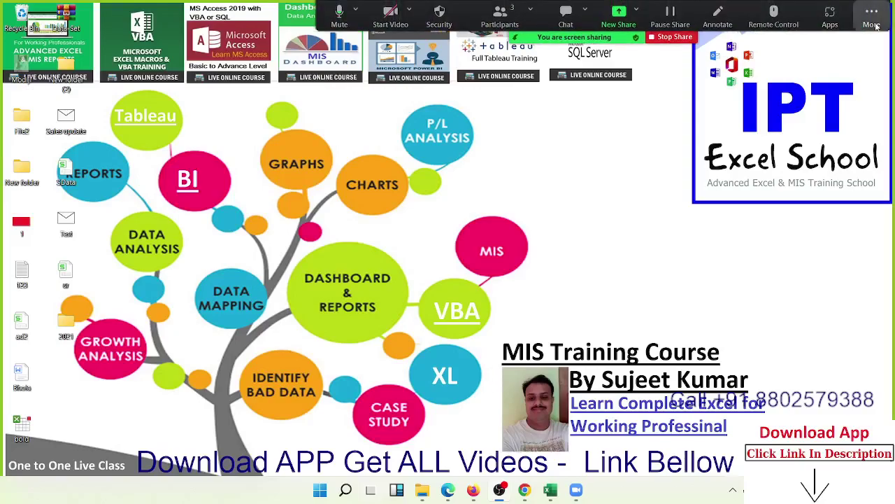
Start the Zoom recording and allow the newly joined participant to record local files
{"action": "left_click", "coordinate": [872, 15]}
{"action": "left_click", "coordinate": [839, 43]}
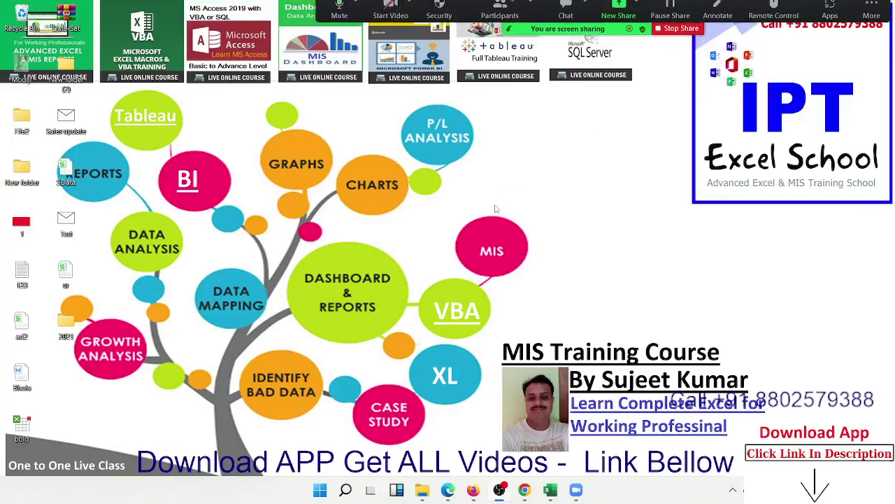
{"action": "left_click", "coordinate": [499, 17]}
{"action": "left_click", "coordinate": [535, 186]}
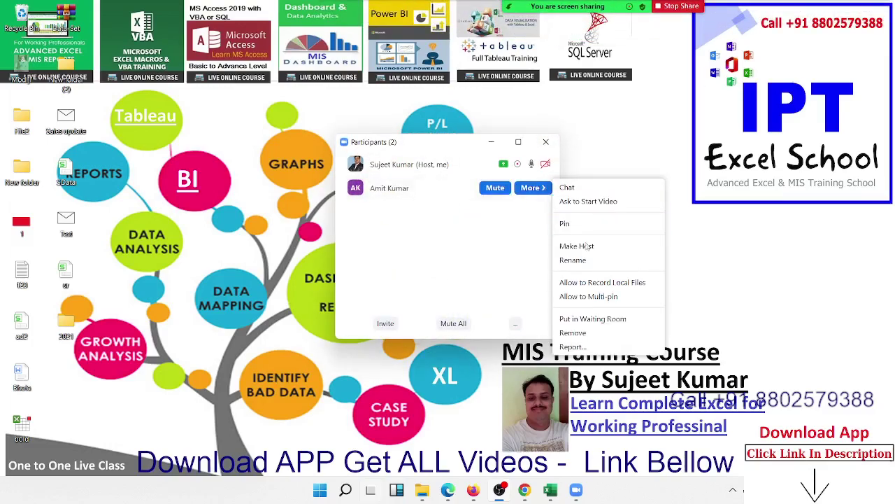
{"action": "left_click", "coordinate": [601, 284]}
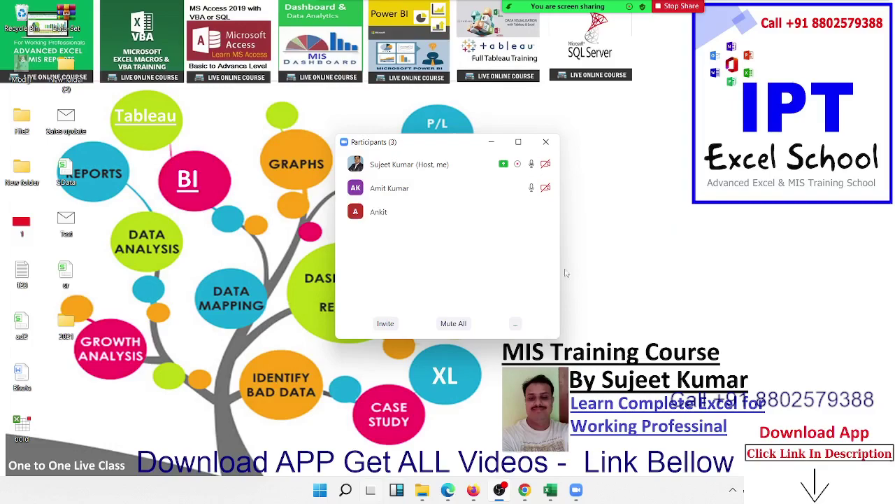
{"action": "left_click", "coordinate": [529, 212]}
{"action": "left_click", "coordinate": [591, 293]}
{"action": "left_click", "coordinate": [547, 142]}
{"action": "mouse_move", "coordinate": [500, 490]}
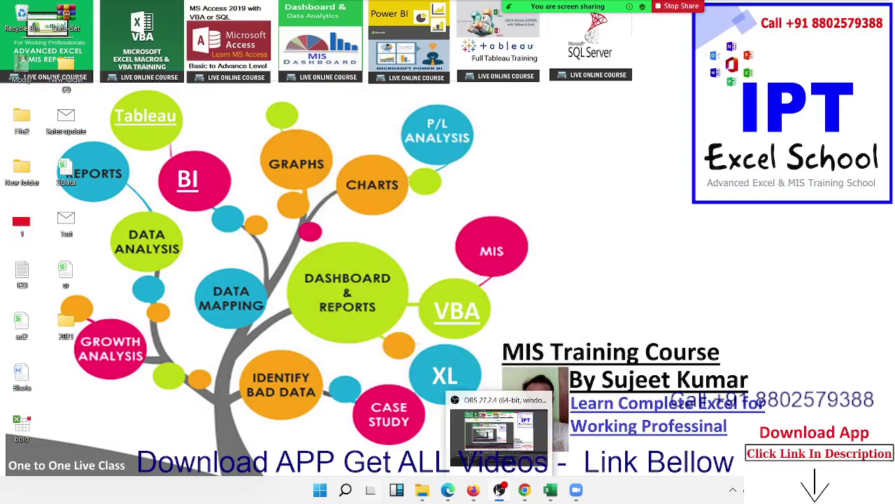
In Excel, go to File > Open and scroll through the Recent workbooks list
{"action": "left_click", "coordinate": [400, 420]}
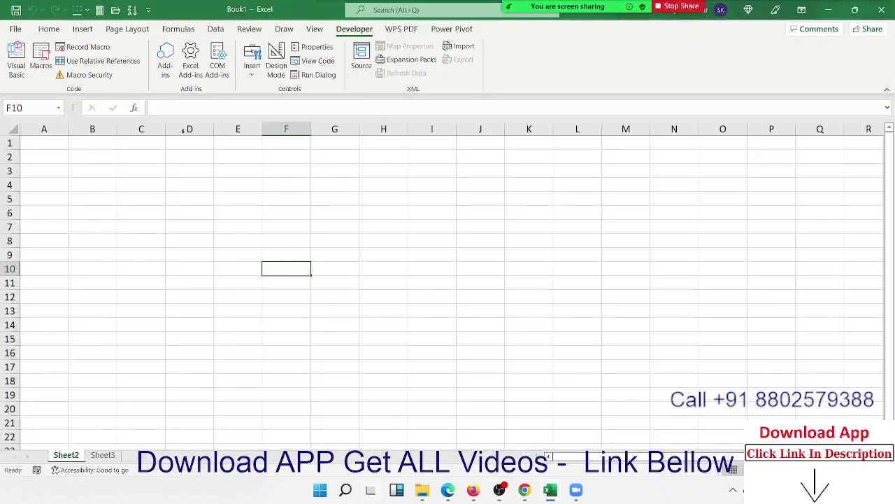
{"action": "left_click", "coordinate": [16, 28]}
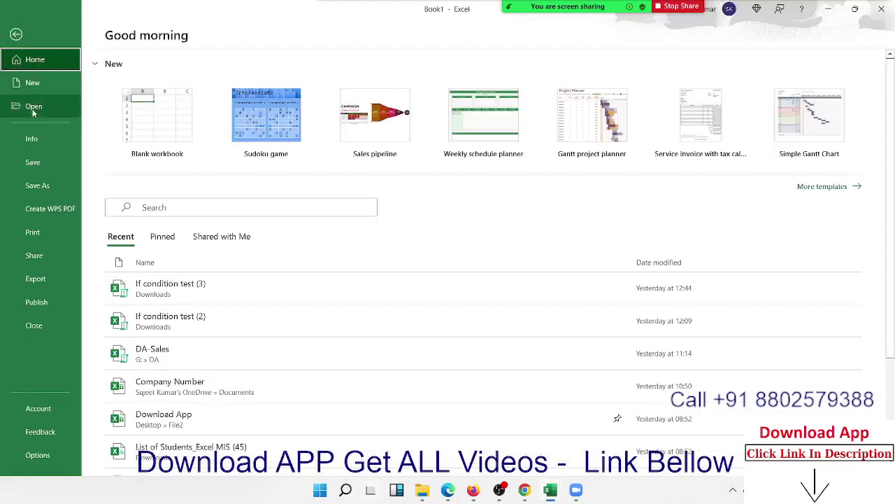
{"action": "left_click", "coordinate": [33, 106]}
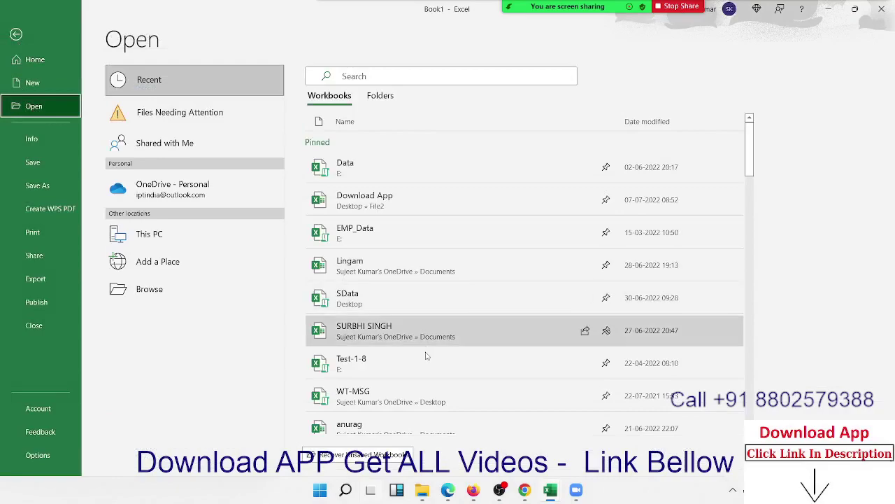
{"action": "scroll", "coordinate": [392, 237], "scroll_direction": "down", "scroll_amount": 10}
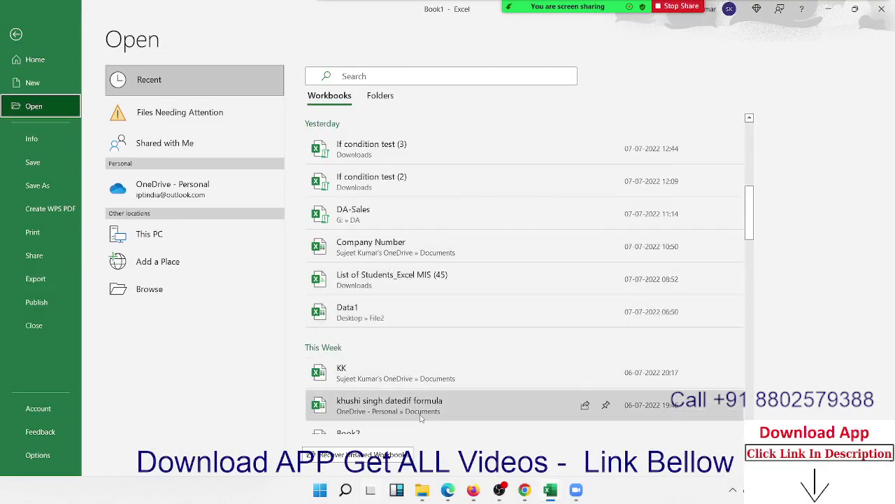
{"action": "scroll", "coordinate": [410, 390], "scroll_direction": "down", "scroll_amount": 3}
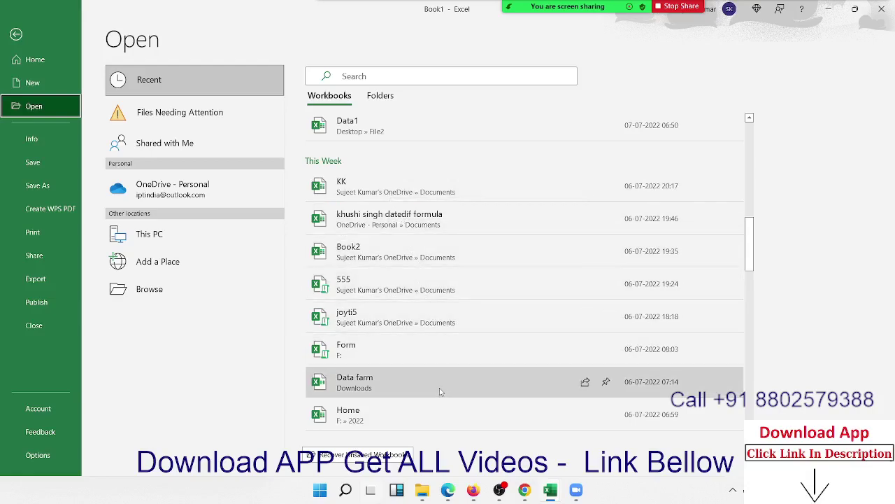
{"action": "scroll", "coordinate": [439, 392], "scroll_direction": "down", "scroll_amount": 3}
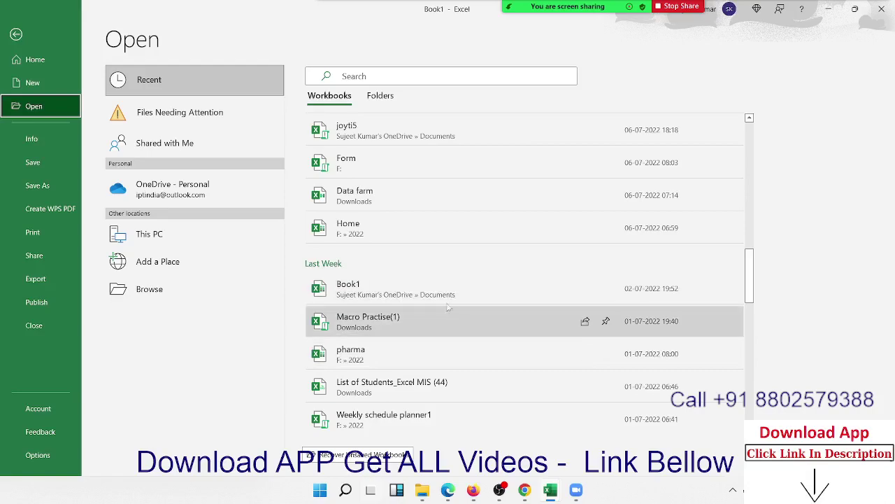
{"action": "scroll", "coordinate": [442, 287], "scroll_direction": "up", "scroll_amount": 2}
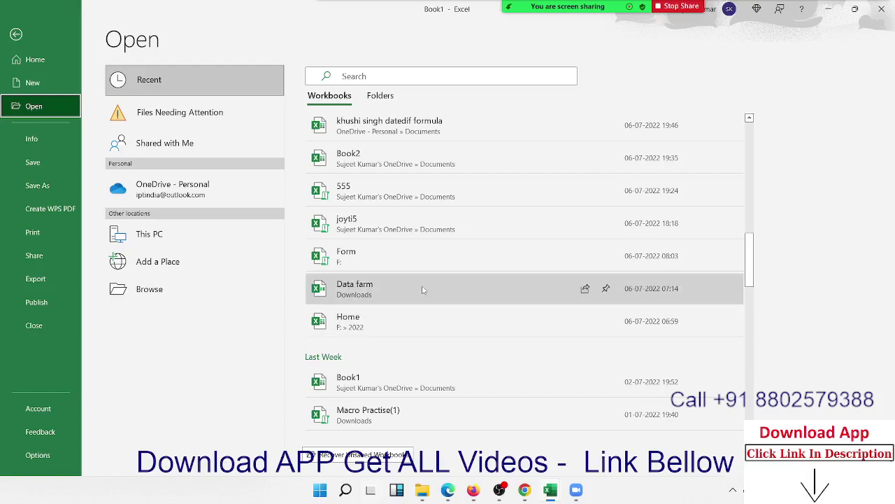
{"action": "scroll", "coordinate": [420, 276], "scroll_direction": "up", "scroll_amount": 2}
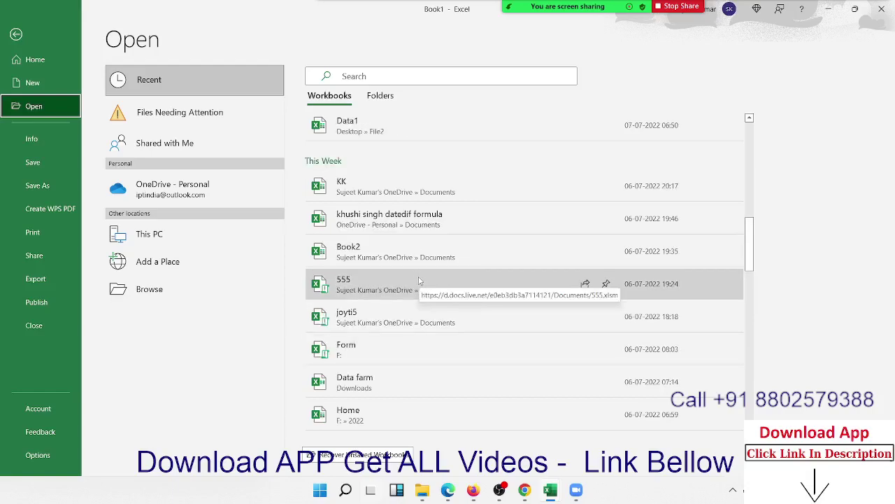
{"action": "scroll", "coordinate": [415, 262], "scroll_direction": "up", "scroll_amount": 2}
{"action": "scroll", "coordinate": [414, 259], "scroll_direction": "up", "scroll_amount": 2}
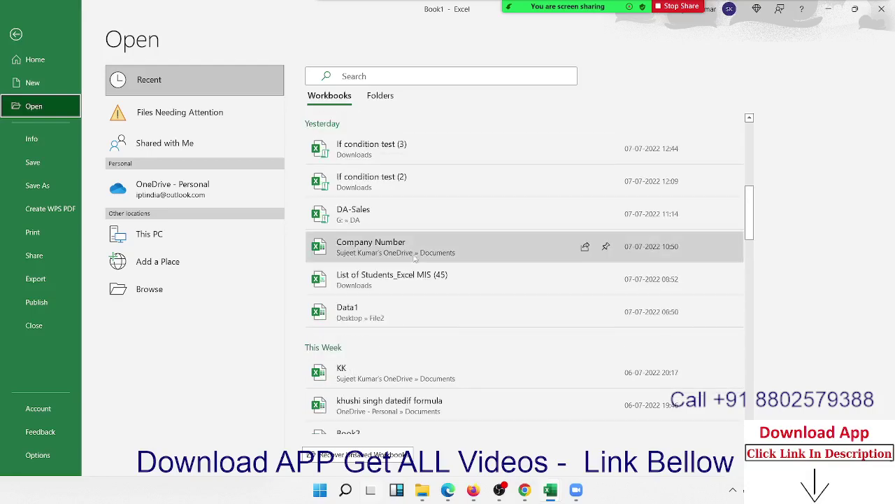
{"action": "scroll", "coordinate": [416, 259], "scroll_direction": "up", "scroll_amount": 2}
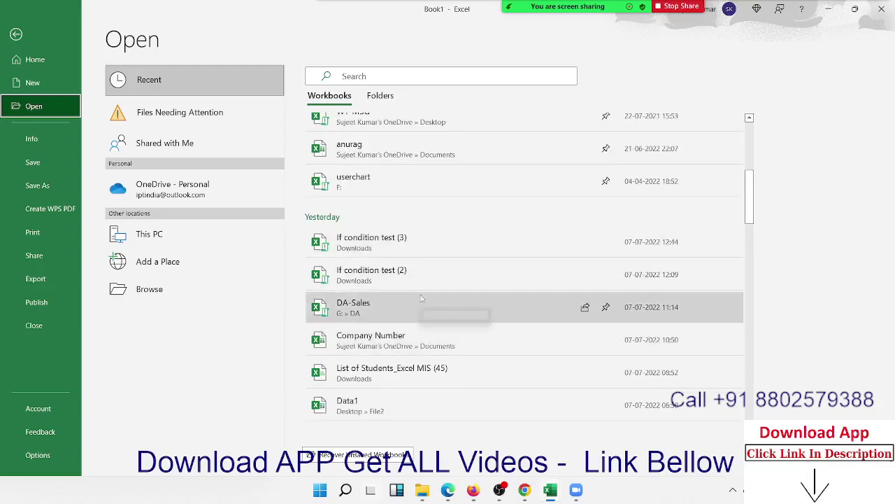
{"action": "scroll", "coordinate": [416, 241], "scroll_direction": "up", "scroll_amount": 2}
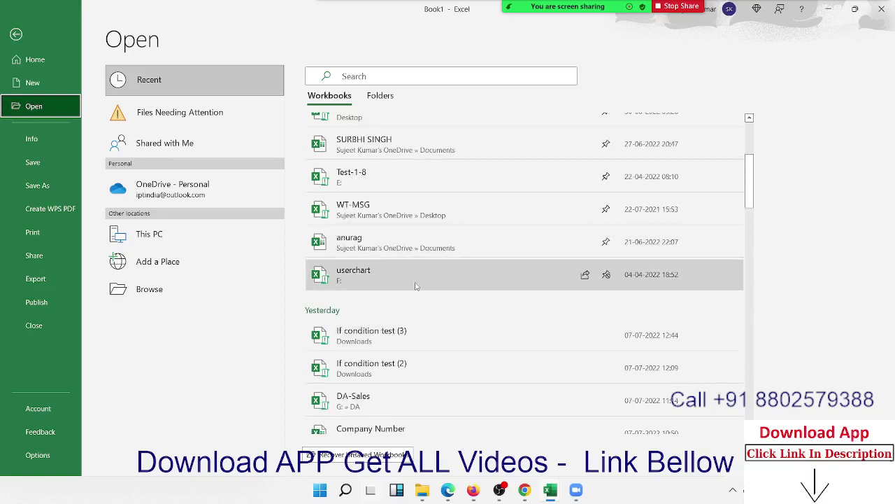
{"action": "scroll", "coordinate": [414, 271], "scroll_direction": "up", "scroll_amount": 2}
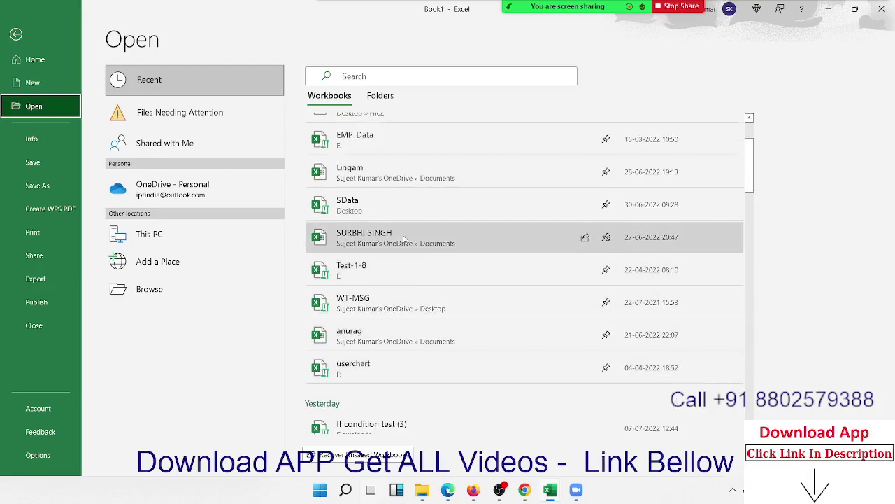
{"action": "scroll", "coordinate": [403, 225], "scroll_direction": "up", "scroll_amount": 2}
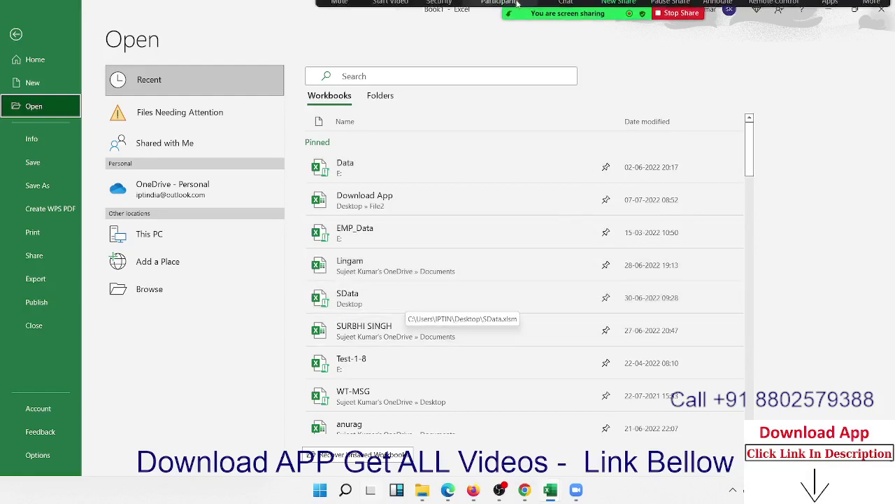
Check the Zoom participants list, close it, and return to the Excel Open screen
{"action": "left_click", "coordinate": [503, 15]}
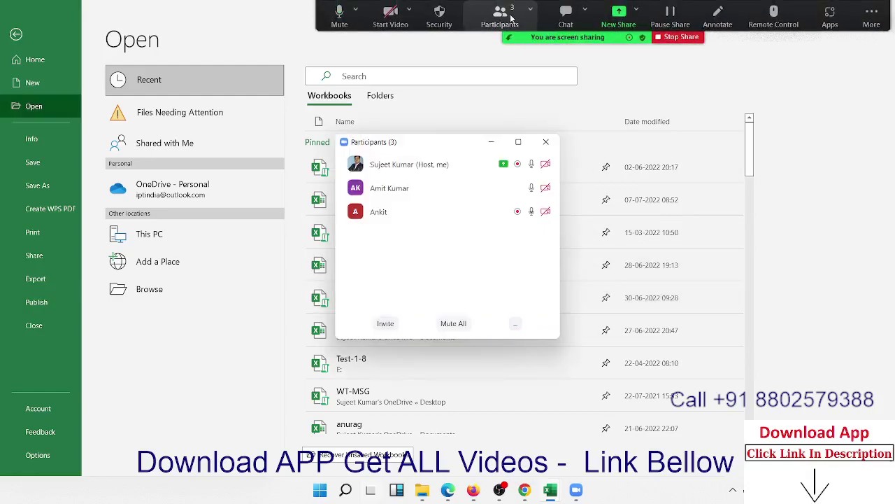
{"action": "left_click", "coordinate": [546, 142]}
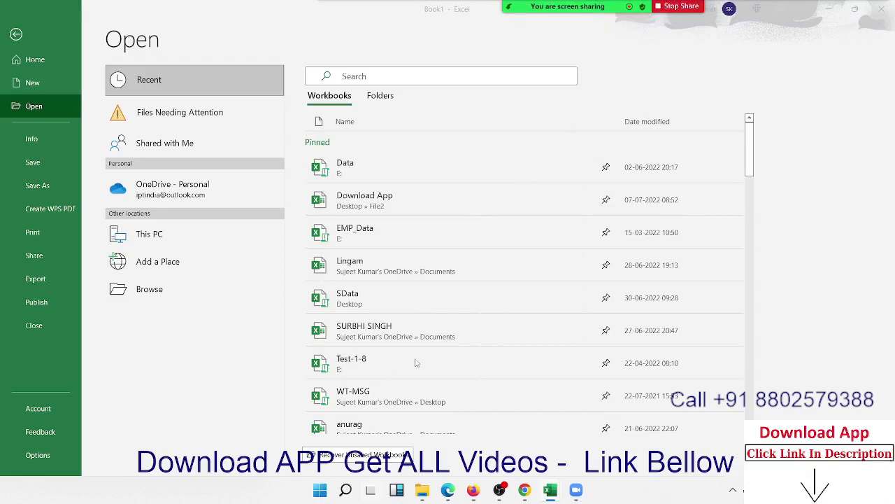
{"action": "scroll", "coordinate": [415, 363], "scroll_direction": "down", "scroll_amount": 5}
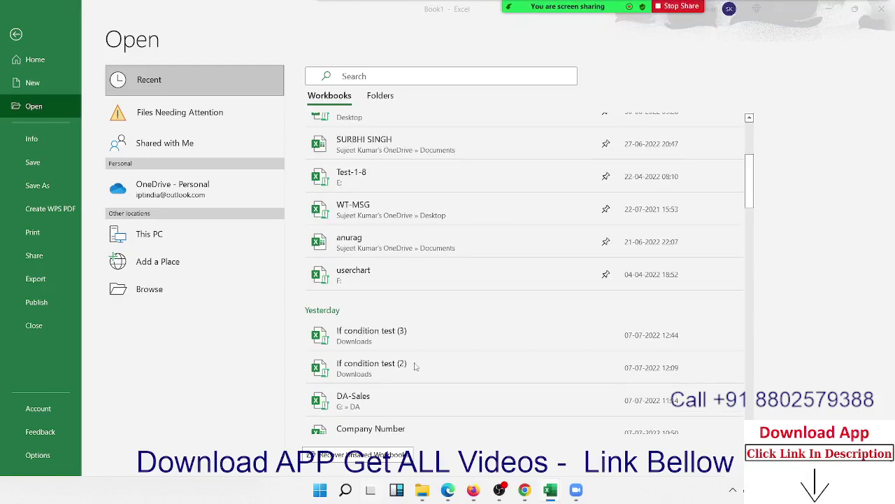
{"action": "left_click", "coordinate": [174, 287]}
Browse to Desktop > File2 and open the Data1 workbook
{"action": "left_click", "coordinate": [179, 284]}
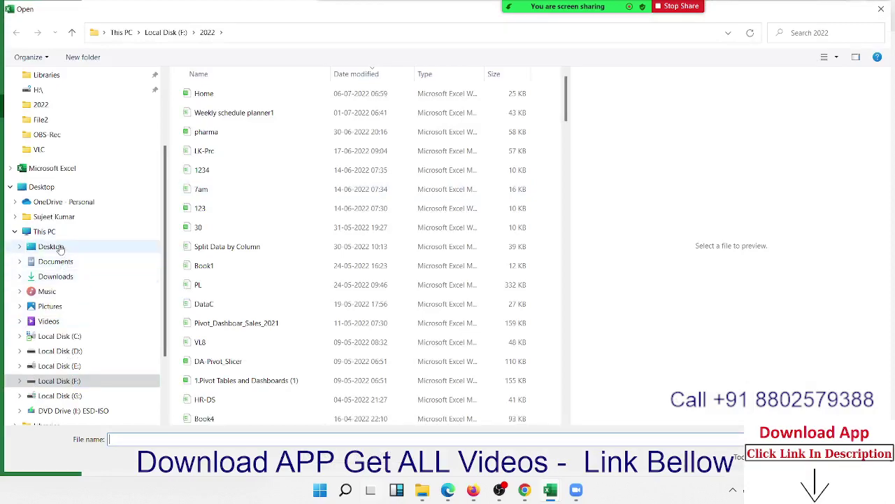
{"action": "left_click", "coordinate": [60, 247]}
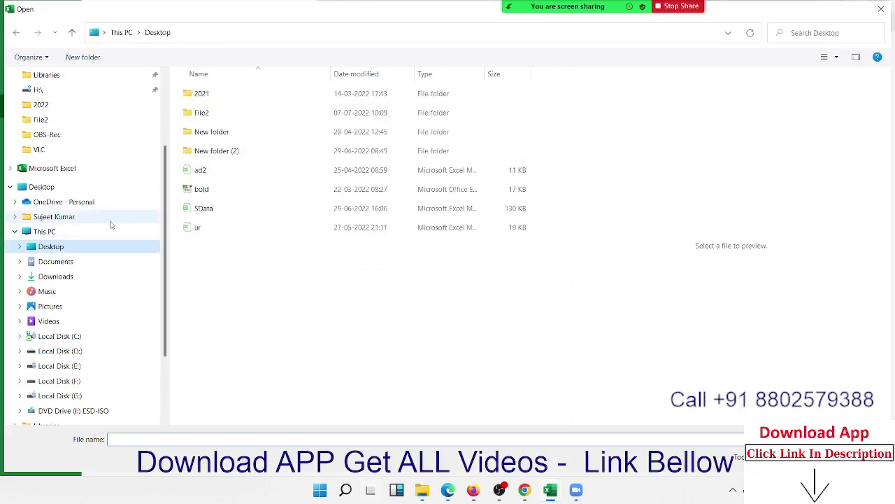
{"action": "left_click", "coordinate": [206, 117]}
{"action": "double_click", "coordinate": [207, 117]}
{"action": "left_click", "coordinate": [210, 116]}
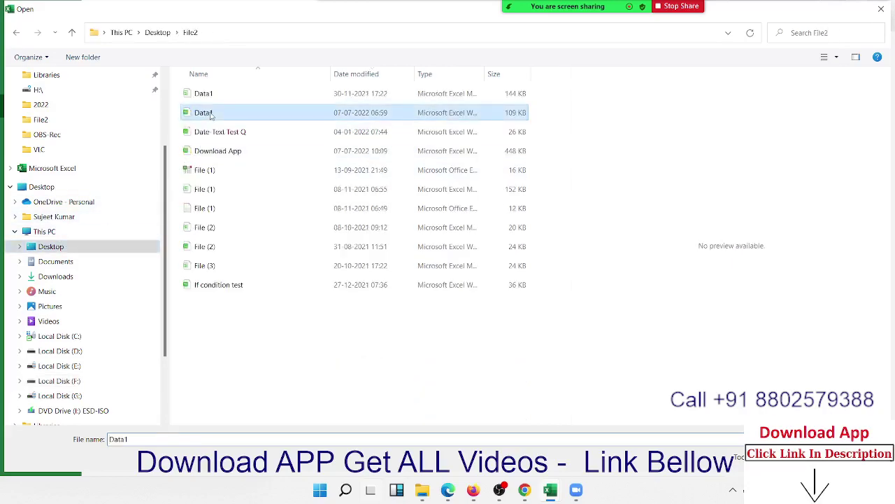
{"action": "key", "text": "Return"}
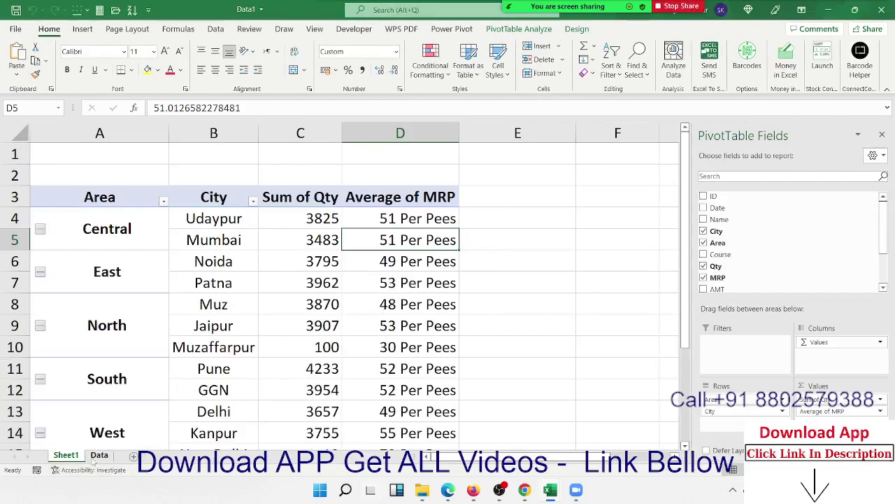
From cell A1 on the Data sheet, insert a PivotTable on a new worksheet
{"action": "left_click", "coordinate": [96, 456]}
{"action": "left_click", "coordinate": [43, 142]}
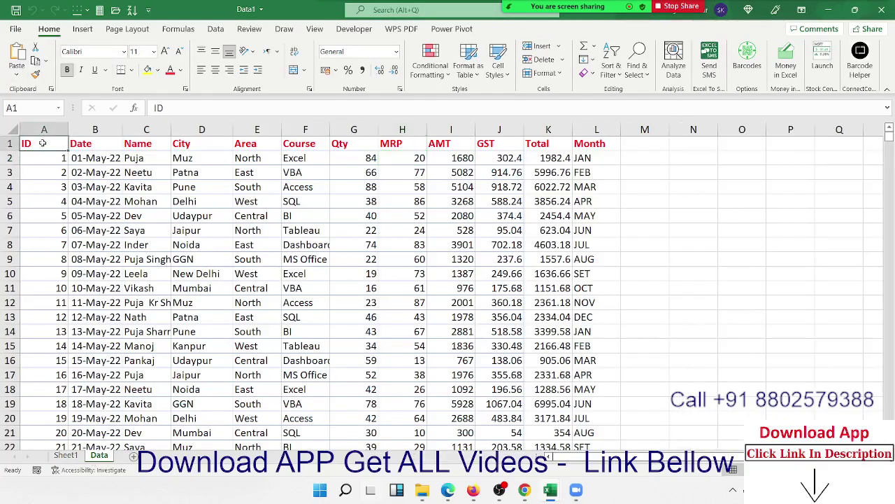
{"action": "left_click", "coordinate": [82, 28]}
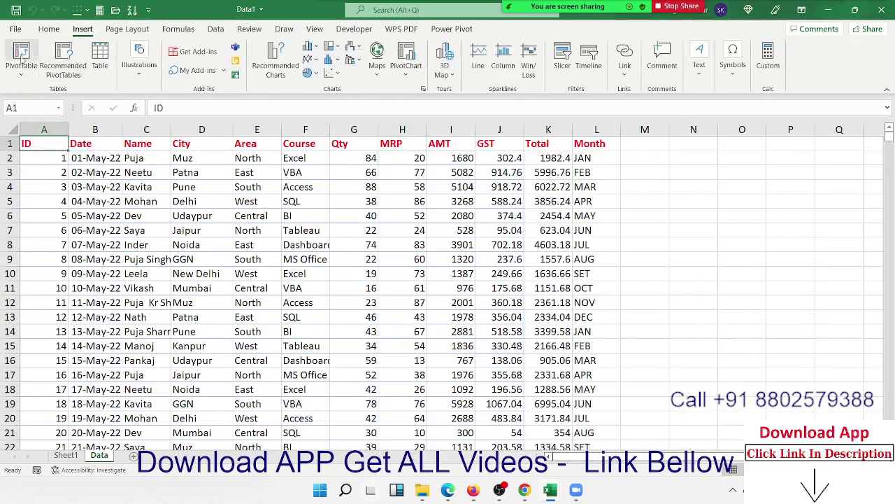
{"action": "left_click", "coordinate": [21, 56]}
{"action": "left_click", "coordinate": [278, 273]}
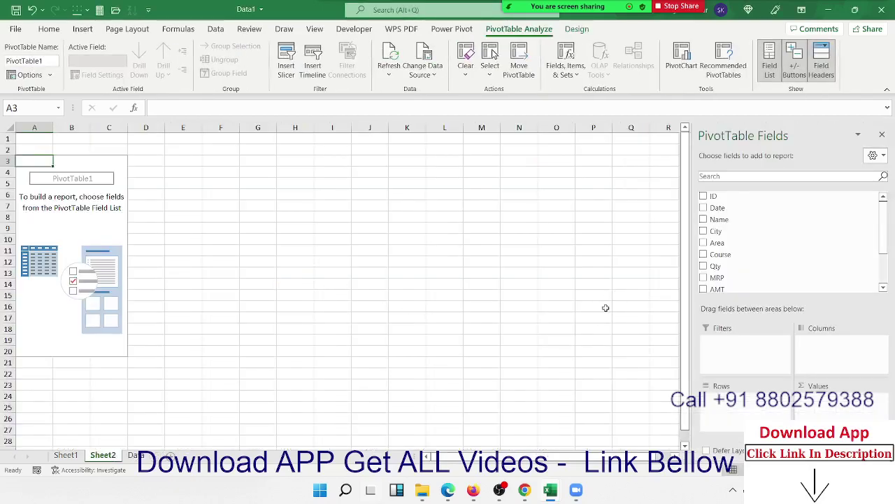
{"action": "mouse_move", "coordinate": [758, 248]}
{"action": "left_mouse_down"}
{"action": "mouse_move", "coordinate": [775, 263]}
{"action": "mouse_move", "coordinate": [826, 373]}
{"action": "left_mouse_up"}
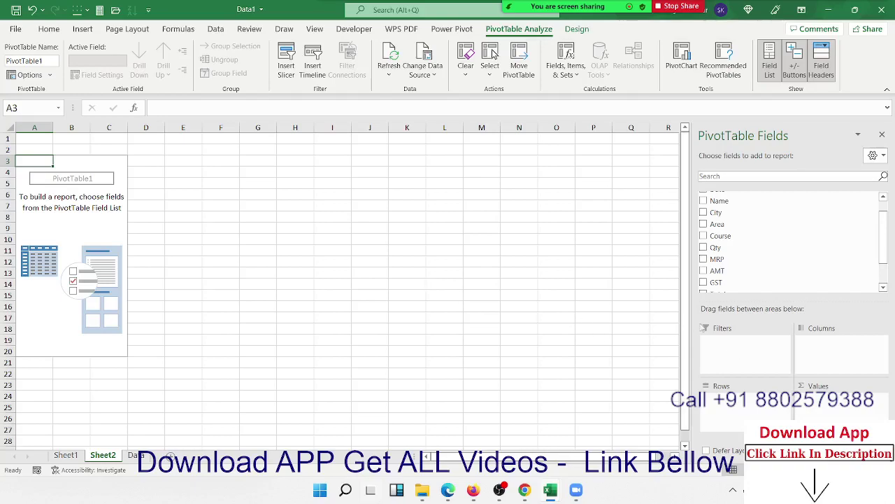
{"action": "scroll", "coordinate": [768, 284], "scroll_direction": "up", "scroll_amount": 1}
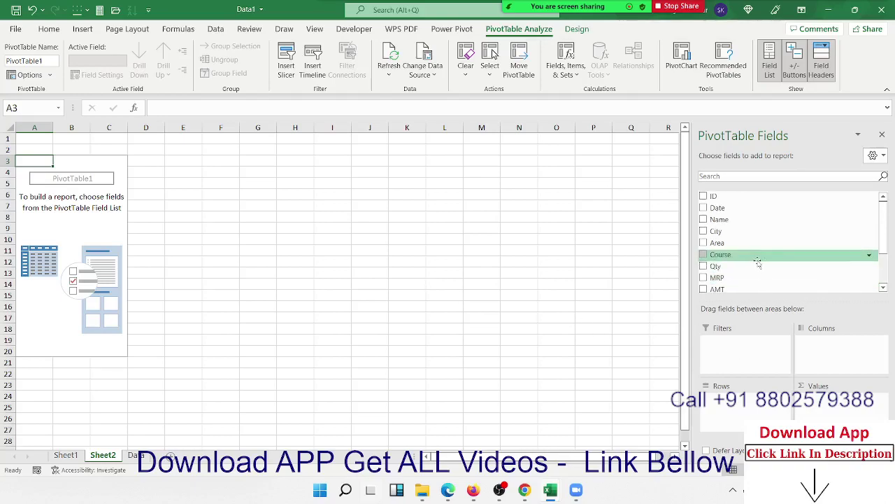
Replace Course with Name in Rows and add Qty to Values, totalling 38560
{"action": "left_click_drag", "start_coordinate": [757, 261], "coordinate": [748, 399]}
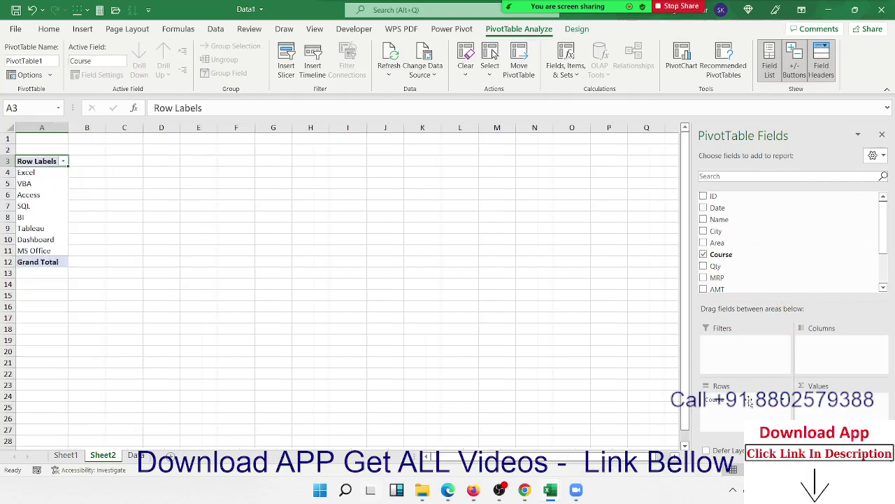
{"action": "left_click_drag", "start_coordinate": [748, 399], "coordinate": [780, 273]}
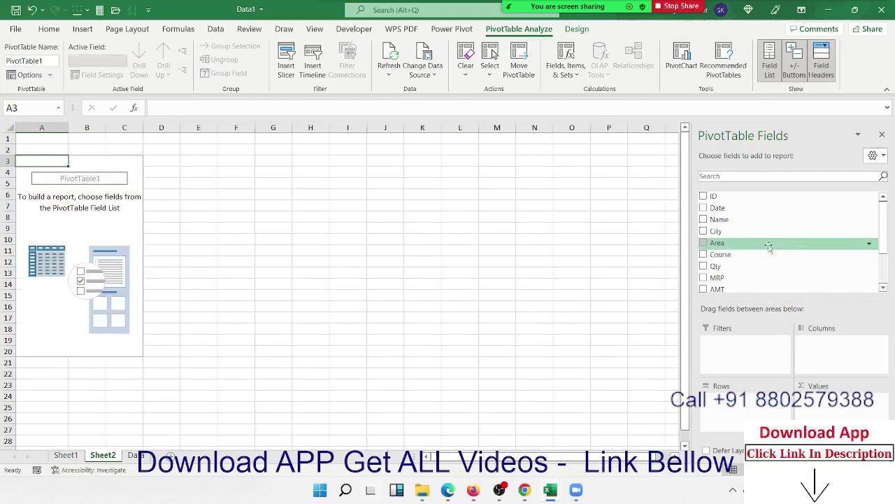
{"action": "mouse_move", "coordinate": [769, 219]}
{"action": "left_mouse_down"}
{"action": "mouse_move", "coordinate": [765, 412]}
{"action": "mouse_move", "coordinate": [752, 401]}
{"action": "left_mouse_up"}
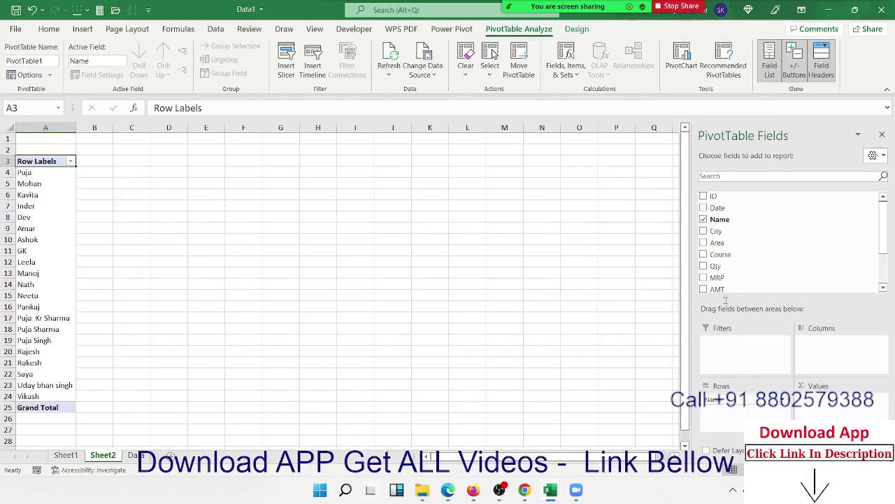
{"action": "left_click_drag", "start_coordinate": [715, 265], "coordinate": [810, 406]}
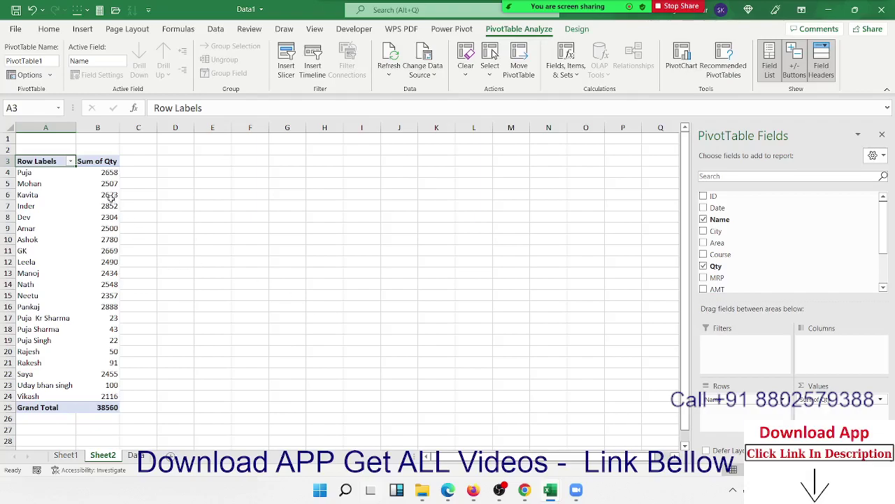
{"action": "left_click_drag", "start_coordinate": [110, 195], "coordinate": [105, 396]}
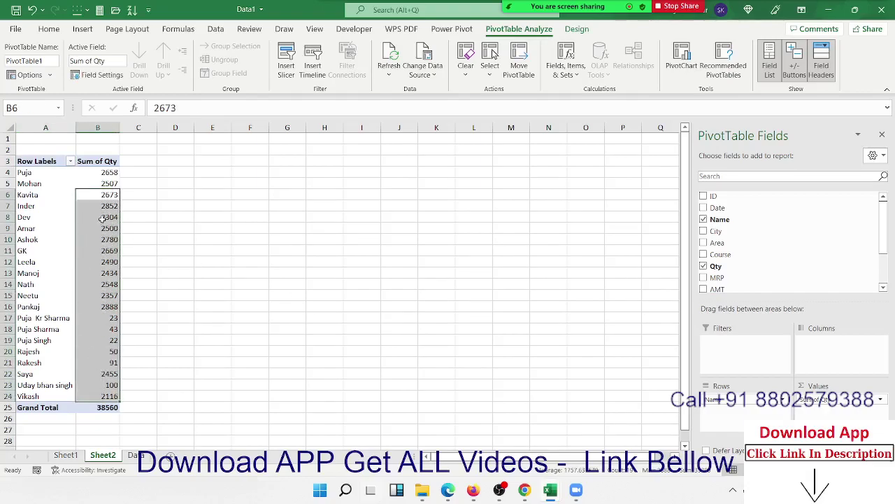
{"action": "left_click", "coordinate": [102, 217]}
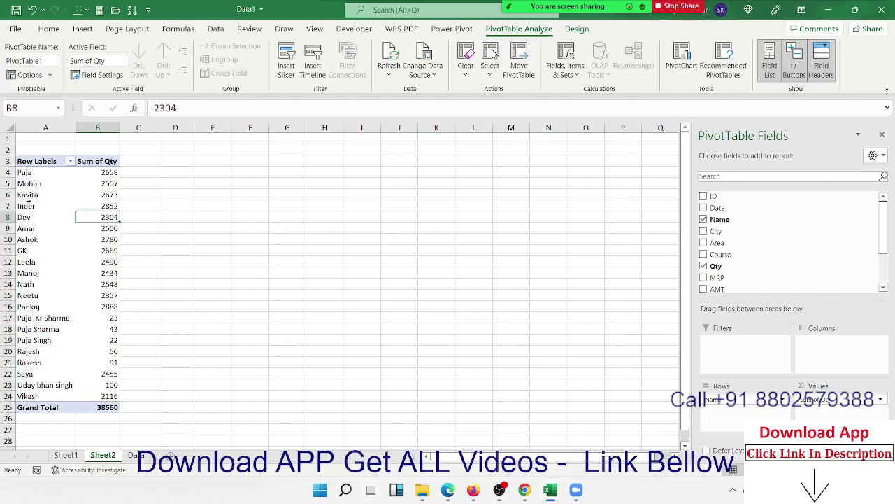
{"action": "left_click", "coordinate": [41, 194]}
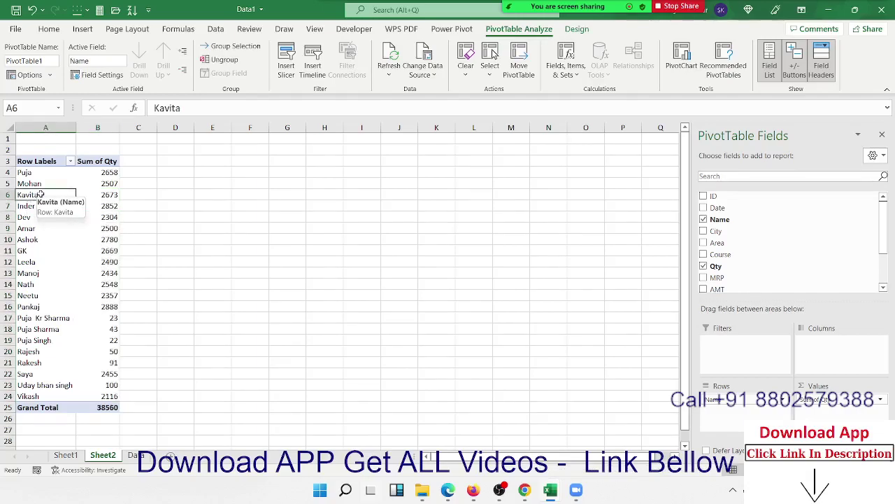
Add Area to Rows above Name so names are grouped by region
{"action": "right_click", "coordinate": [41, 195]}
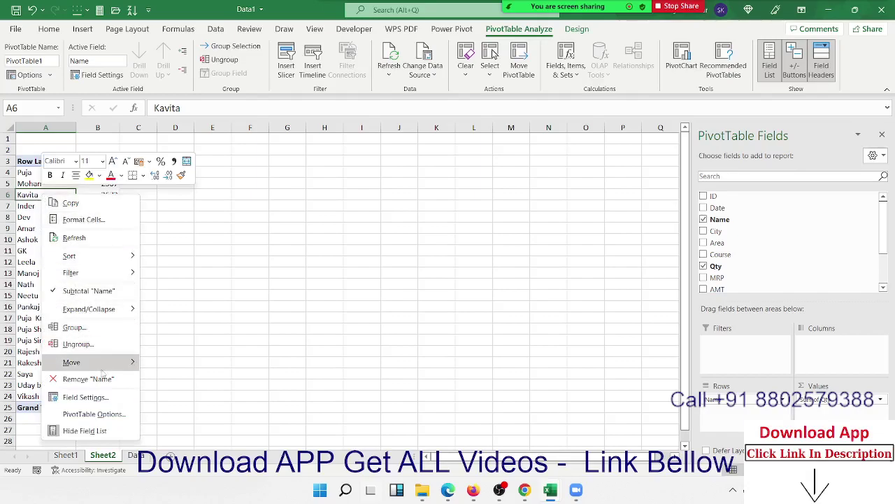
{"action": "mouse_move", "coordinate": [77, 256]}
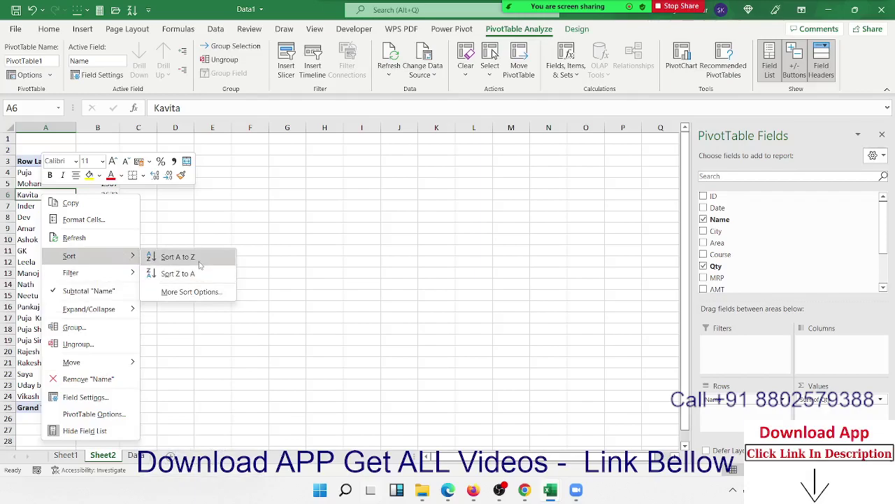
{"action": "key", "text": "Escape"}
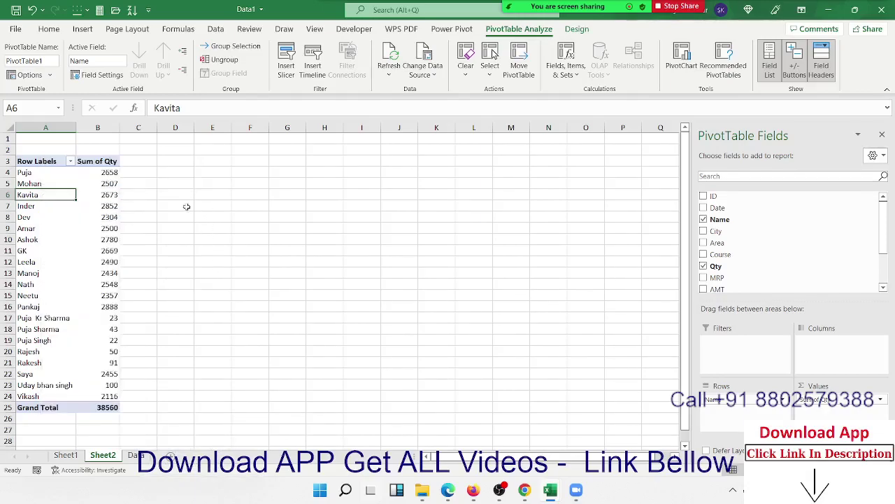
{"action": "right_click", "coordinate": [110, 185]}
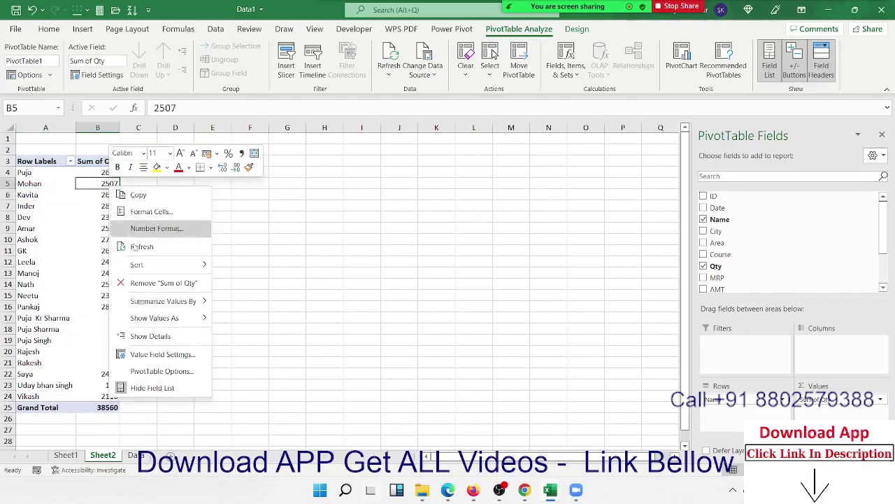
{"action": "mouse_move", "coordinate": [137, 264]}
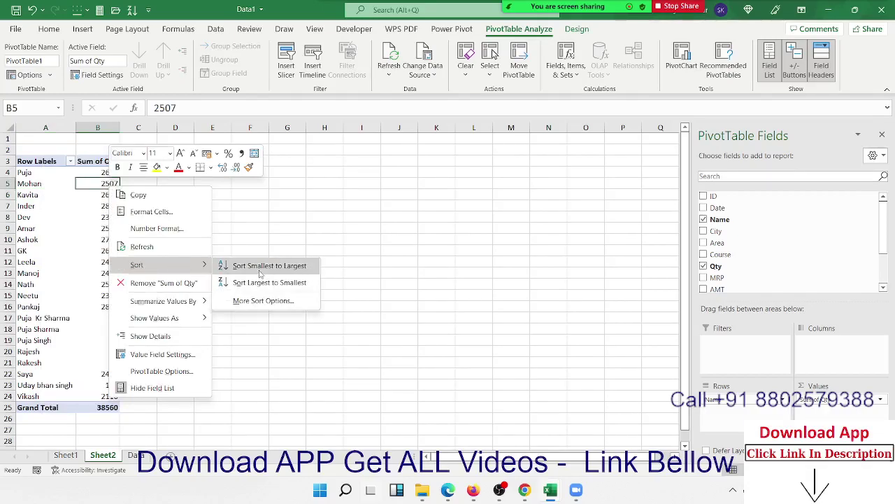
{"action": "left_click", "coordinate": [326, 204]}
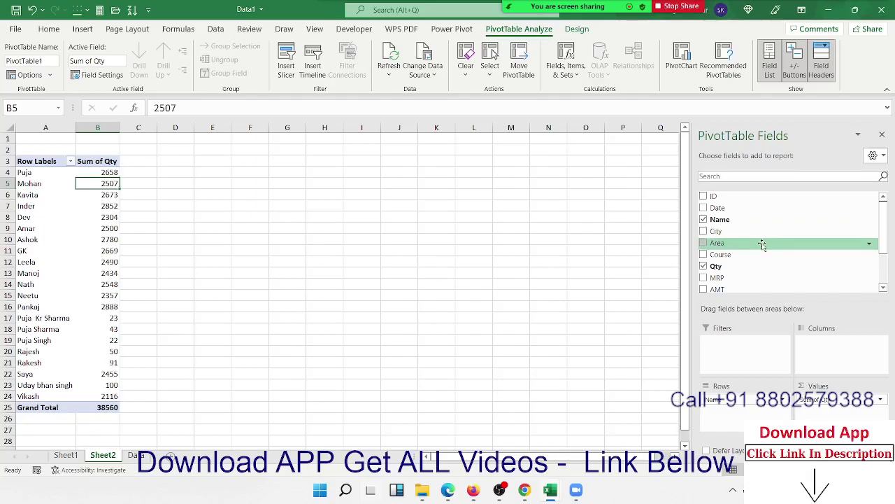
{"action": "mouse_move", "coordinate": [763, 245]}
{"action": "left_mouse_down"}
{"action": "mouse_move", "coordinate": [758, 414]}
{"action": "mouse_move", "coordinate": [749, 396]}
{"action": "left_mouse_up"}
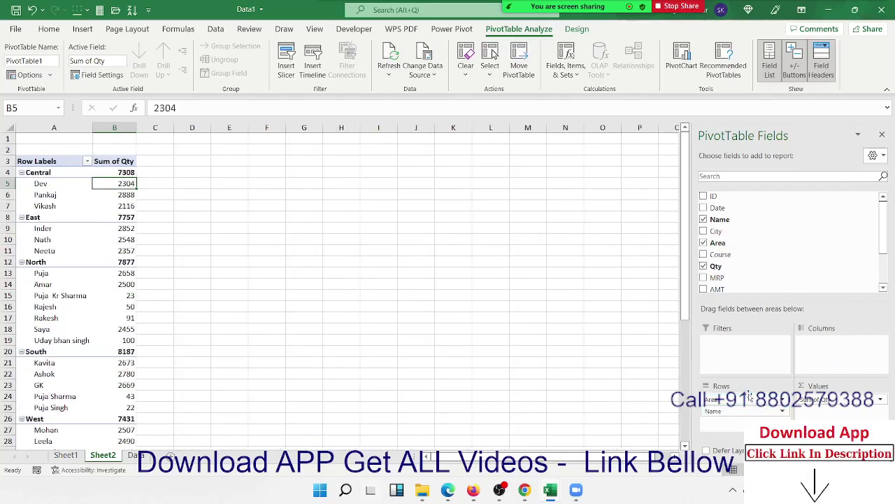
{"action": "left_click", "coordinate": [245, 202]}
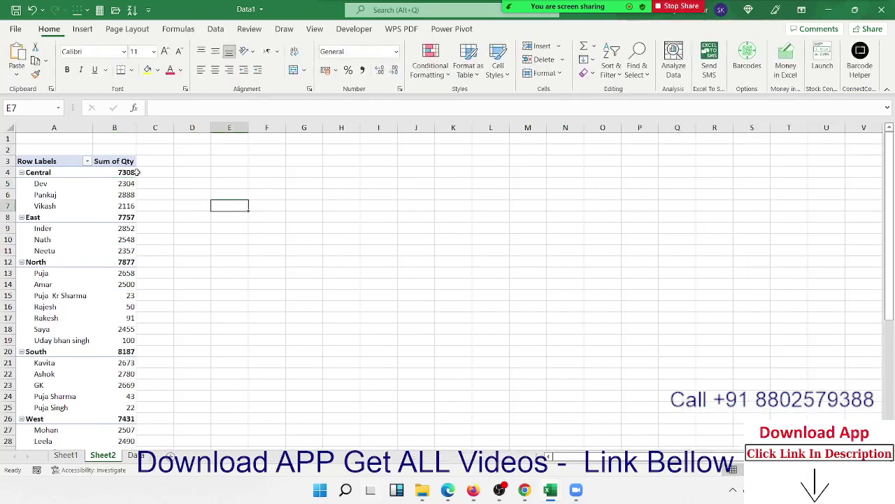
Sort each region's names by Sum of Qty, smallest to largest
{"action": "left_click", "coordinate": [113, 170]}
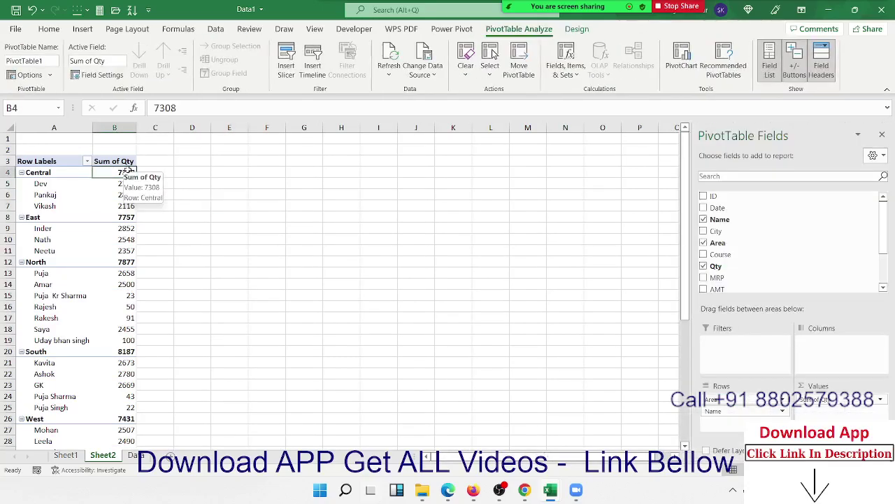
{"action": "right_click", "coordinate": [132, 172]}
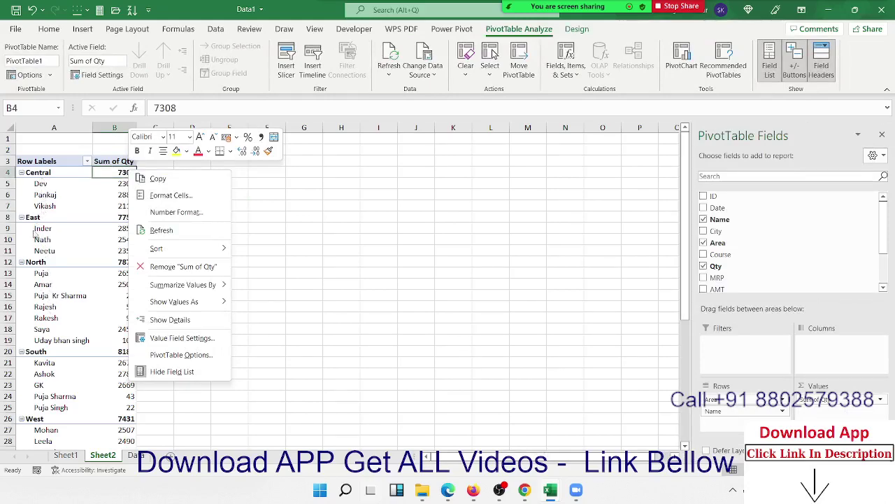
{"action": "key", "text": "Escape"}
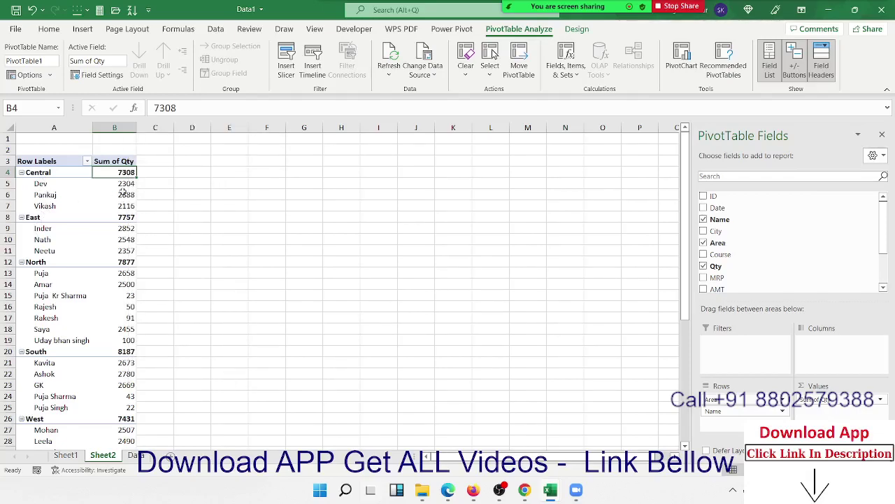
{"action": "left_click", "coordinate": [127, 186]}
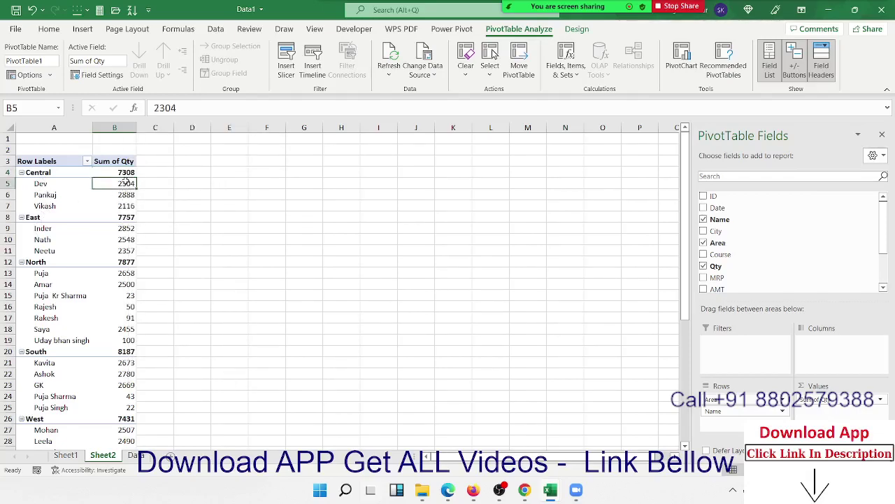
{"action": "right_click", "coordinate": [127, 186]}
{"action": "mouse_move", "coordinate": [178, 259]}
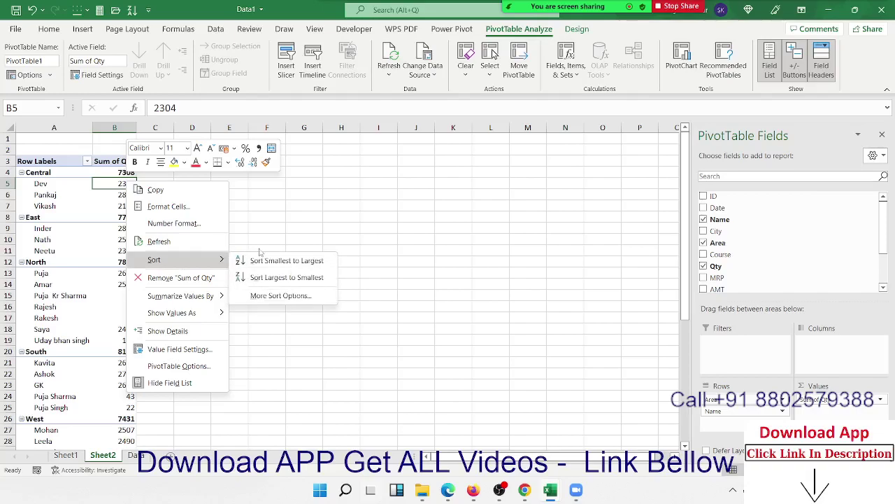
{"action": "left_click", "coordinate": [273, 260]}
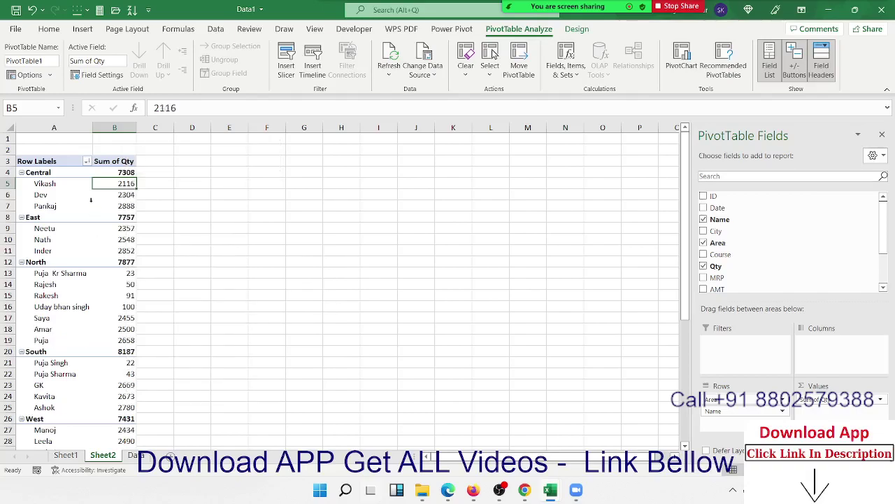
{"action": "left_click", "coordinate": [40, 262]}
{"action": "left_click", "coordinate": [45, 353]}
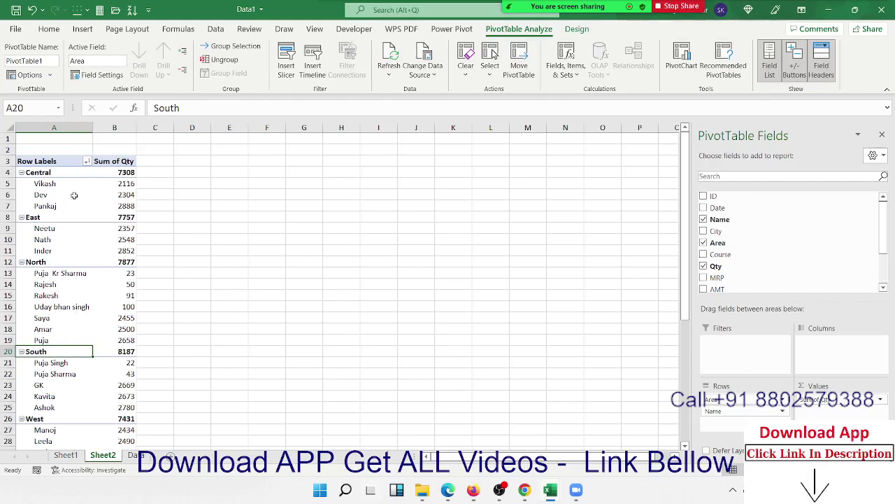
{"action": "left_click", "coordinate": [110, 196]}
Move Area to Columns and then drag it out, leaving names sorted by Qty 22 to 2888
{"action": "left_click_drag", "start_coordinate": [713, 400], "coordinate": [841, 369]}
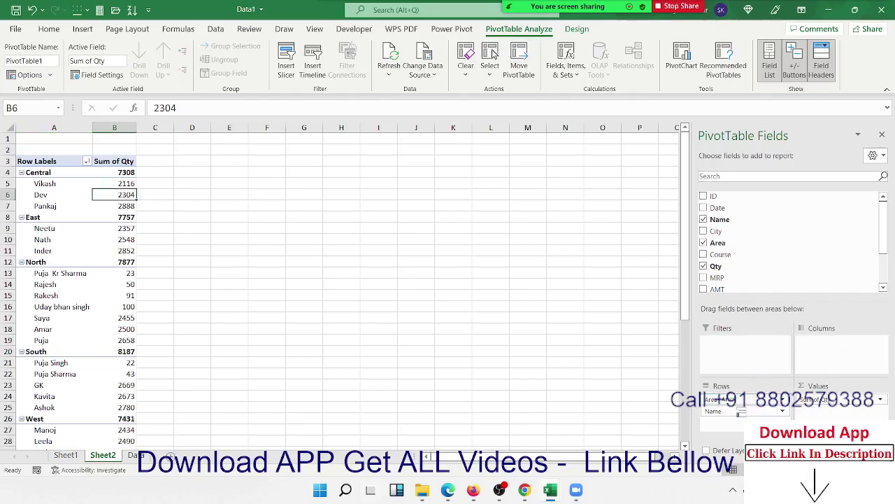
{"action": "left_click_drag", "start_coordinate": [841, 368], "coordinate": [834, 348]}
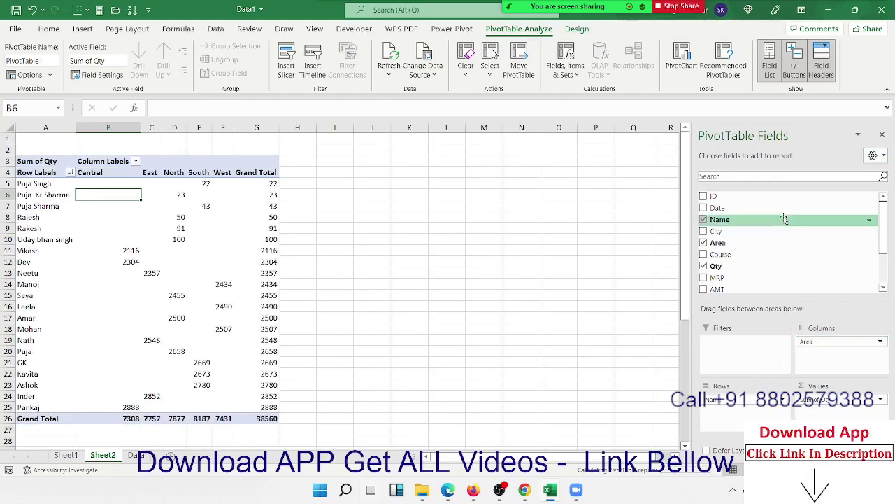
{"action": "left_click_drag", "start_coordinate": [806, 343], "coordinate": [172, 254]}
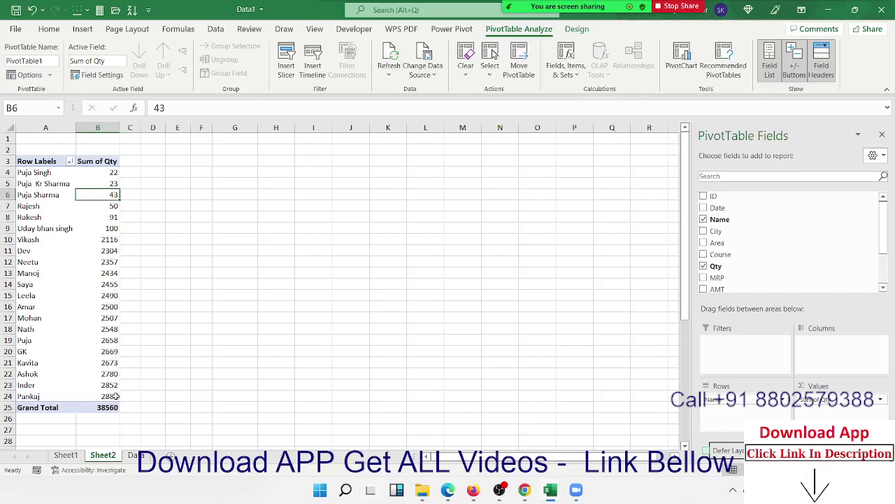
{"action": "left_click_drag", "start_coordinate": [110, 396], "coordinate": [101, 172]}
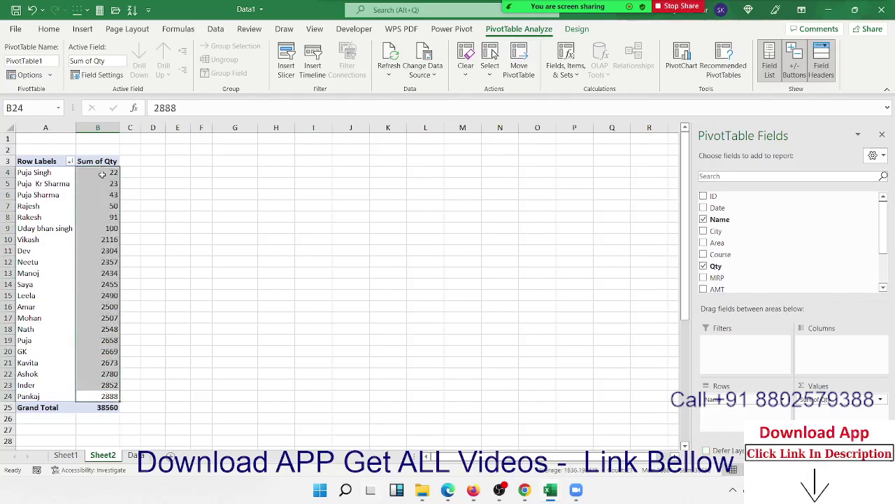
{"action": "left_click", "coordinate": [103, 260]}
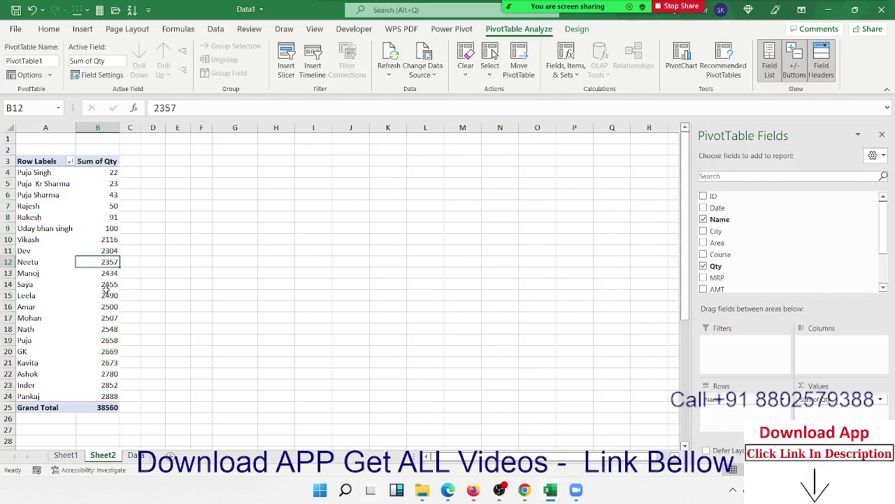
{"action": "left_click", "coordinate": [105, 293]}
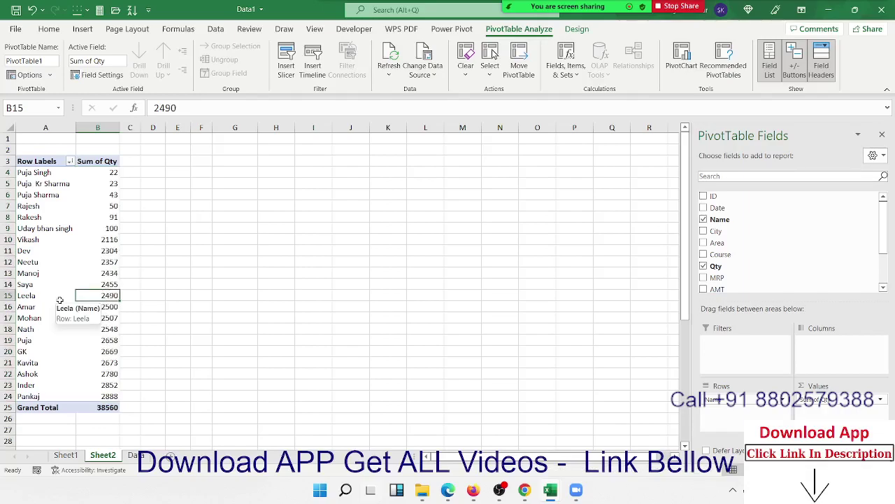
{"action": "left_click", "coordinate": [56, 395]}
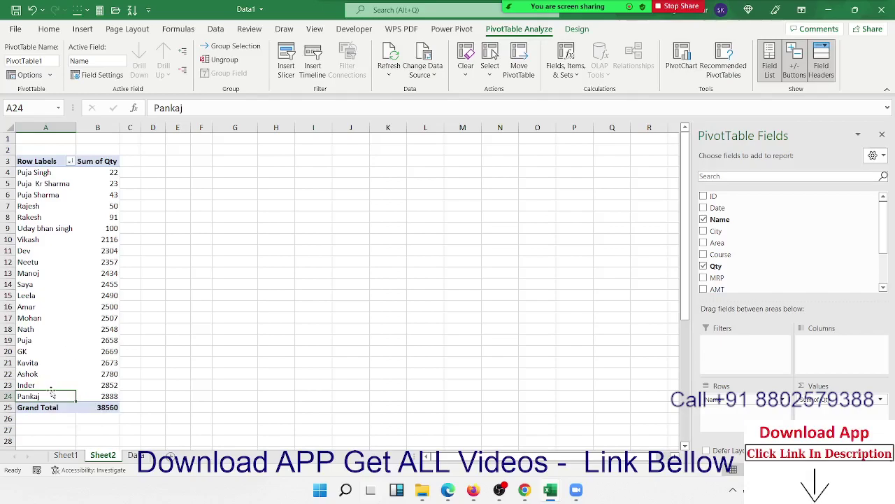
Try moving Pankaj to the top of the name list, then add Area as the column field
{"action": "left_click_drag", "start_coordinate": [52, 394], "coordinate": [53, 171]}
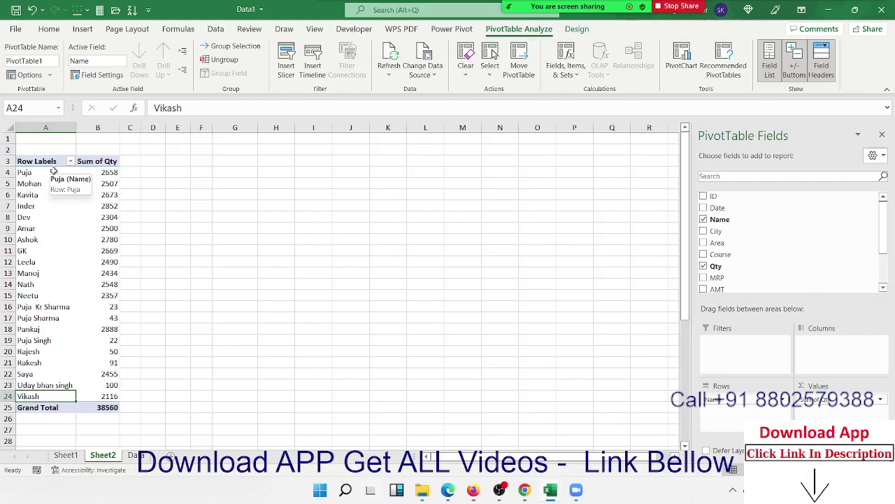
{"action": "left_click", "coordinate": [59, 328]}
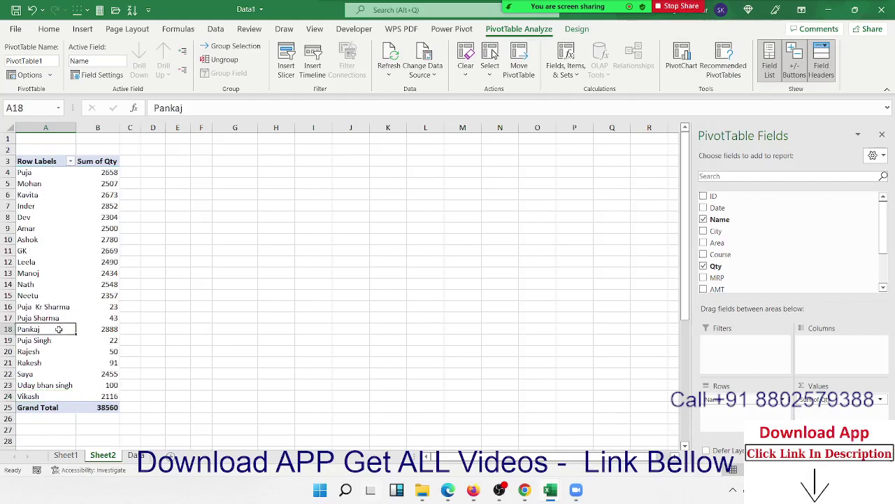
{"action": "left_click_drag", "start_coordinate": [59, 328], "coordinate": [72, 167]}
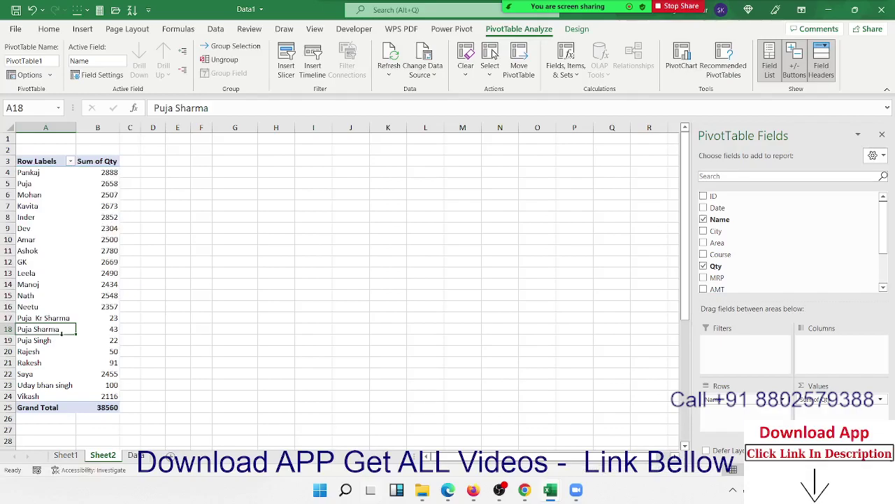
{"action": "right_click", "coordinate": [63, 330]}
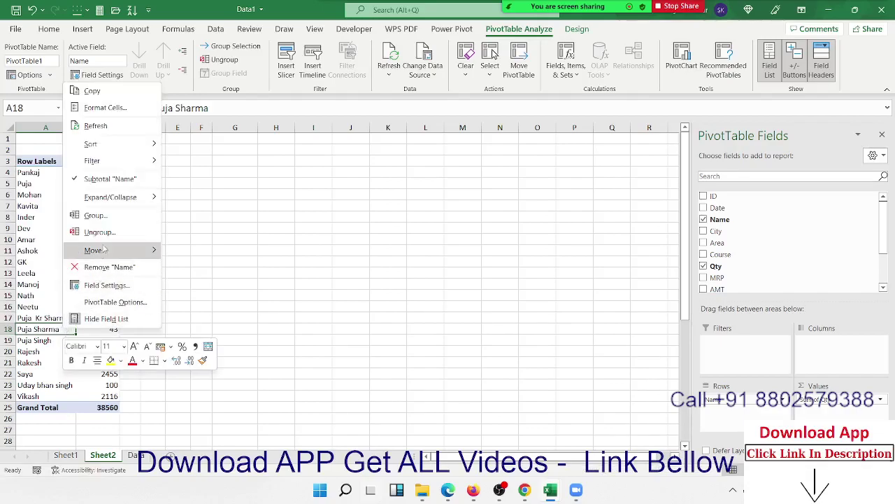
{"action": "mouse_move", "coordinate": [93, 250]}
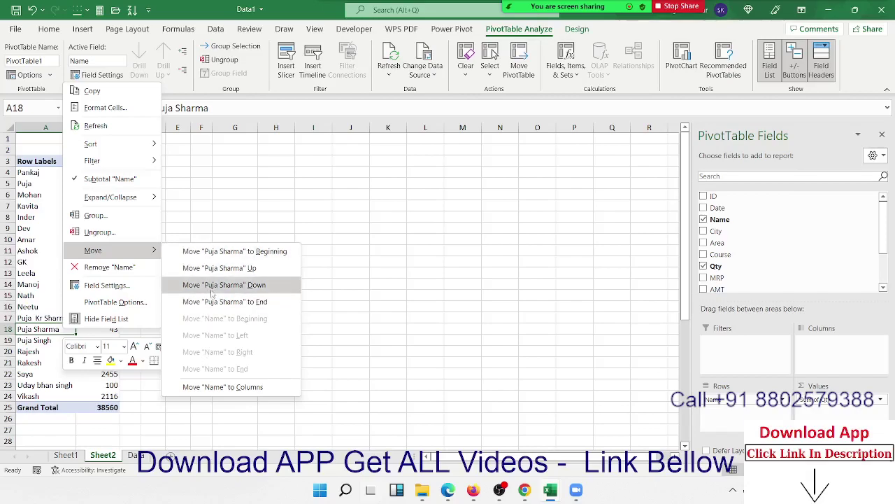
{"action": "key", "text": "Escape"}
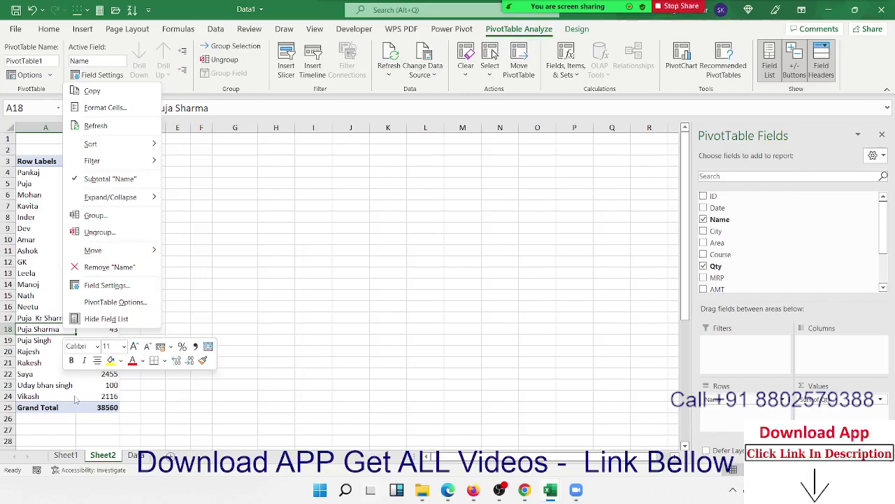
{"action": "key", "text": "Escape"}
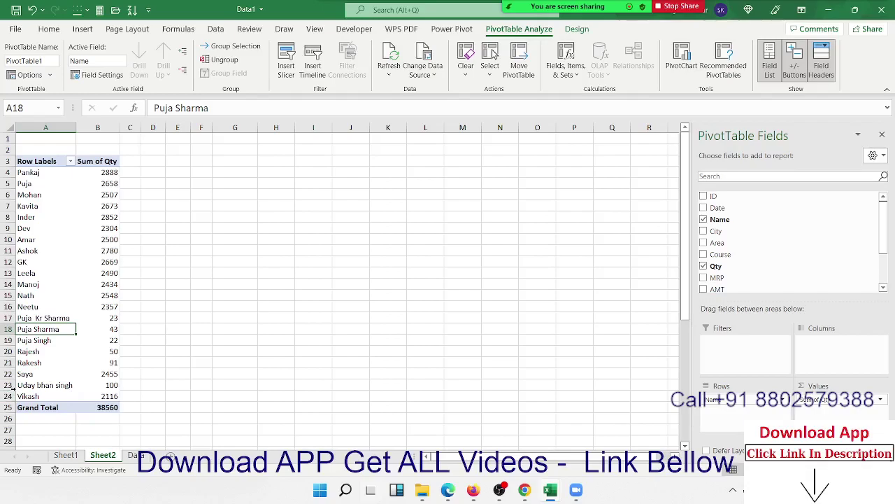
{"action": "left_click_drag", "start_coordinate": [717, 243], "coordinate": [819, 341]}
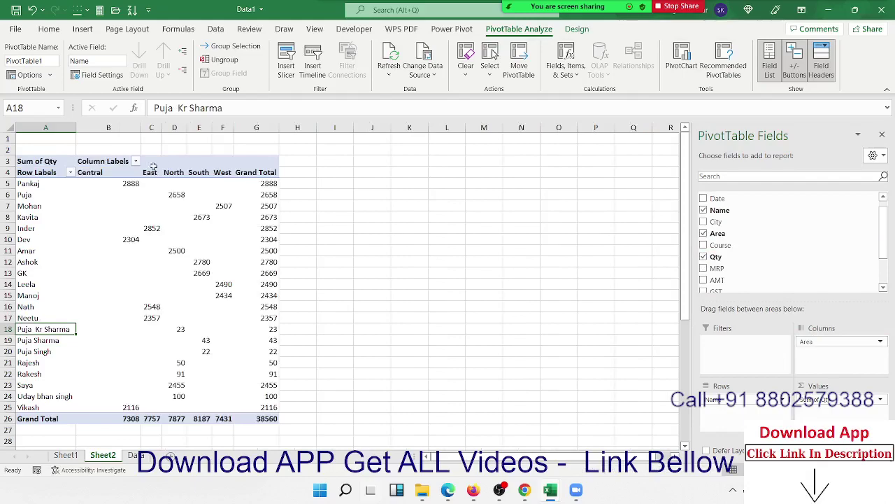
Sort the Area column headings Z to A
{"action": "left_click", "coordinate": [98, 173]}
{"action": "right_click", "coordinate": [98, 172]}
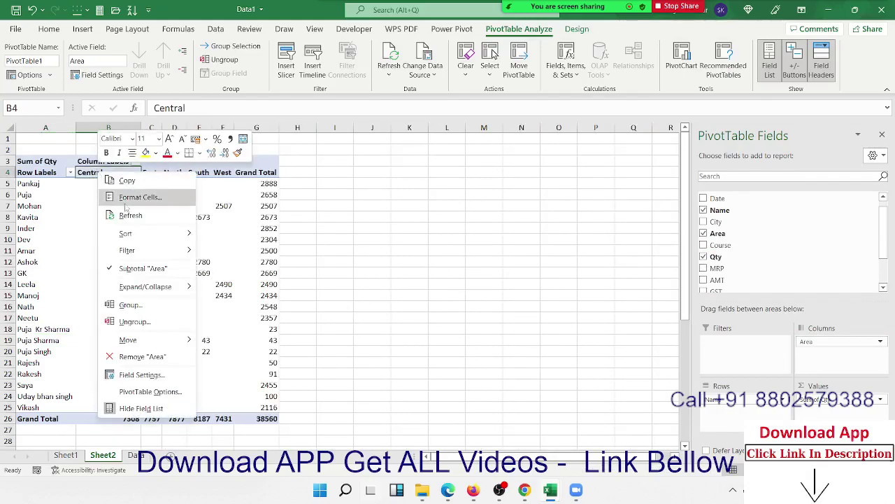
{"action": "left_click", "coordinate": [219, 233]}
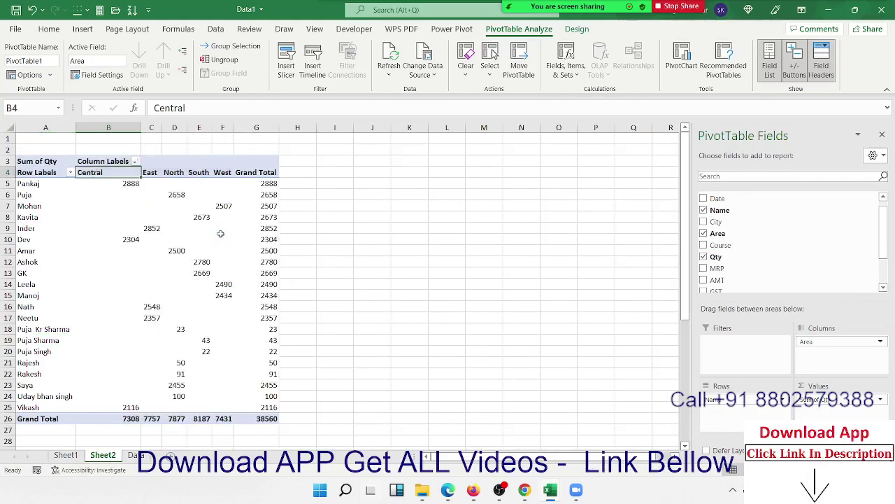
{"action": "left_click_drag", "start_coordinate": [106, 173], "coordinate": [107, 173]}
{"action": "right_click", "coordinate": [106, 173]}
{"action": "mouse_move", "coordinate": [135, 236]}
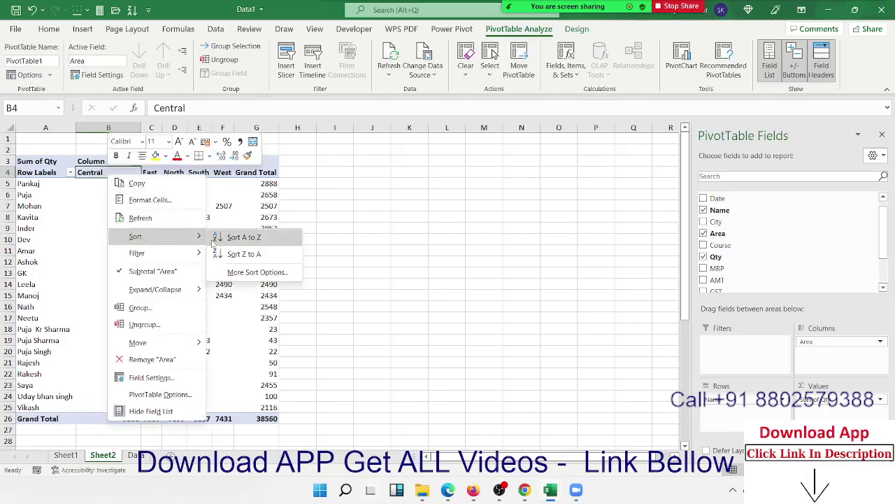
{"action": "left_click", "coordinate": [230, 254]}
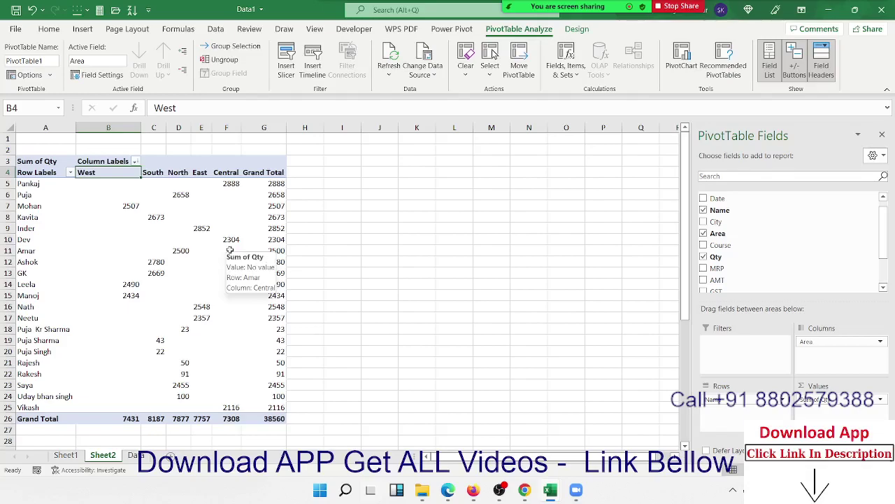
Drag the Central column back to the first position, ahead of West
{"action": "left_click", "coordinate": [223, 173]}
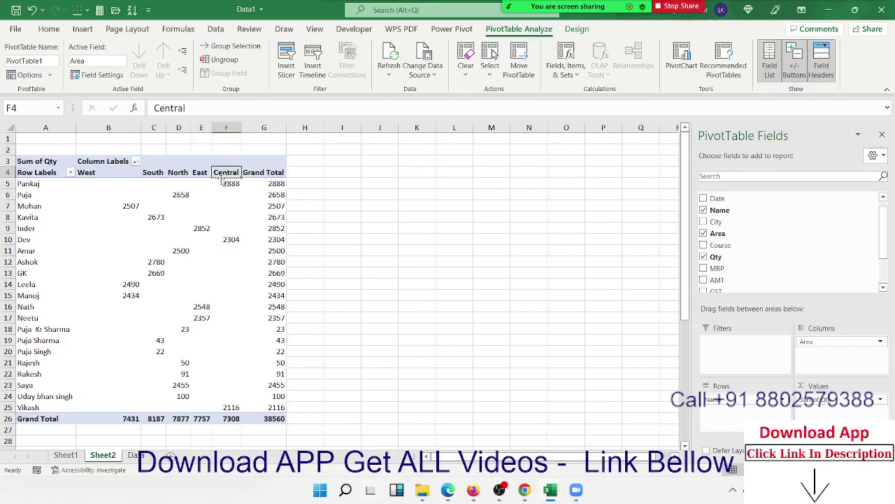
{"action": "left_click_drag", "start_coordinate": [221, 180], "coordinate": [159, 190]}
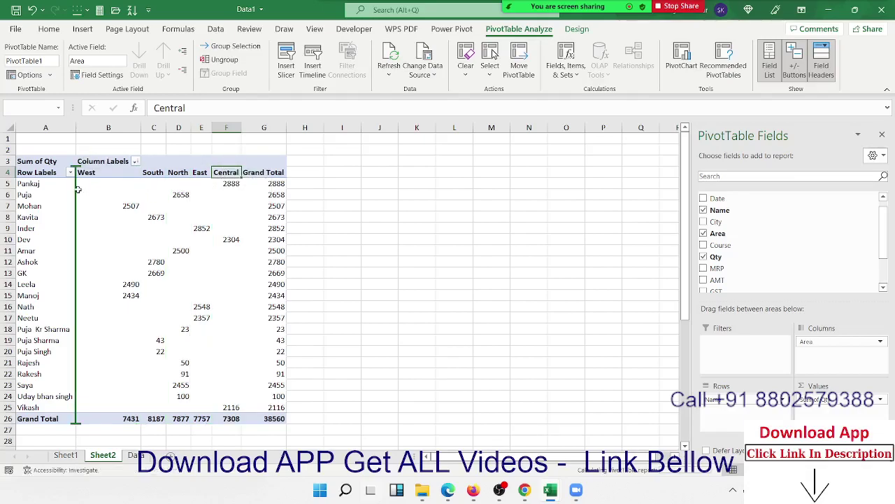
{"action": "left_click_drag", "start_coordinate": [158, 190], "coordinate": [75, 191]}
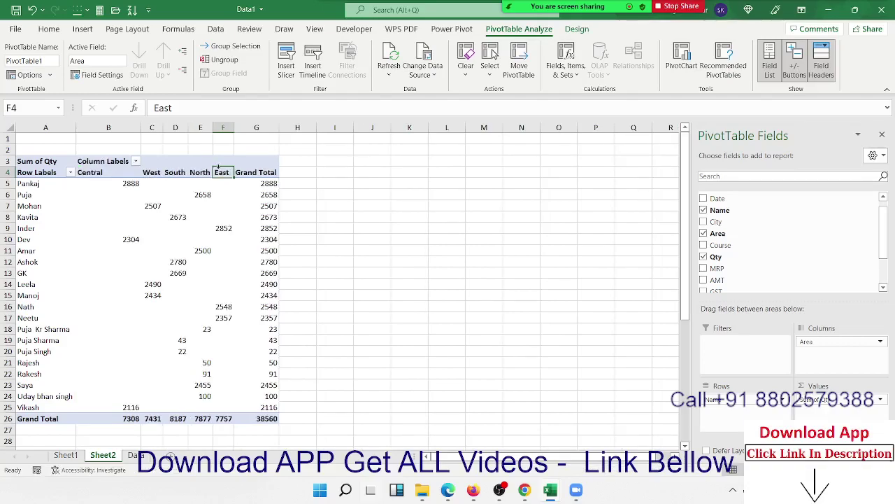
{"action": "right_click", "coordinate": [221, 175]}
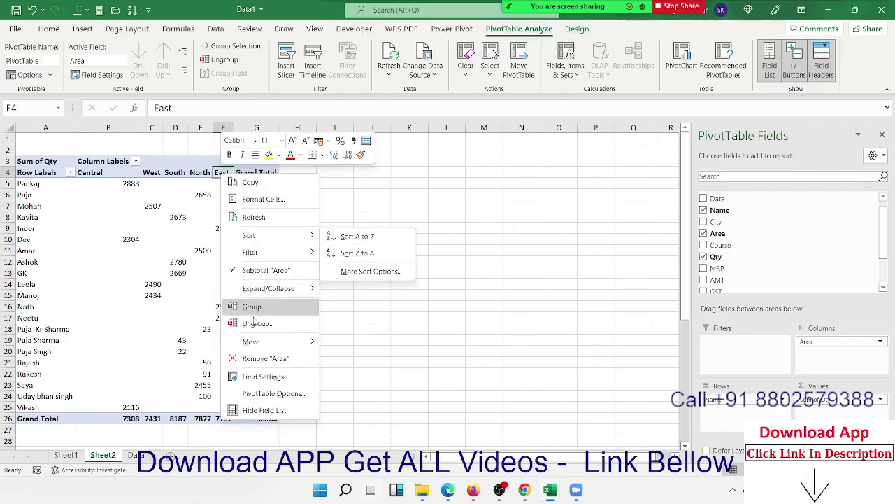
{"action": "mouse_move", "coordinate": [251, 342]}
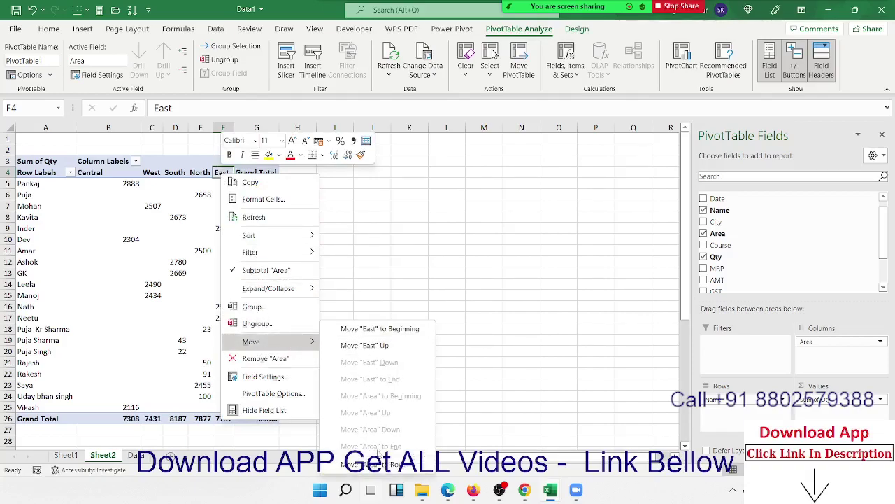
{"action": "left_click", "coordinate": [175, 217]}
{"action": "left_click", "coordinate": [175, 172]}
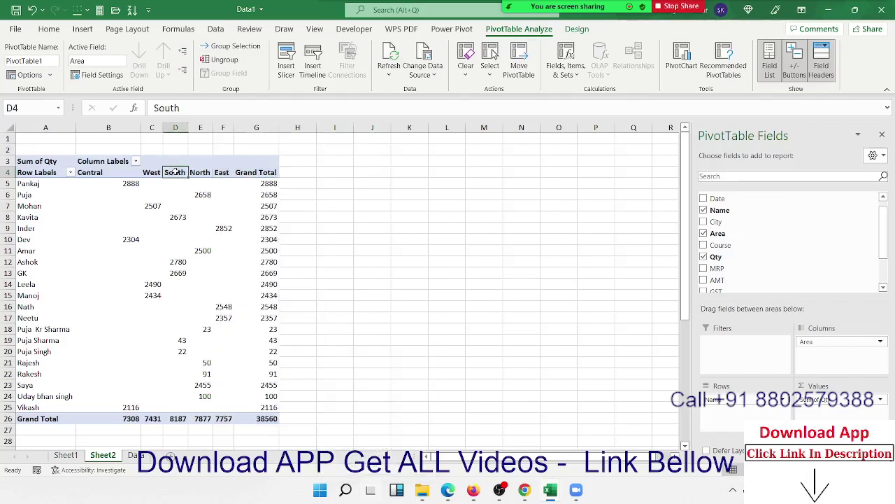
{"action": "right_click", "coordinate": [175, 172]}
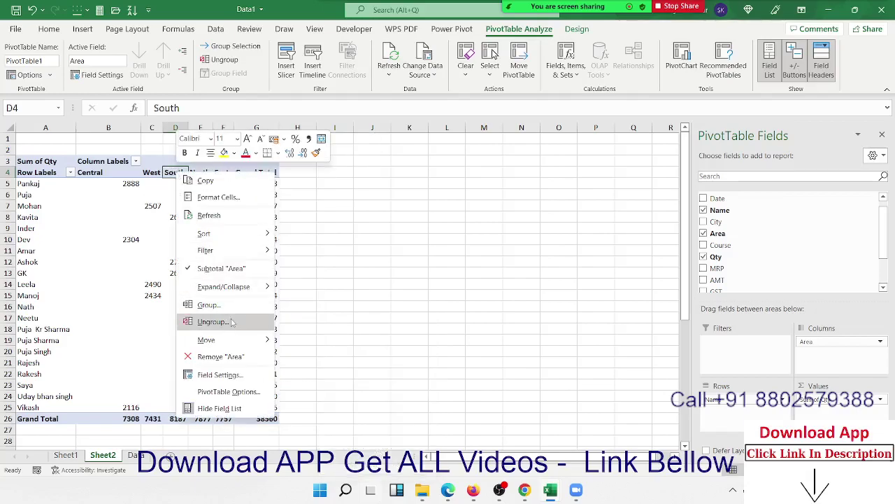
{"action": "mouse_move", "coordinate": [206, 339]}
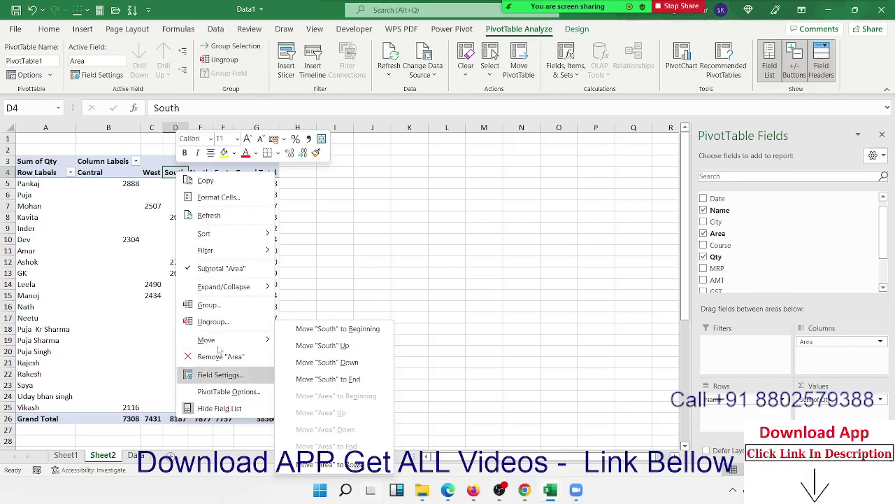
{"action": "left_click", "coordinate": [133, 228]}
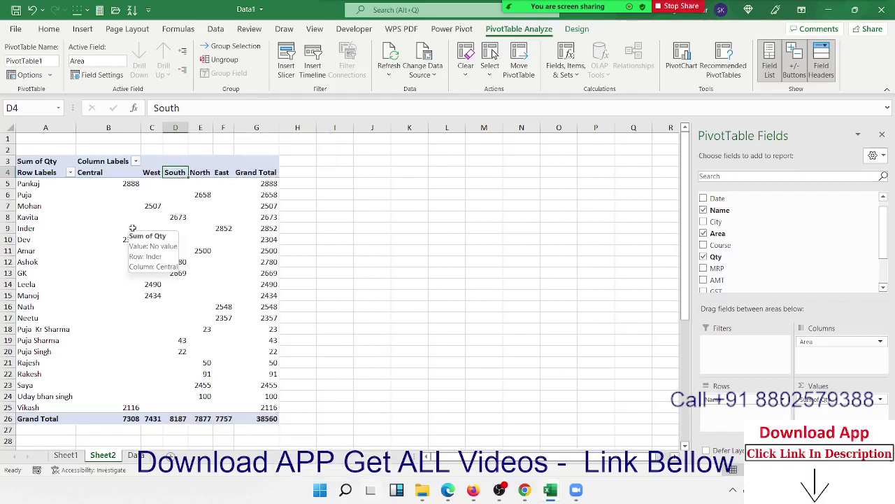
Select the name cells and open the Row Labels filter list
{"action": "left_click", "coordinate": [50, 173]}
{"action": "mouse_move", "coordinate": [49, 184]}
{"action": "left_mouse_down"}
{"action": "mouse_move", "coordinate": [86, 339]}
{"action": "mouse_move", "coordinate": [240, 397]}
{"action": "left_mouse_up"}
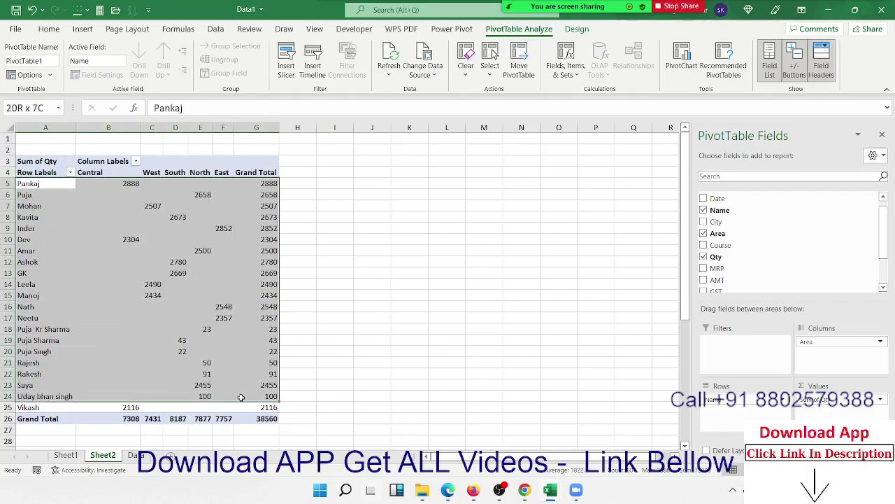
{"action": "left_click_drag", "start_coordinate": [241, 397], "coordinate": [22, 362]}
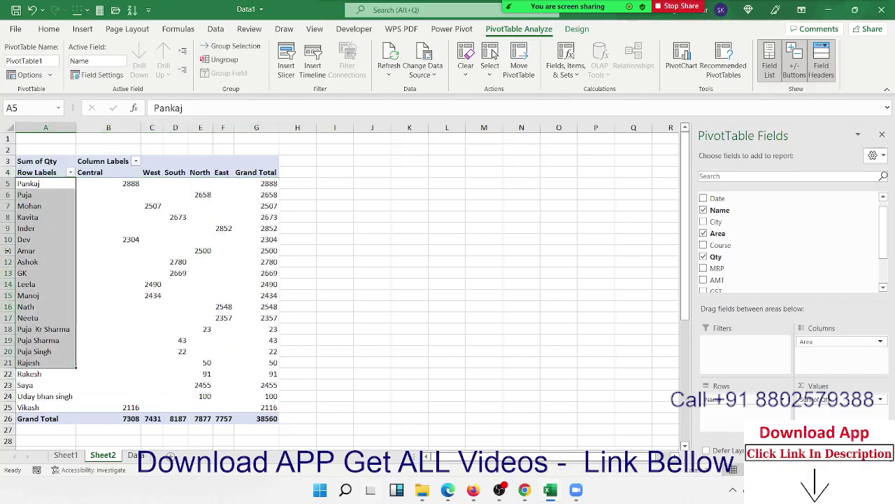
{"action": "left_click", "coordinate": [52, 231]}
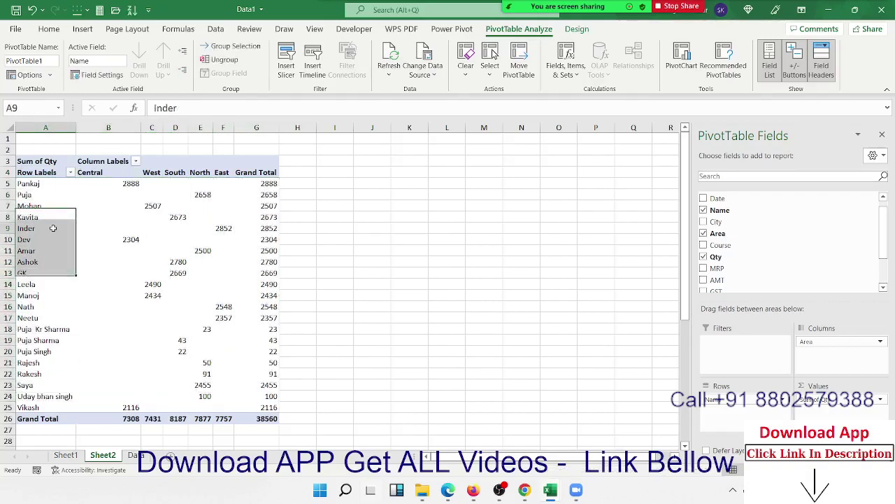
{"action": "left_click", "coordinate": [70, 173]}
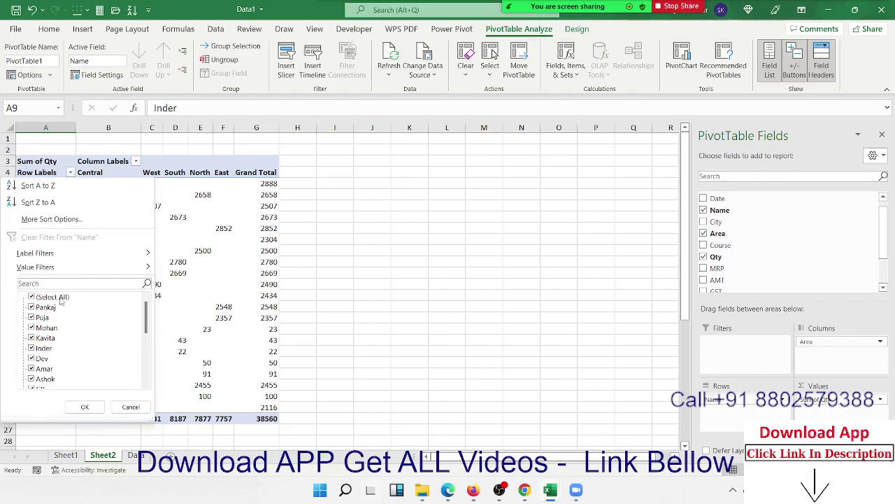
{"action": "scroll", "coordinate": [60, 308], "scroll_direction": "down", "scroll_amount": 3}
{"action": "scroll", "coordinate": [59, 329], "scroll_direction": "down", "scroll_amount": 3}
{"action": "scroll", "coordinate": [59, 332], "scroll_direction": "up", "scroll_amount": 3}
{"action": "scroll", "coordinate": [55, 327], "scroll_direction": "up", "scroll_amount": 3}
Uncheck Select All and keep only the first three names, giving a 8053 grand total
{"action": "left_click", "coordinate": [44, 308]}
{"action": "scroll", "coordinate": [50, 325], "scroll_direction": "down", "scroll_amount": 5}
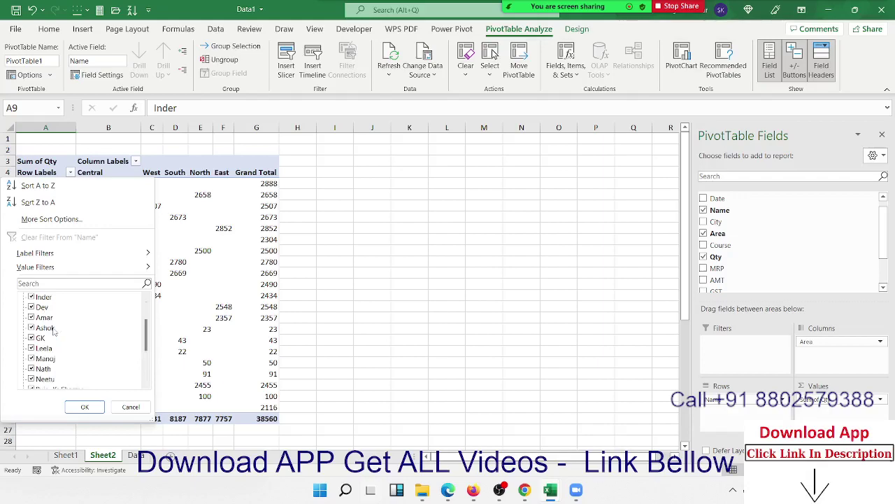
{"action": "scroll", "coordinate": [53, 329], "scroll_direction": "up", "scroll_amount": 5}
{"action": "left_click", "coordinate": [54, 283]}
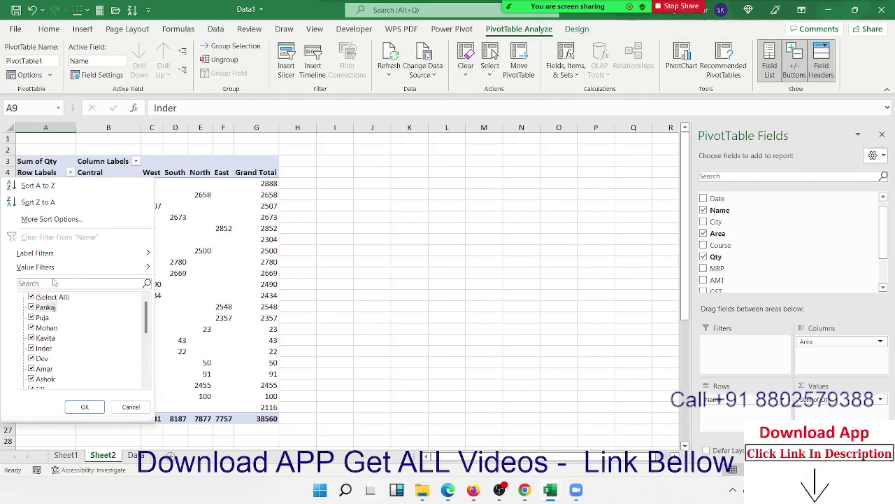
{"action": "left_click", "coordinate": [56, 282]}
{"action": "left_click", "coordinate": [30, 297]}
{"action": "left_click", "coordinate": [30, 307]}
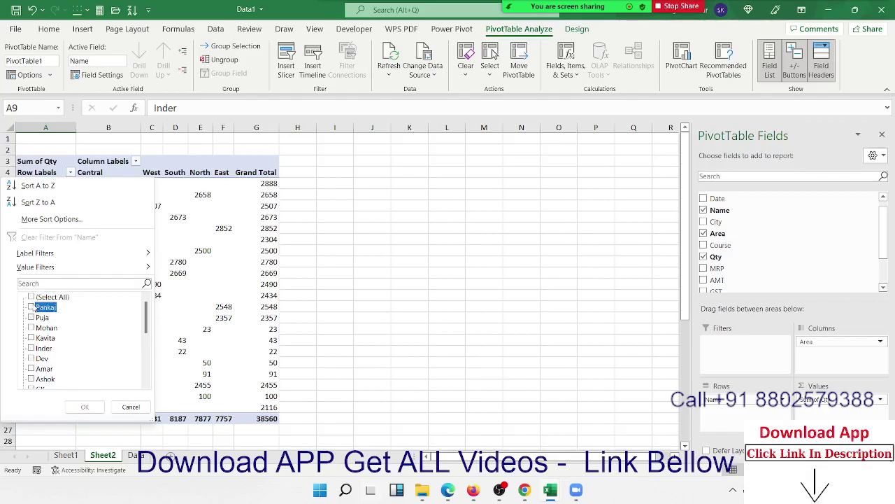
{"action": "left_click", "coordinate": [31, 317]}
{"action": "left_click", "coordinate": [31, 327]}
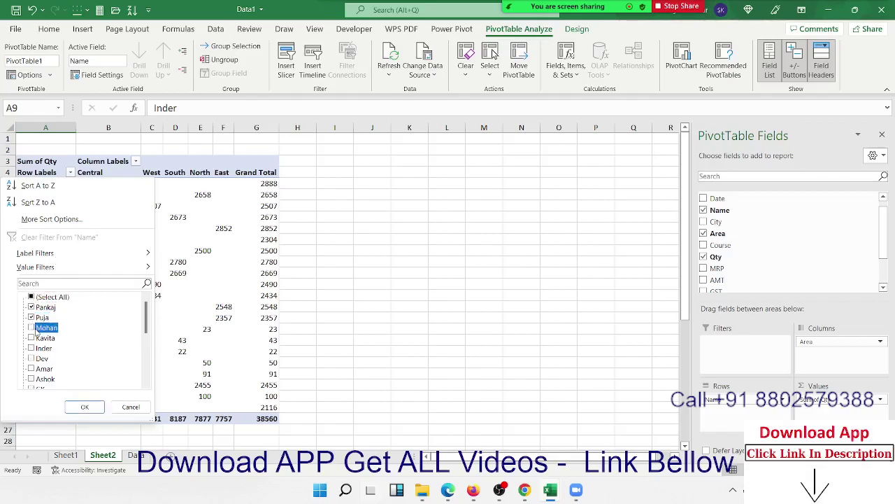
{"action": "left_click", "coordinate": [31, 327]}
{"action": "left_click", "coordinate": [84, 407]}
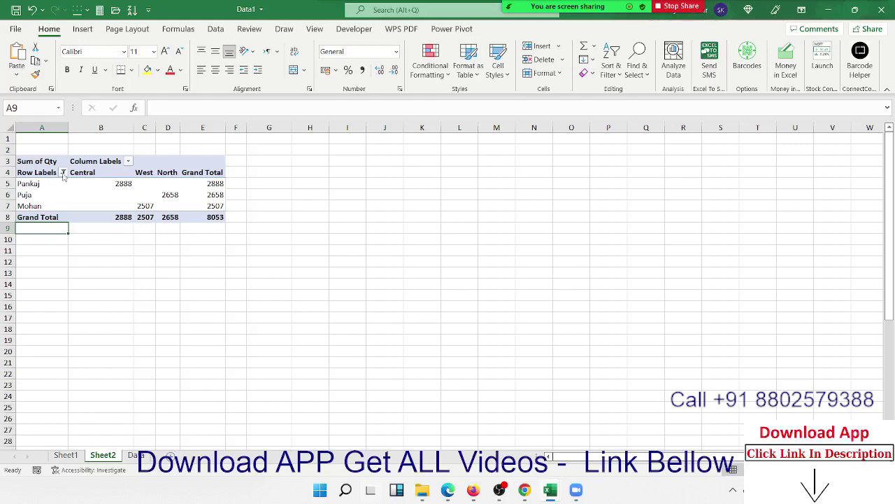
Clear the name filter and apply a Begins With label filter, leaving four names totalling 2746
{"action": "left_click", "coordinate": [63, 173]}
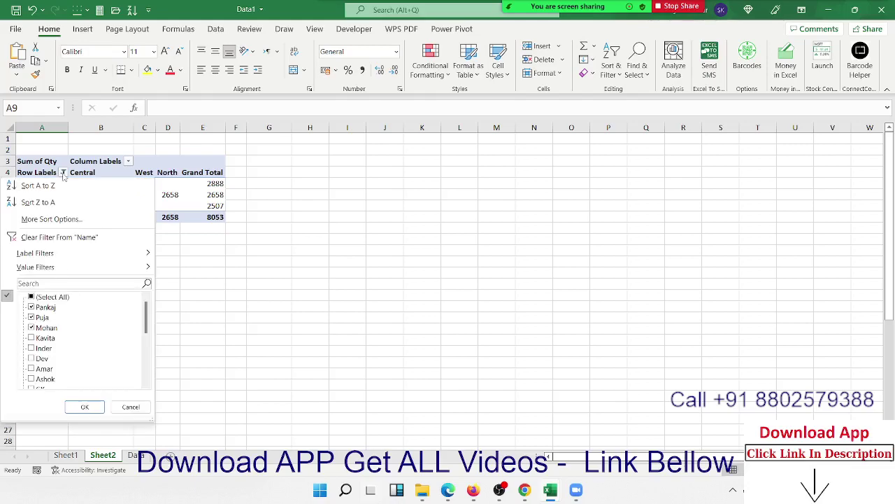
{"action": "left_click", "coordinate": [29, 238]}
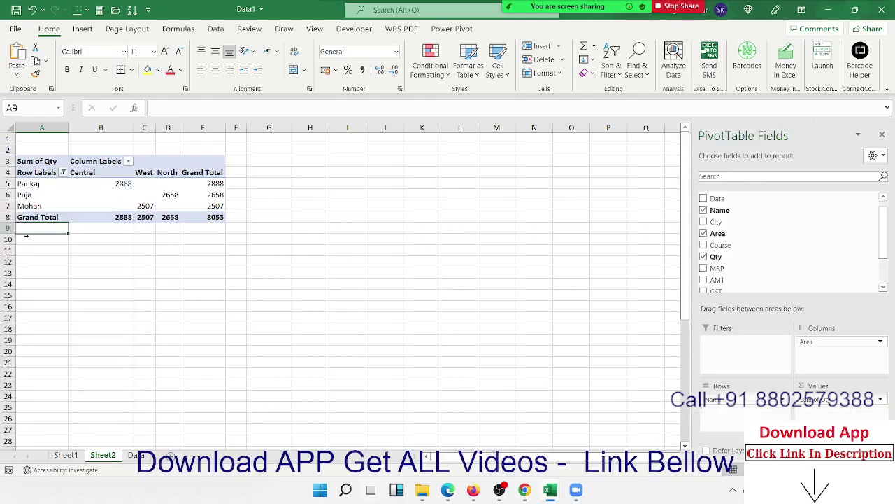
{"action": "left_click", "coordinate": [70, 173]}
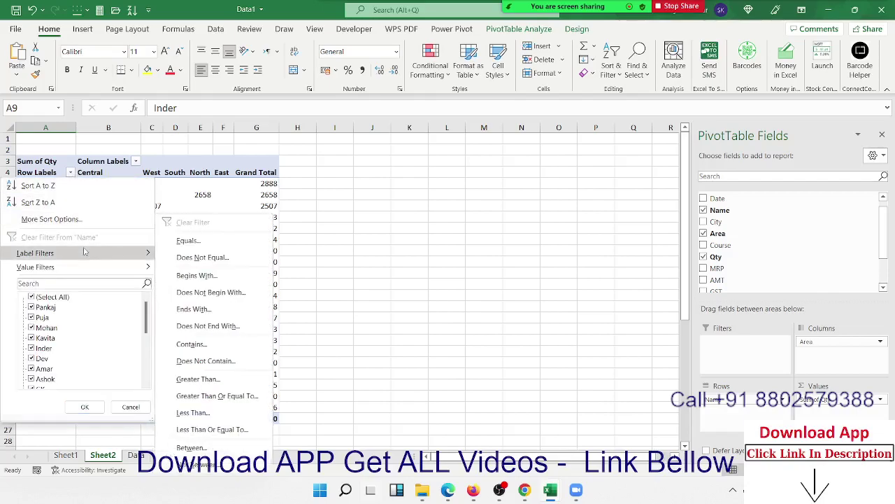
{"action": "mouse_move", "coordinate": [35, 253]}
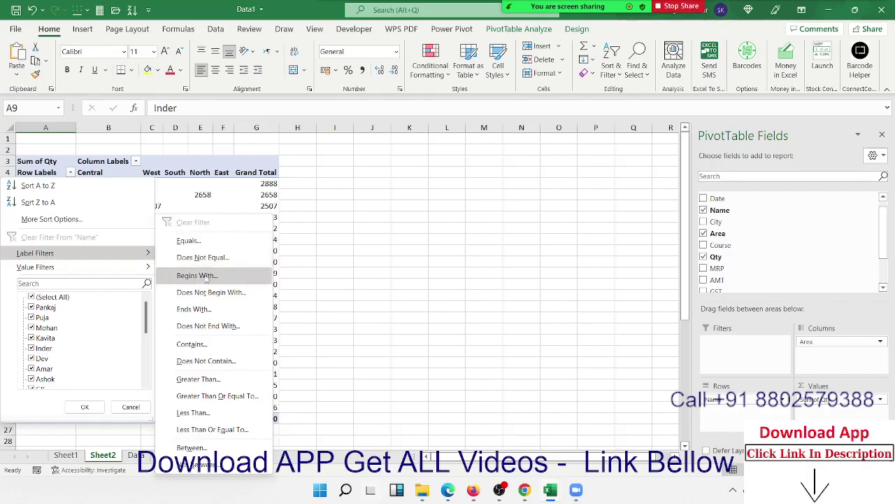
{"action": "left_click", "coordinate": [207, 278]}
{"action": "type", "text": "Puja"}
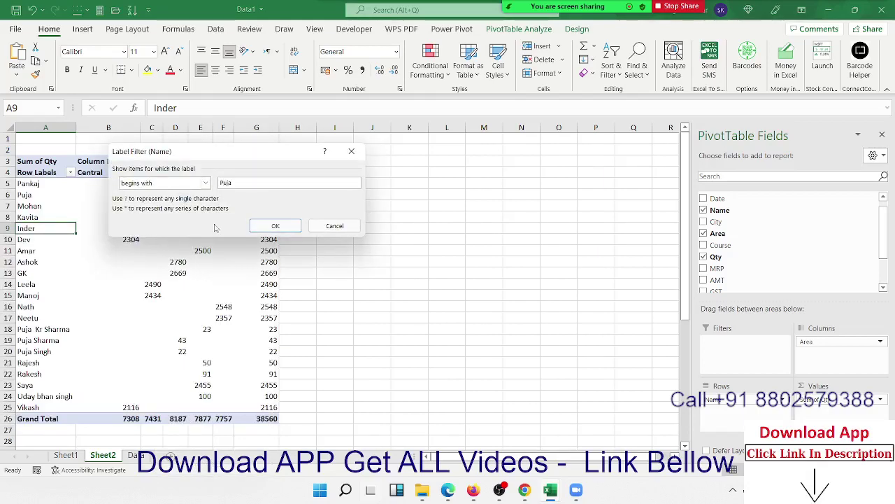
{"action": "left_click", "coordinate": [276, 226]}
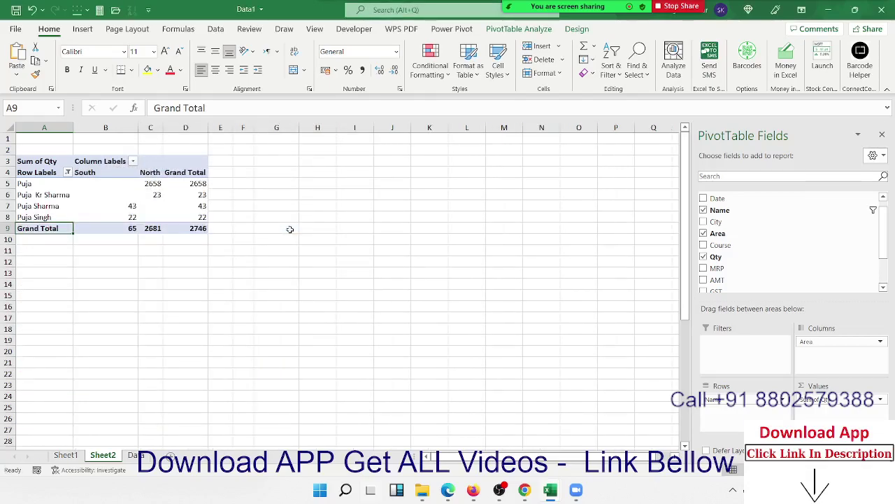
{"action": "left_click", "coordinate": [67, 172]}
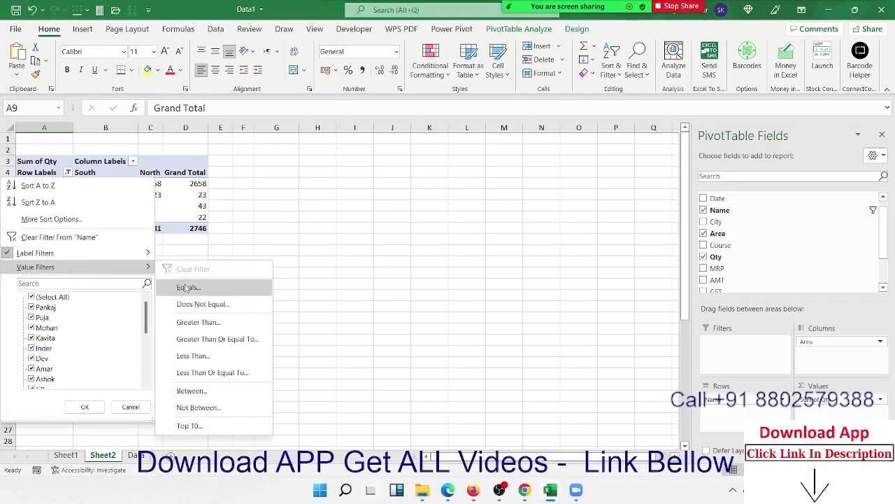
Replace the Begins With filter with a Top 3 names by Sum of Qty filter, totalling 8520
{"action": "left_click", "coordinate": [94, 237]}
{"action": "left_click", "coordinate": [70, 172]}
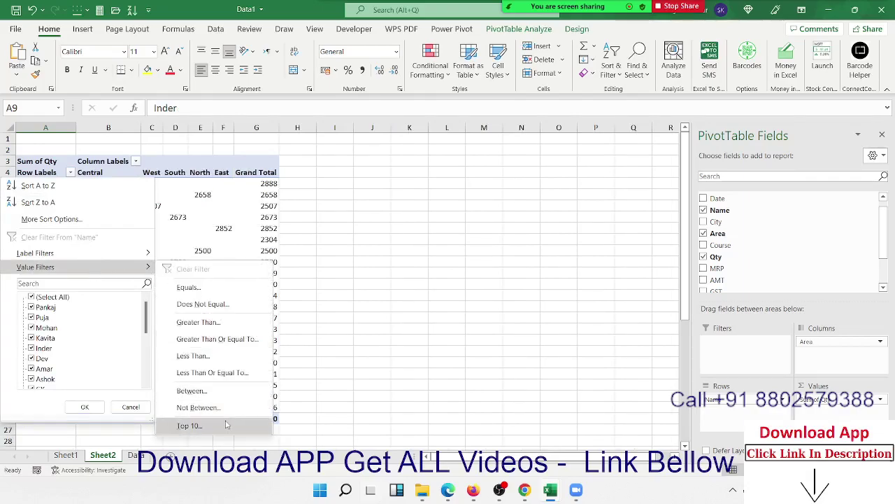
{"action": "left_click", "coordinate": [190, 425]}
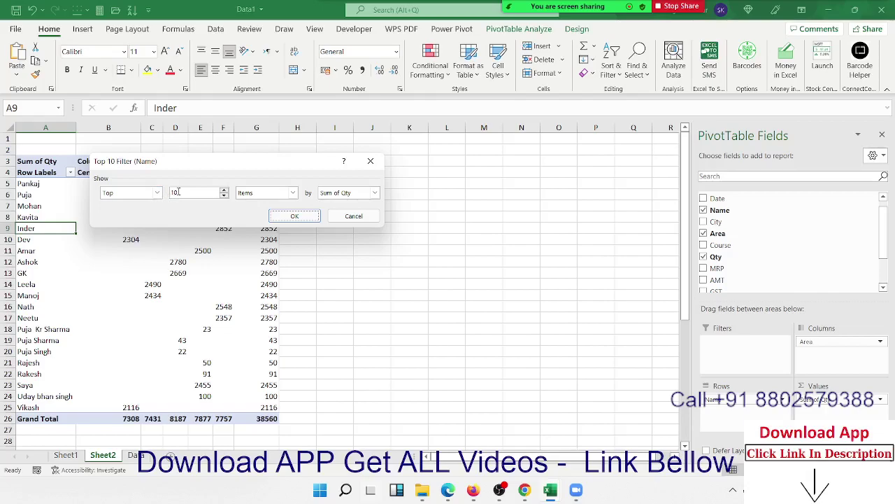
{"action": "left_click", "coordinate": [179, 192]}
{"action": "type", "text": "3"}
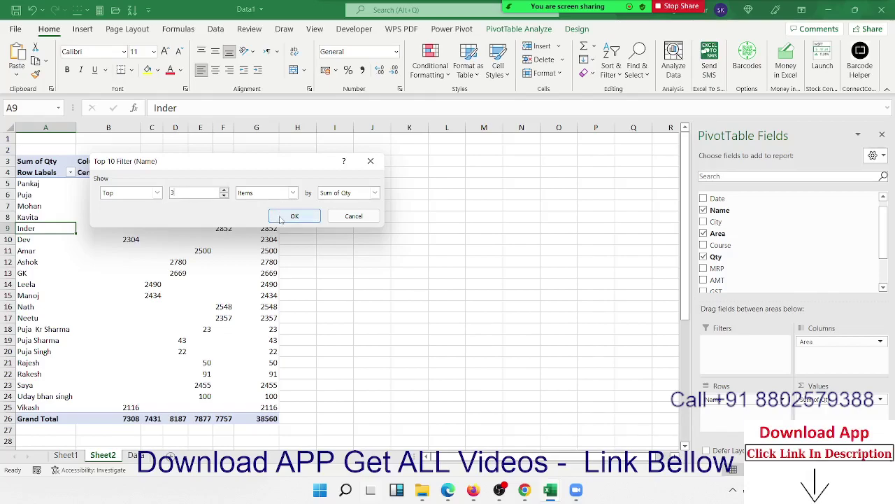
{"action": "left_click", "coordinate": [295, 215]}
{"action": "left_click_drag", "start_coordinate": [260, 183], "coordinate": [260, 205]}
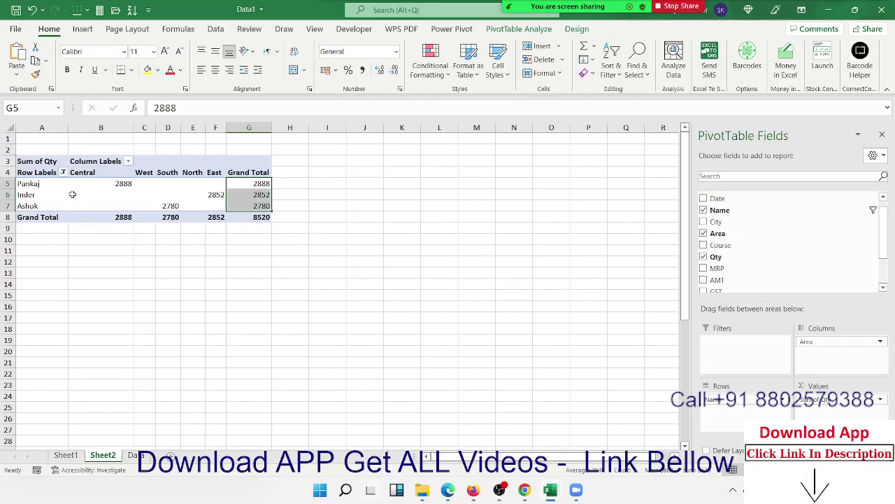
Clear the Name filter so every name shows again
{"action": "left_click", "coordinate": [63, 172]}
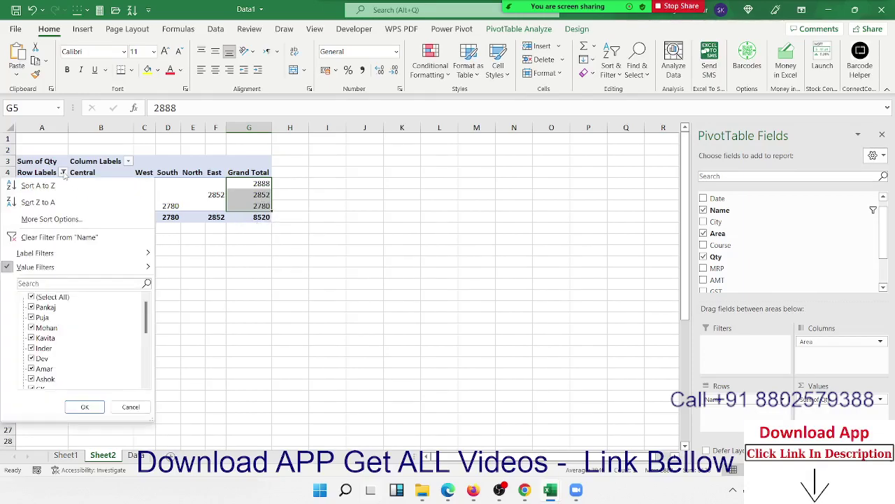
{"action": "left_click", "coordinate": [44, 237]}
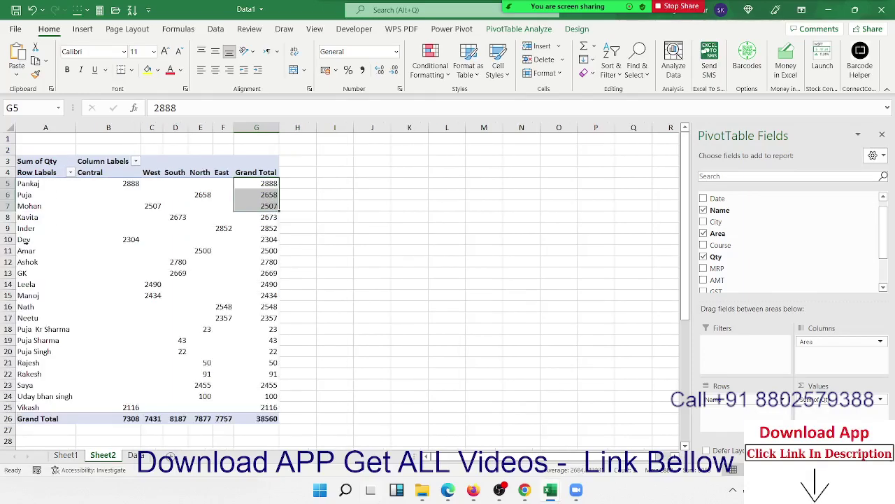
{"action": "left_click", "coordinate": [110, 172]}
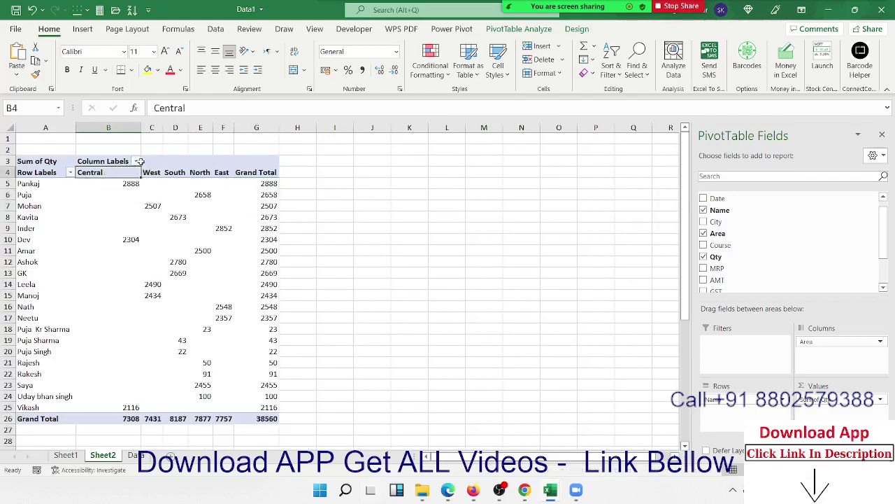
Hide the Central and North areas, then clear the Area filter to show all five
{"action": "left_click", "coordinate": [137, 161]}
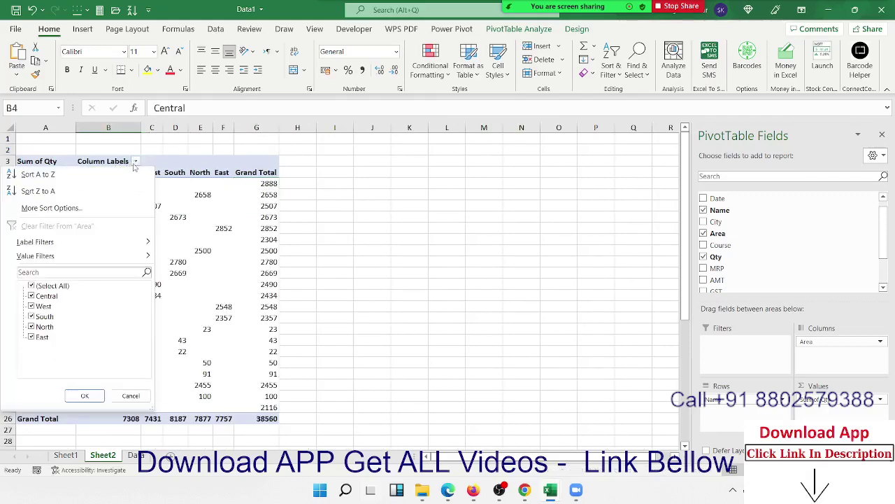
{"action": "left_click", "coordinate": [47, 296]}
{"action": "left_click", "coordinate": [31, 296]}
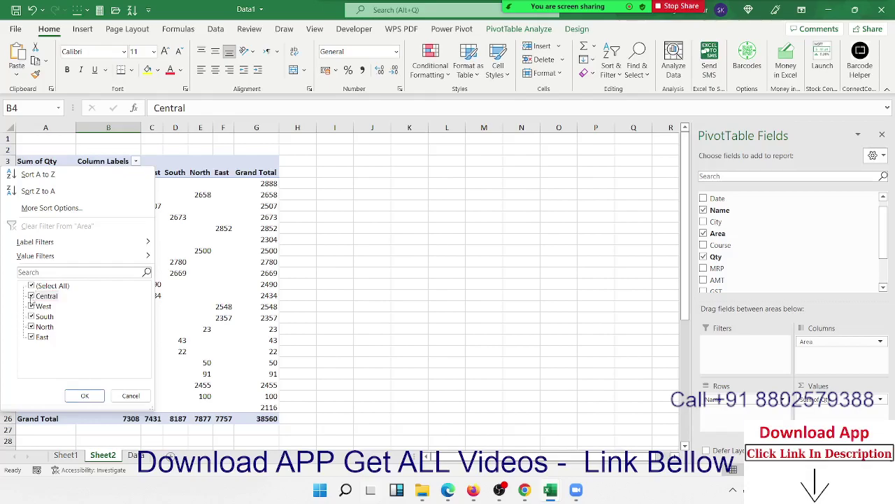
{"action": "left_click", "coordinate": [30, 327]}
{"action": "left_click", "coordinate": [85, 395]}
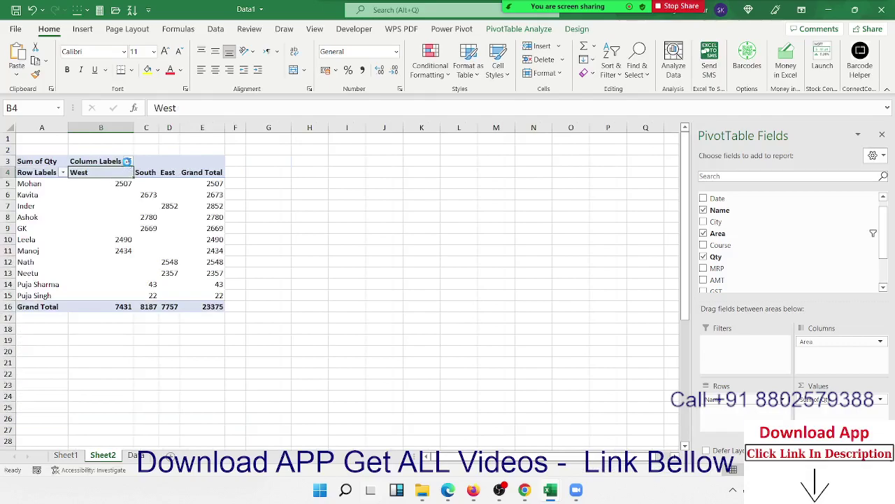
{"action": "left_click", "coordinate": [128, 161]}
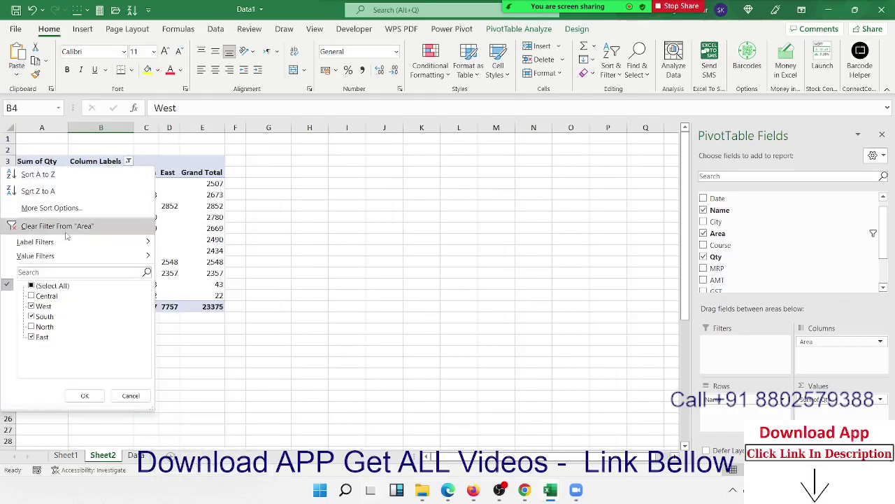
{"action": "left_click", "coordinate": [57, 226]}
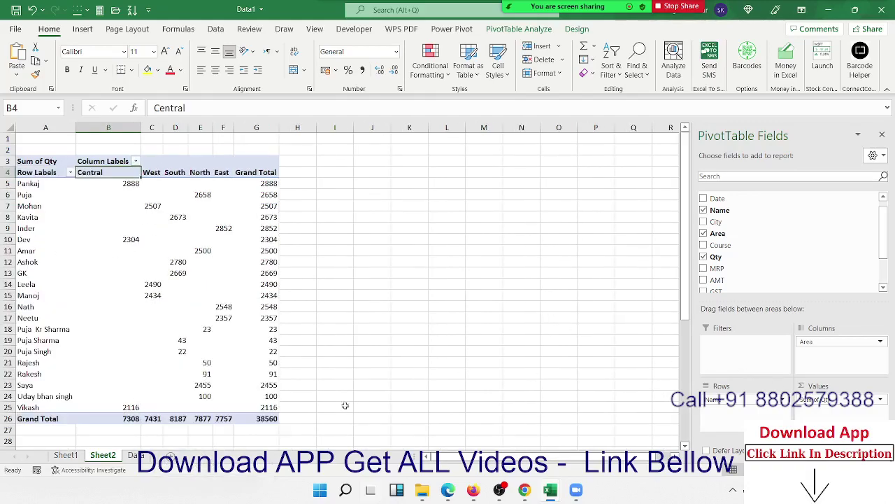
Add Course and Month to the Filters area above the pivot
{"action": "scroll", "coordinate": [878, 230], "scroll_direction": "up", "scroll_amount": 1}
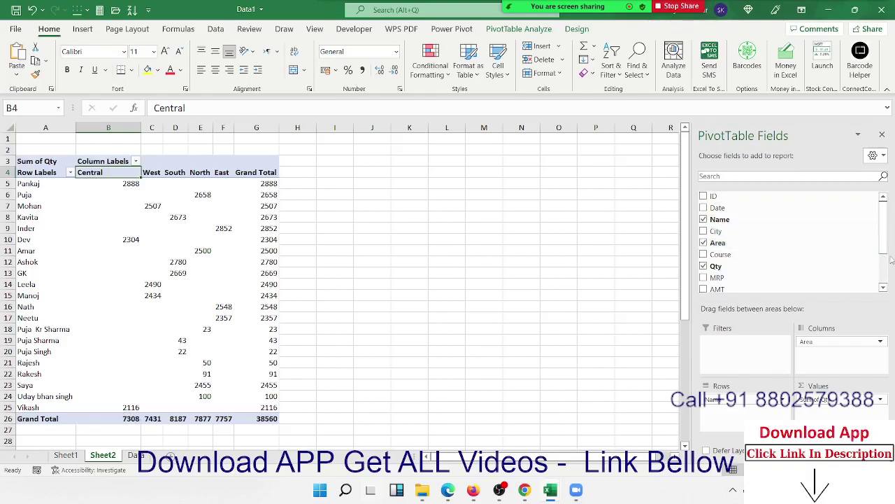
{"action": "scroll", "coordinate": [852, 248], "scroll_direction": "down", "scroll_amount": 3}
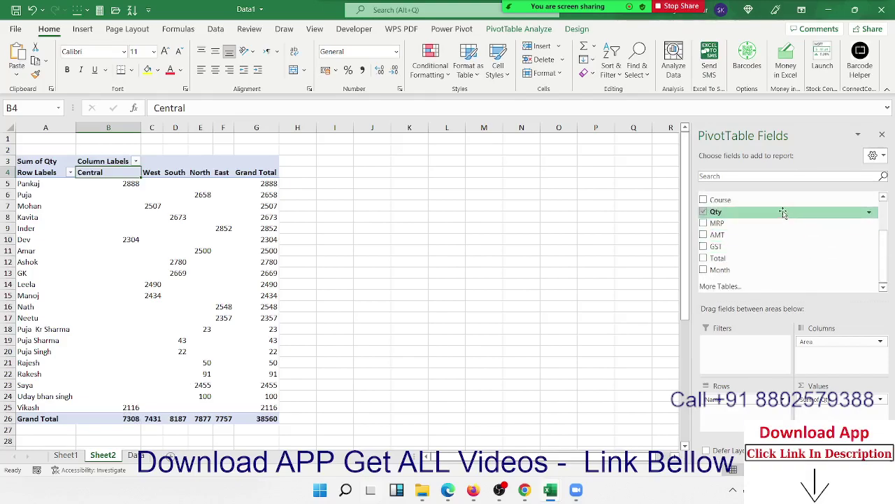
{"action": "left_click_drag", "start_coordinate": [780, 203], "coordinate": [742, 346]}
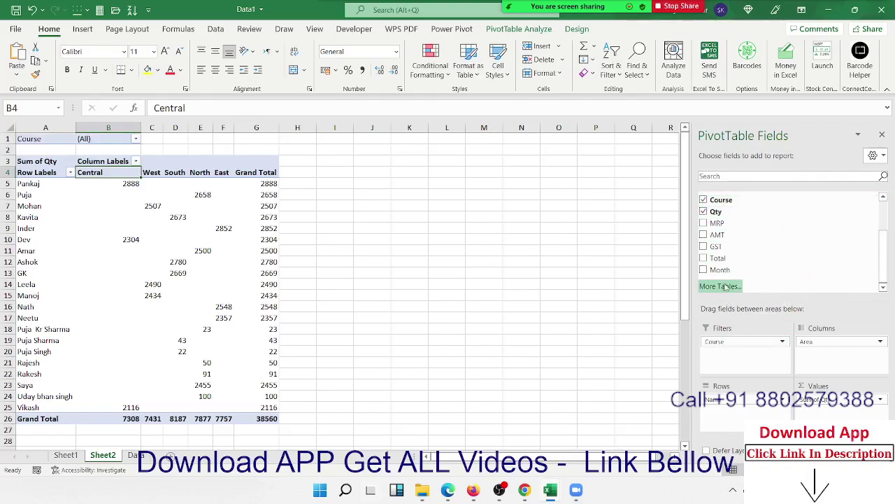
{"action": "left_click_drag", "start_coordinate": [721, 270], "coordinate": [735, 354]}
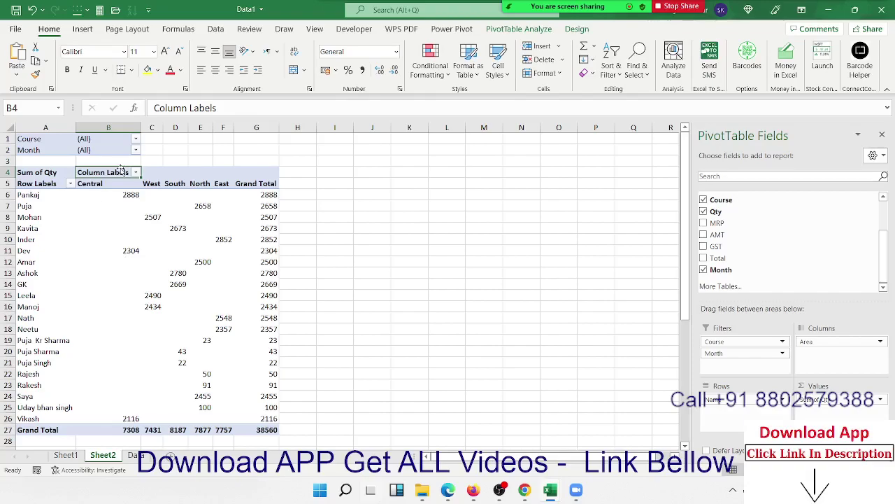
Set the Month report filter to APR, leaving five names totalling 3009
{"action": "left_click", "coordinate": [136, 150]}
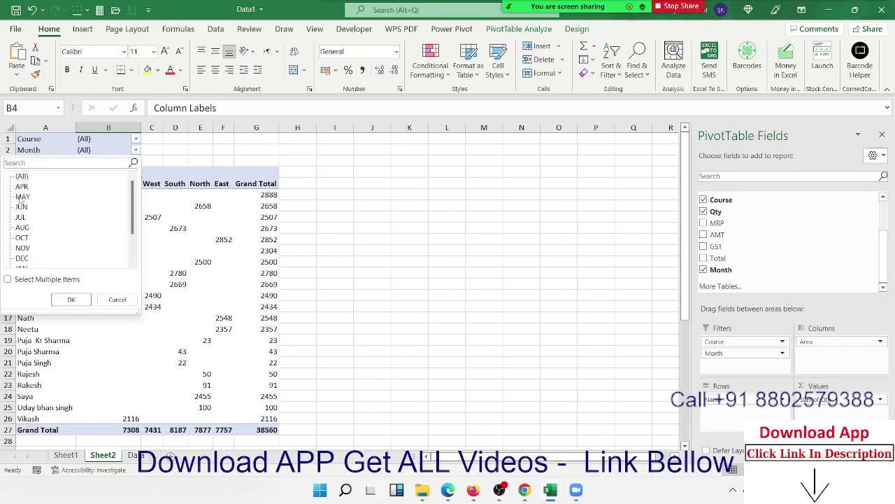
{"action": "left_click", "coordinate": [31, 197]}
{"action": "left_click", "coordinate": [26, 187]}
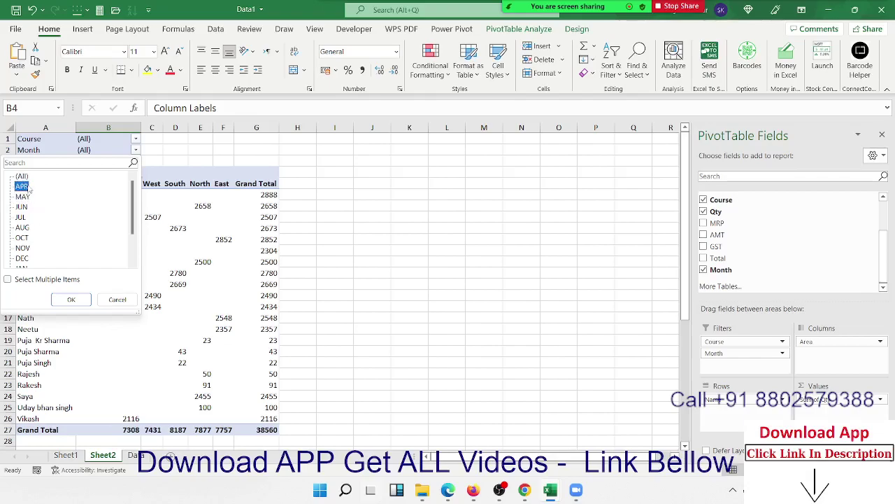
{"action": "left_click", "coordinate": [84, 298]}
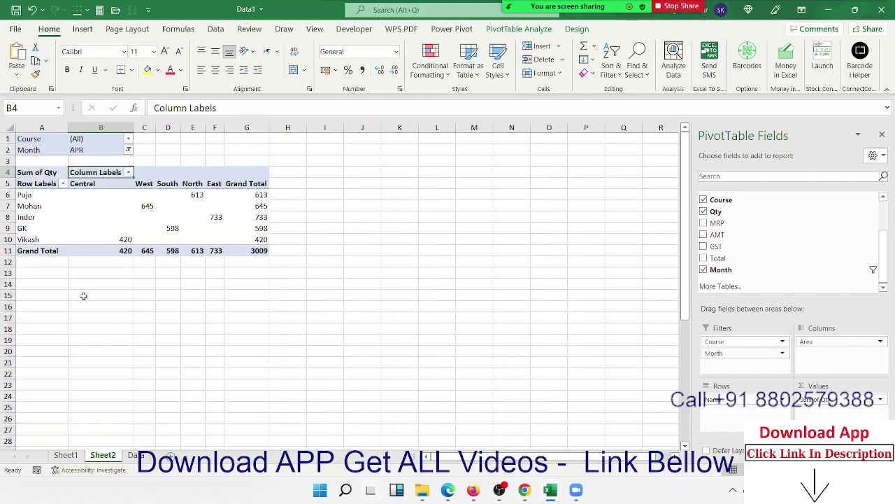
Filter the pivot to the Excel course, then switch the Course filter to VBA
{"action": "left_click", "coordinate": [128, 138]}
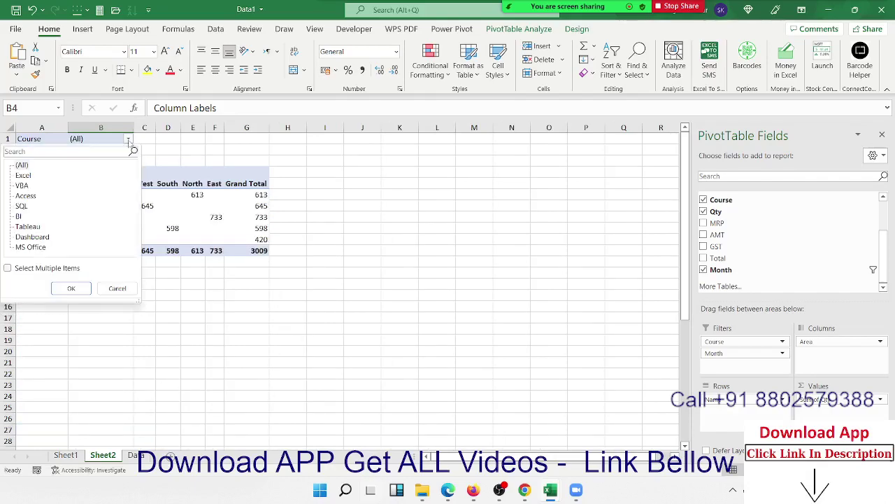
{"action": "left_click", "coordinate": [23, 175]}
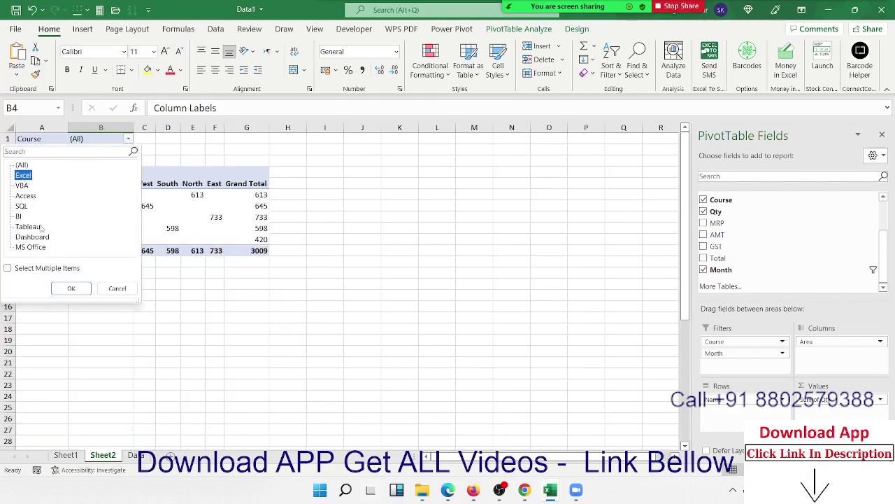
{"action": "left_click", "coordinate": [68, 288]}
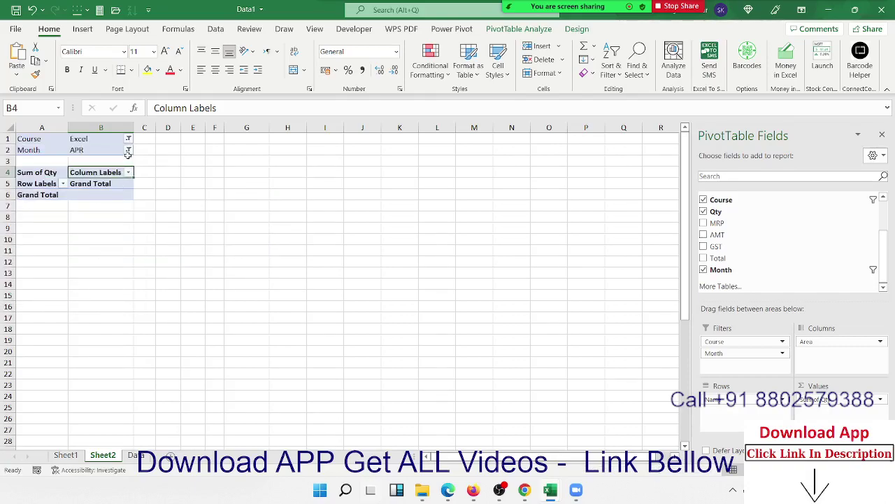
{"action": "left_click", "coordinate": [128, 139]}
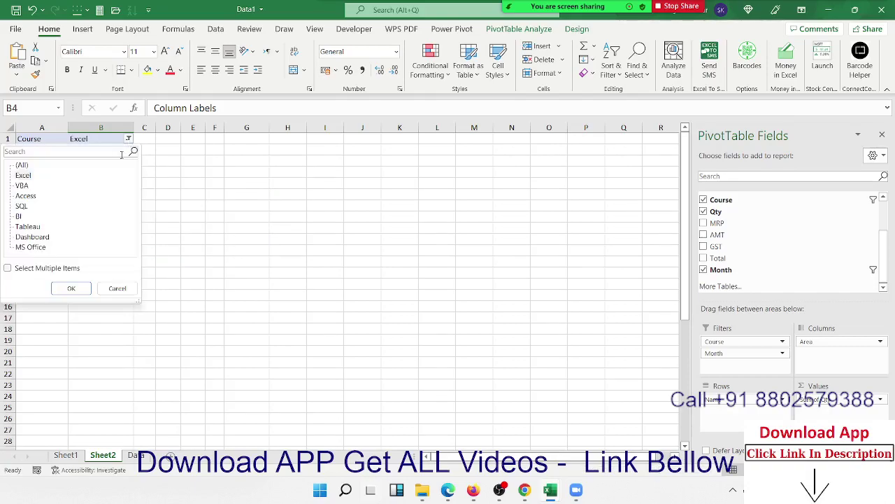
{"action": "left_click", "coordinate": [22, 186]}
{"action": "left_click", "coordinate": [71, 288]}
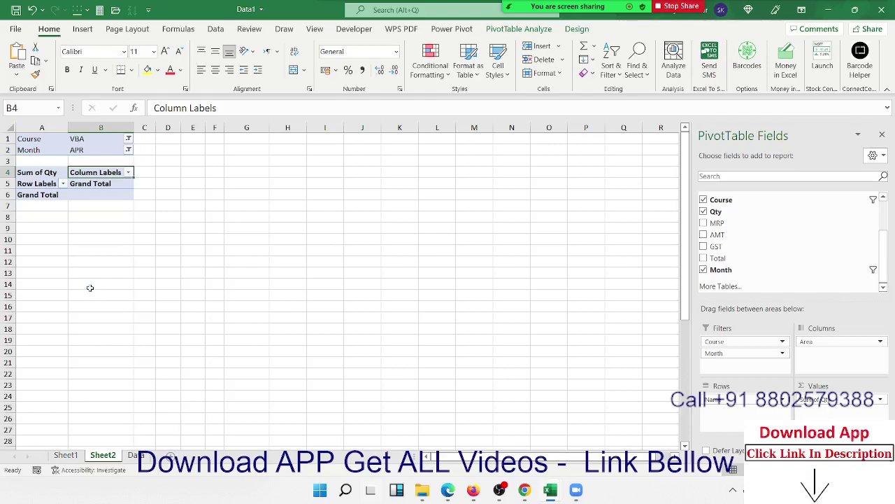
Allow multiple items and filter courses to Tableau, MS Office and Excel
{"action": "left_click", "coordinate": [129, 139]}
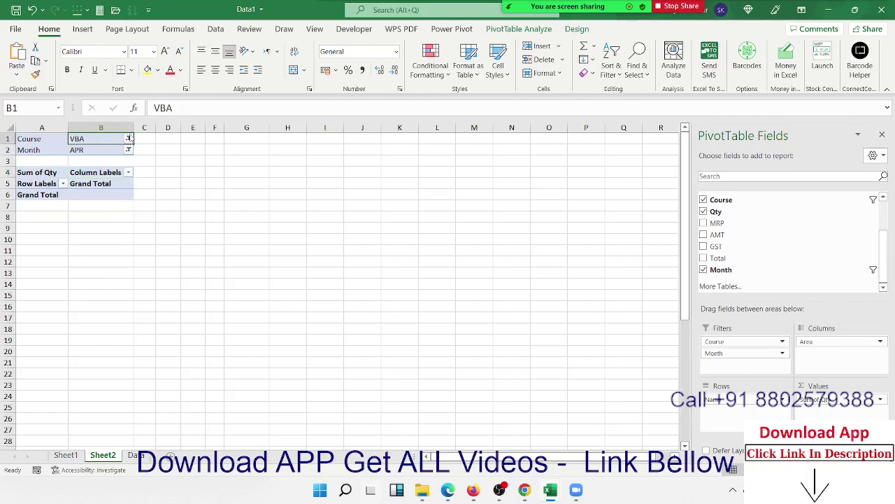
{"action": "left_click", "coordinate": [128, 132]}
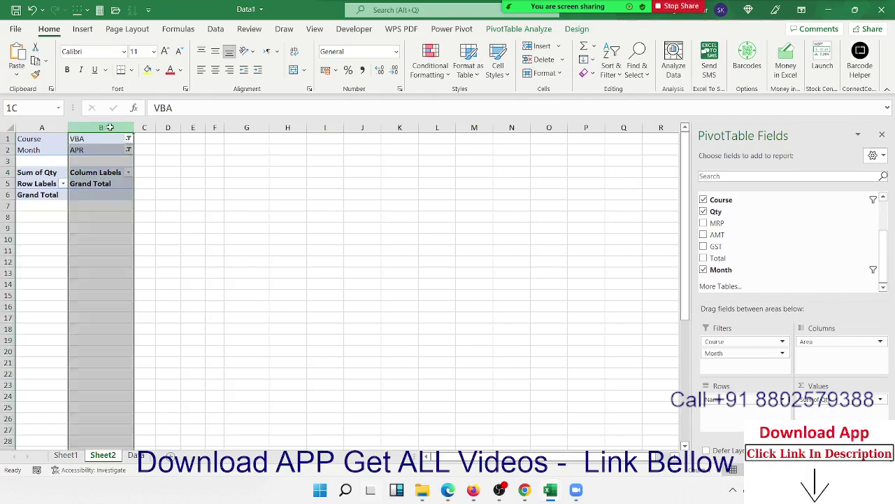
{"action": "left_click", "coordinate": [128, 139]}
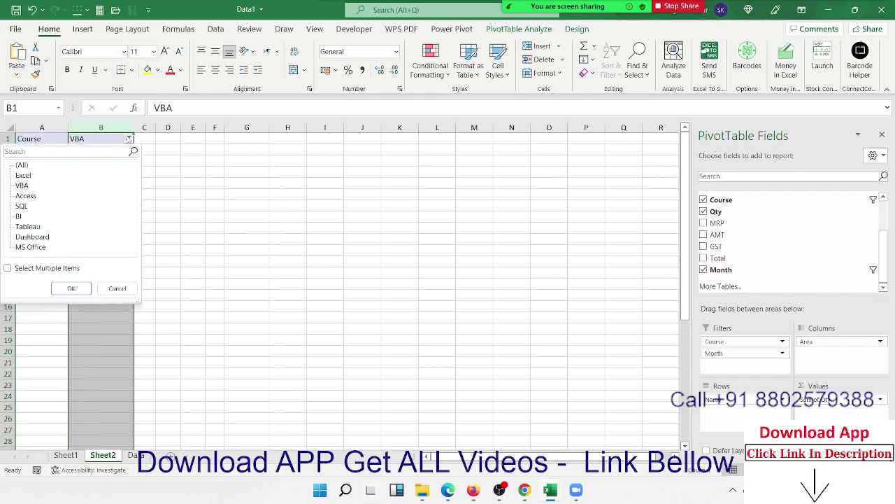
{"action": "left_click", "coordinate": [51, 272]}
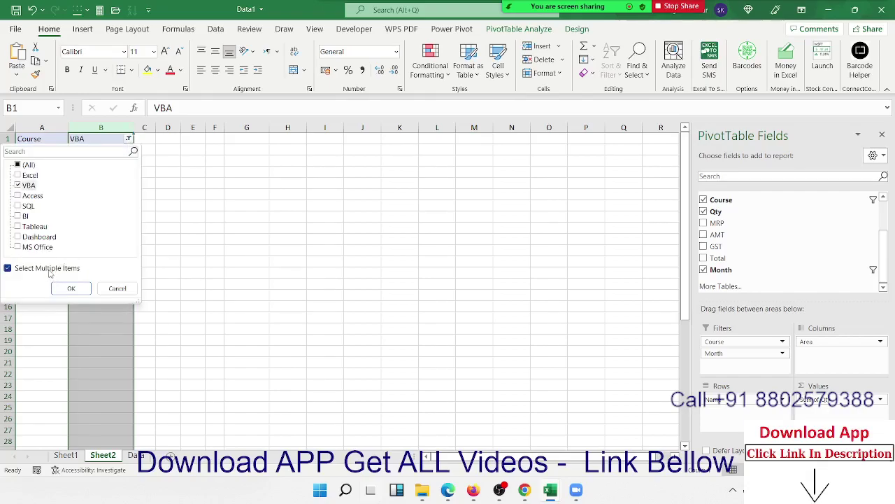
{"action": "left_click", "coordinate": [18, 226]}
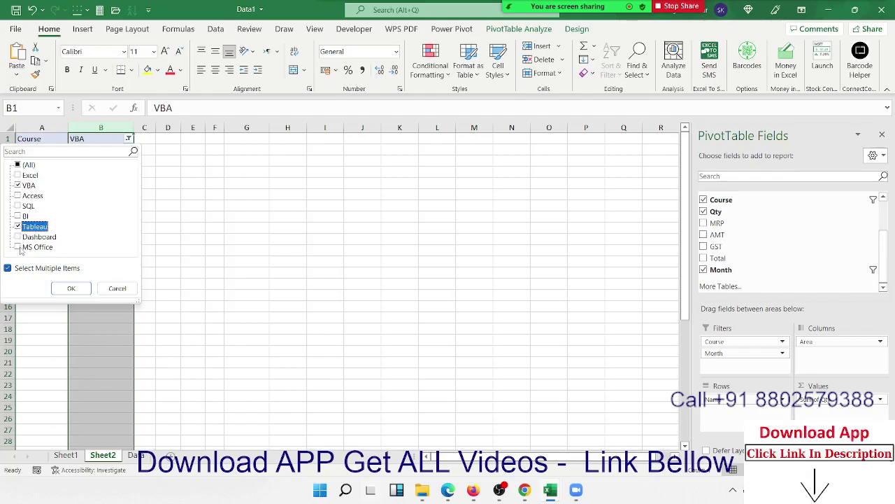
{"action": "left_click", "coordinate": [18, 247]}
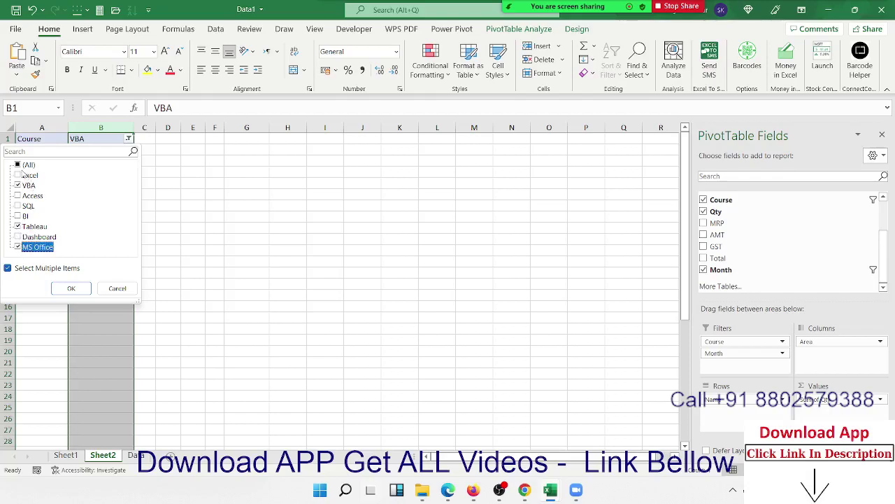
{"action": "left_click", "coordinate": [17, 175]}
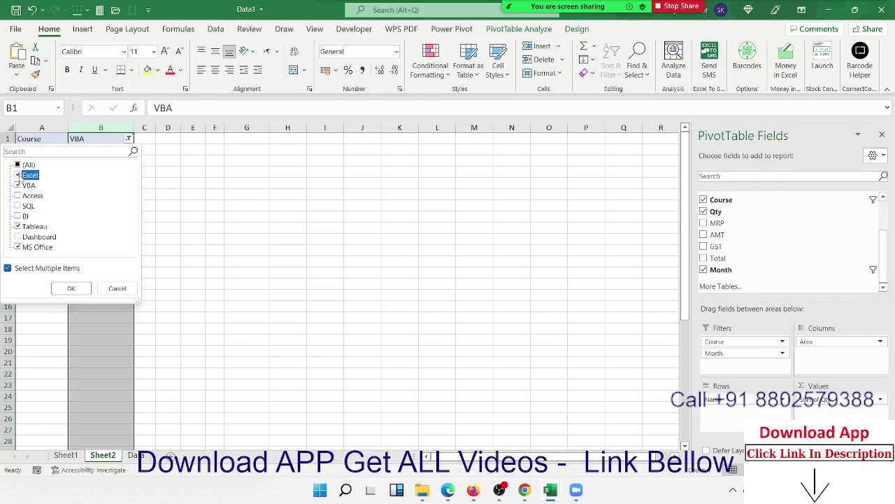
{"action": "left_click", "coordinate": [71, 288]}
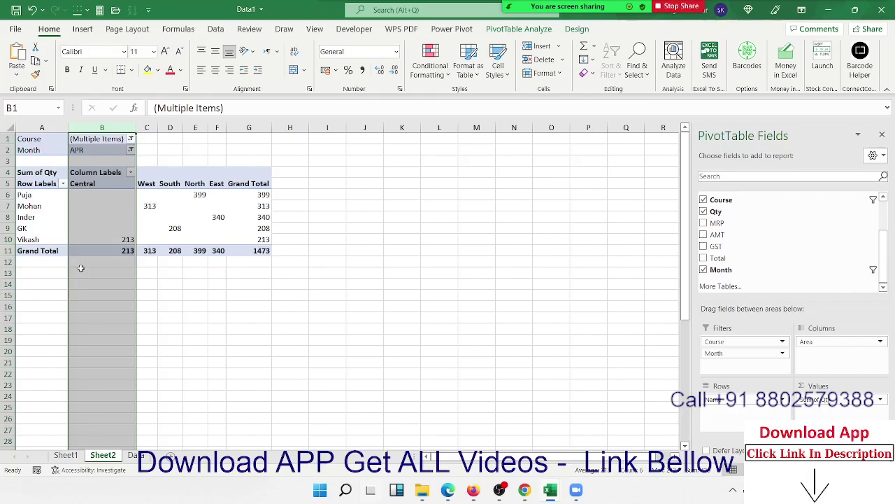
Reset both Month and Course report filters to (All), restoring Grand Total 38560
{"action": "left_click", "coordinate": [130, 149]}
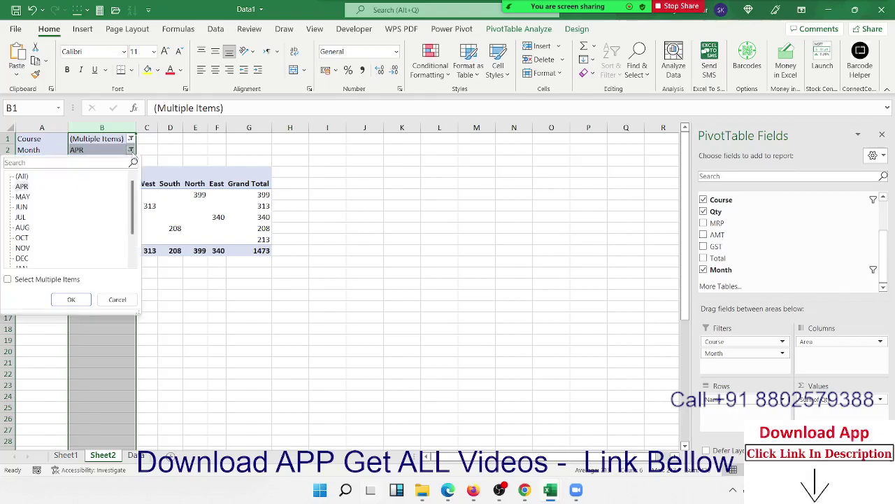
{"action": "left_click", "coordinate": [27, 178]}
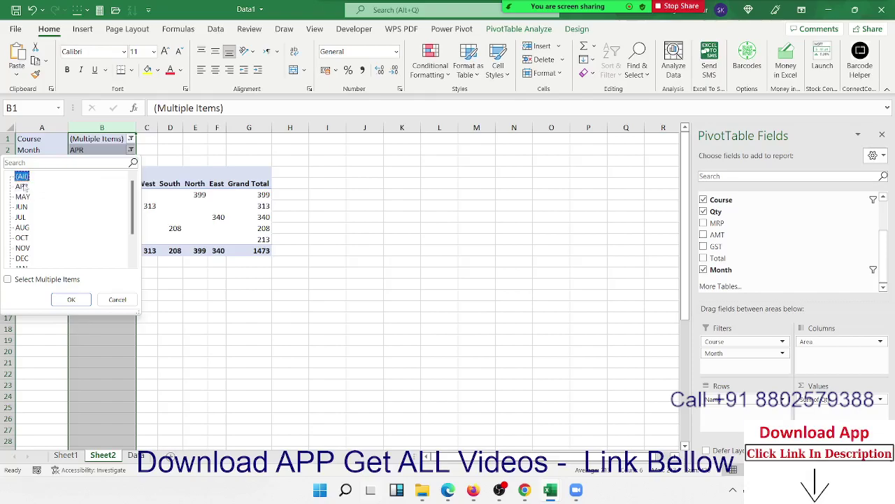
{"action": "left_click", "coordinate": [70, 299]}
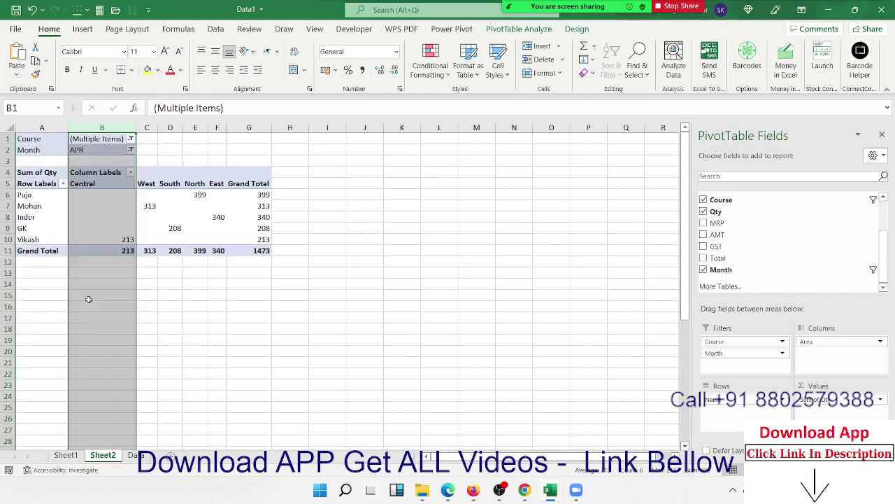
{"action": "left_click", "coordinate": [132, 140]}
{"action": "left_click", "coordinate": [27, 165]}
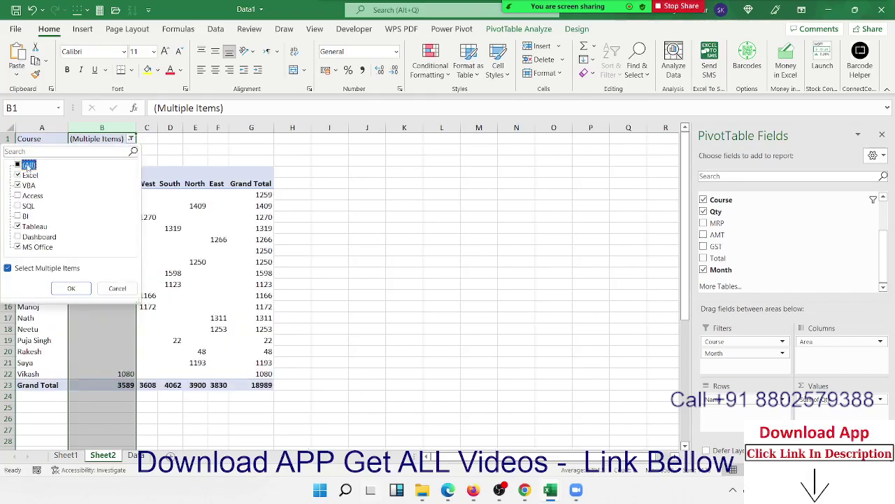
{"action": "left_click", "coordinate": [70, 290]}
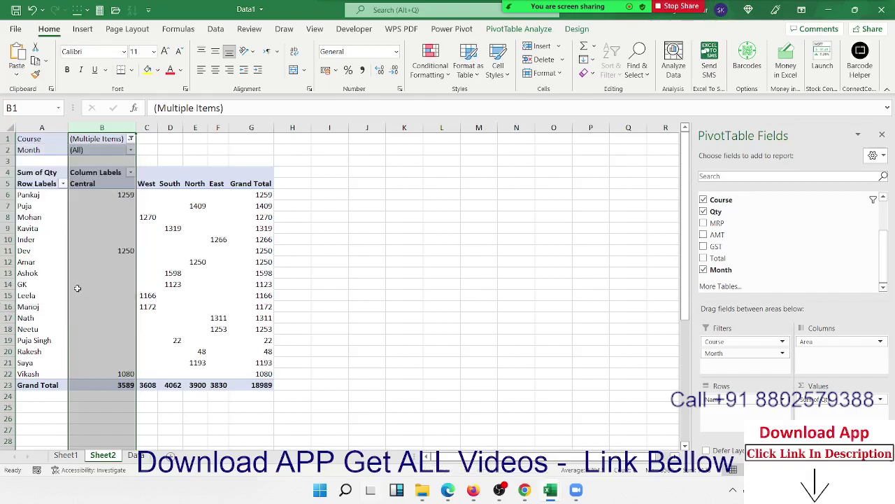
{"action": "left_click", "coordinate": [131, 140]}
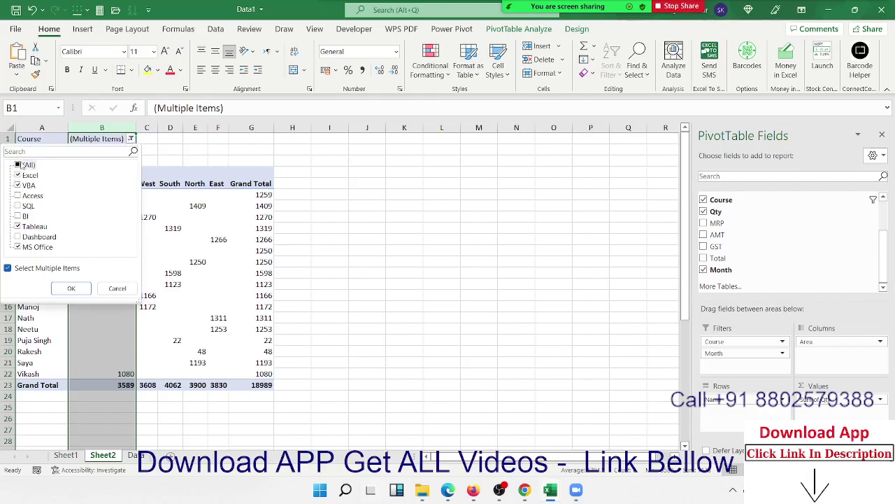
{"action": "left_click", "coordinate": [67, 289]}
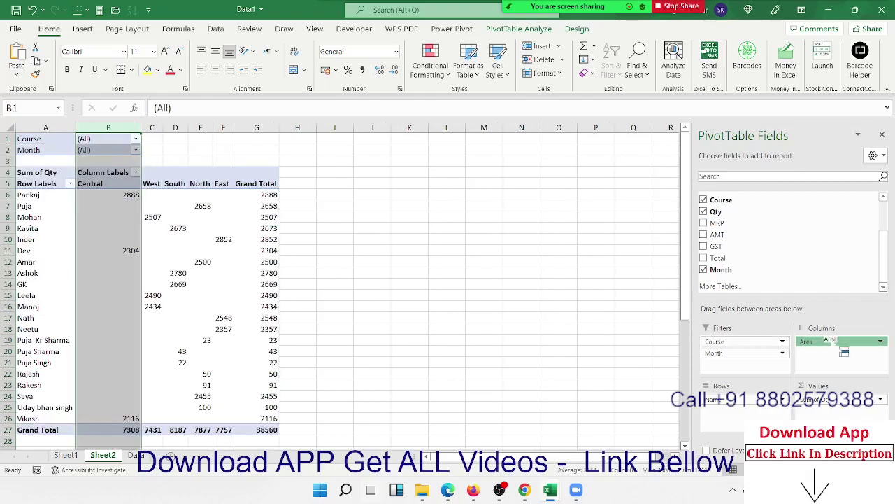
Remove Area from Columns and Course and Month from Filters, leaving names with Sum of Qty
{"action": "left_click_drag", "start_coordinate": [839, 341], "coordinate": [829, 286]}
{"action": "left_click_drag", "start_coordinate": [720, 341], "coordinate": [784, 287]}
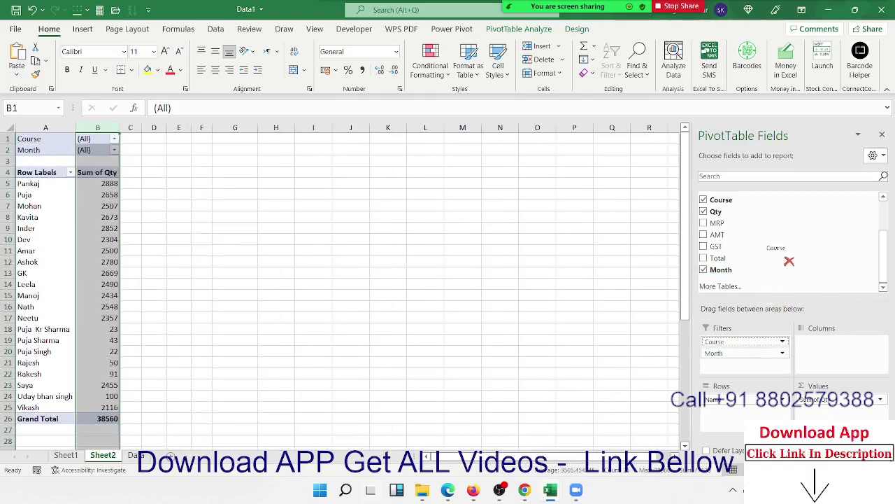
{"action": "left_click_drag", "start_coordinate": [770, 342], "coordinate": [789, 248]}
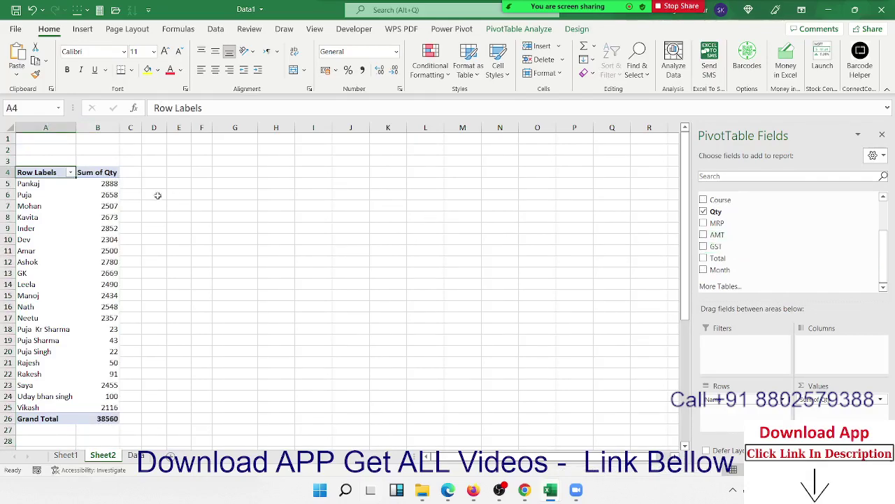
Select the name cells A18:A20 in the pivot
{"action": "left_click", "coordinate": [102, 193]}
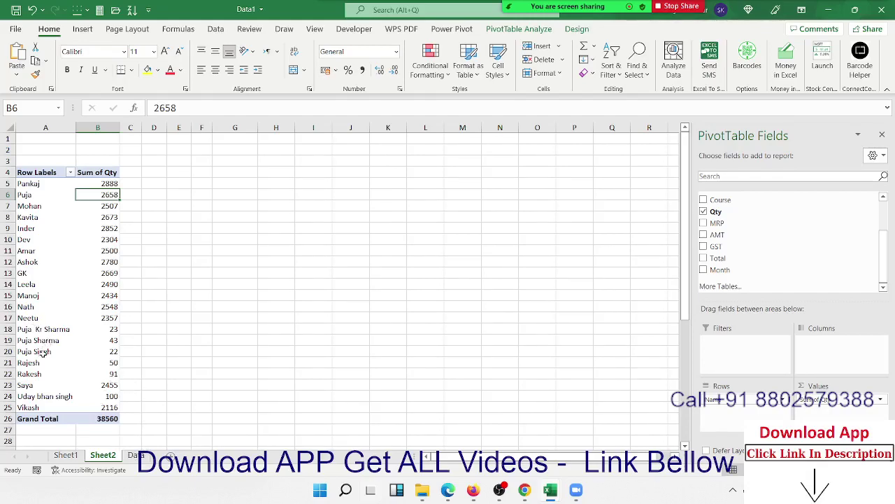
{"action": "left_click_drag", "start_coordinate": [44, 332], "coordinate": [46, 351]}
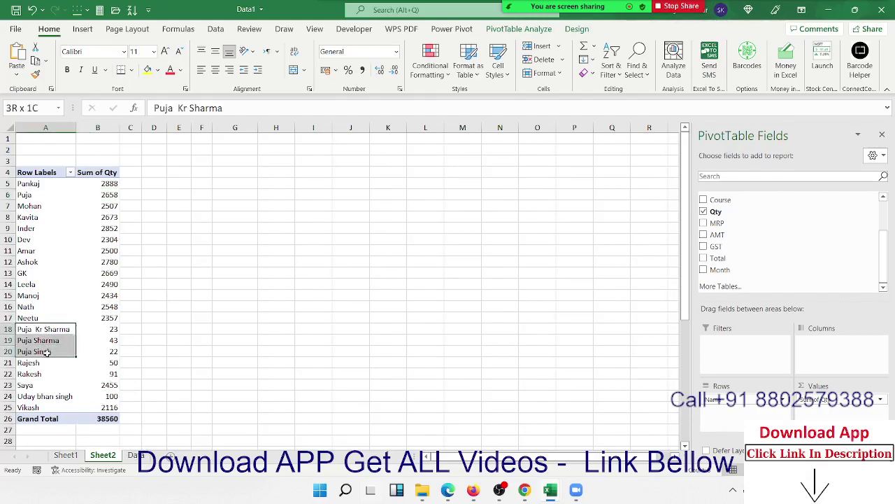
{"action": "left_click", "coordinate": [46, 351]}
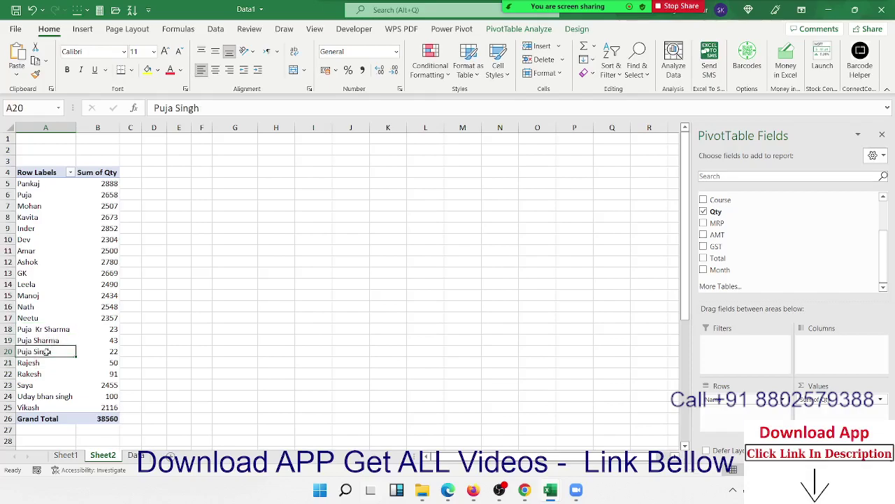
{"action": "left_click_drag", "start_coordinate": [46, 351], "coordinate": [47, 323]}
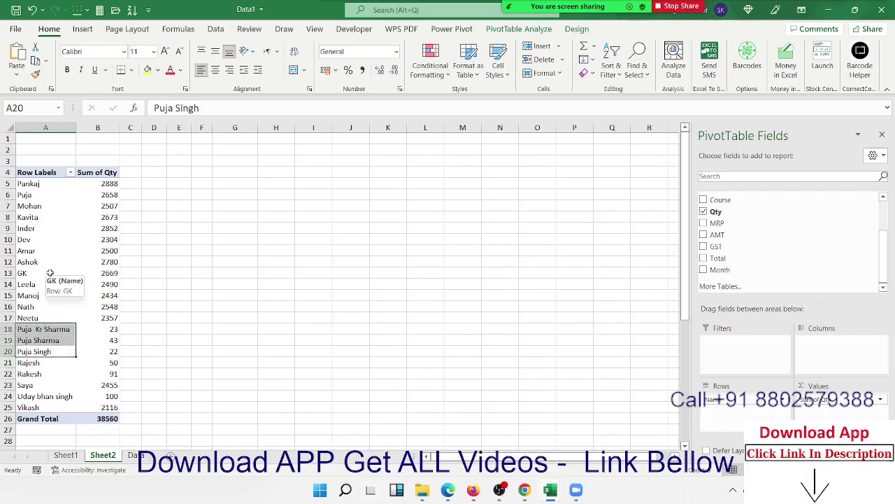
Add A5 to the A18:A20 selection and group these names into Group1 (2976)
{"action": "left_click", "coordinate": [37, 184], "text": "ctrl"}
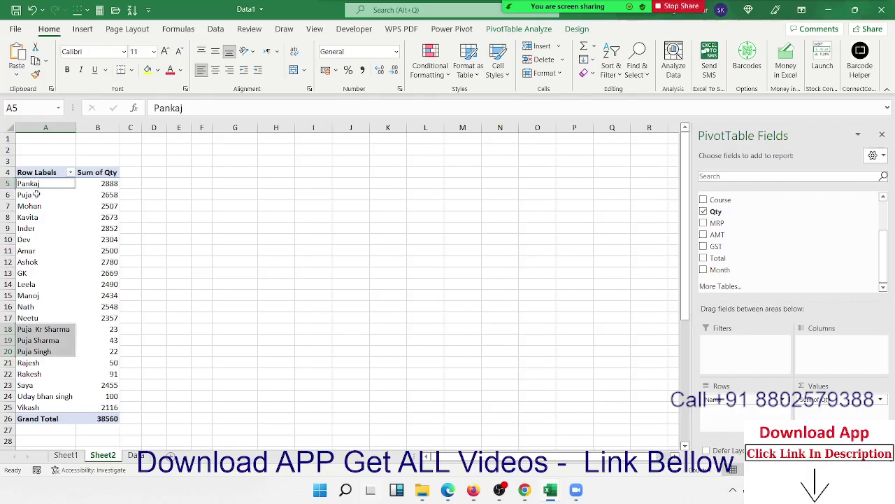
{"action": "right_click", "coordinate": [38, 186]}
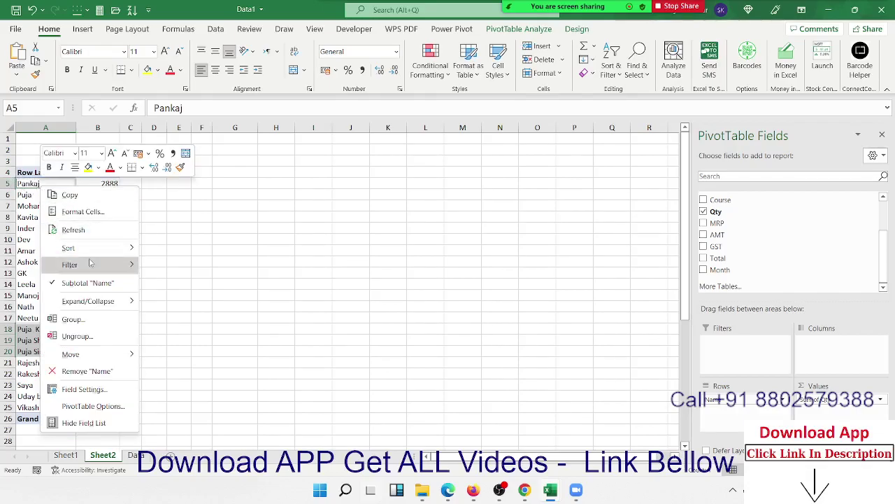
{"action": "left_click", "coordinate": [73, 319]}
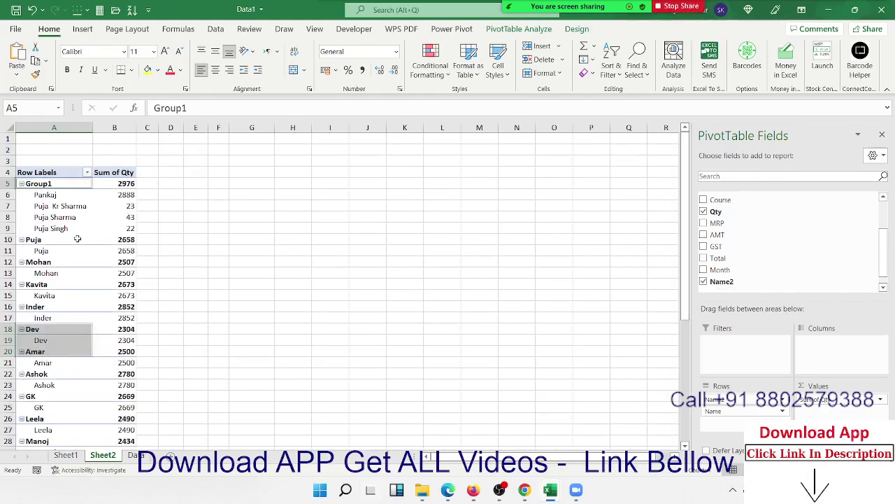
{"action": "left_click", "coordinate": [58, 229]}
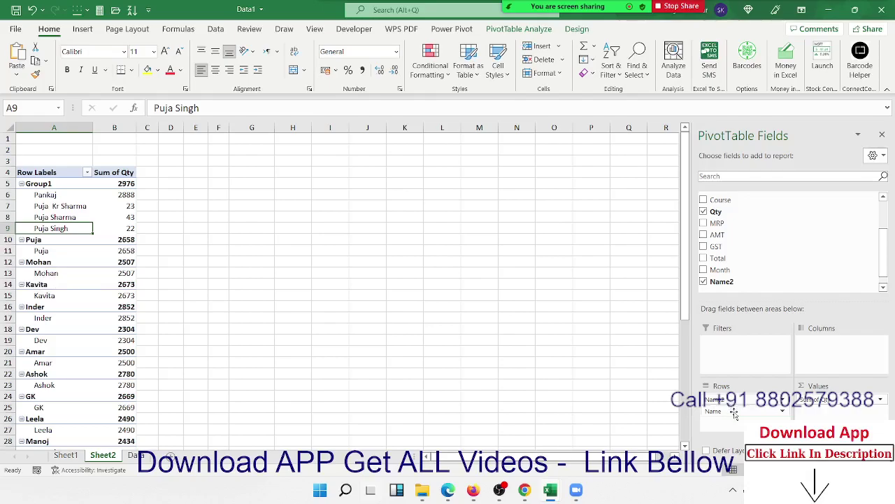
Remove the original Name field from Rows so the pivot lists grouped Name2 rows
{"action": "left_click", "coordinate": [735, 413]}
{"action": "left_click", "coordinate": [736, 414]}
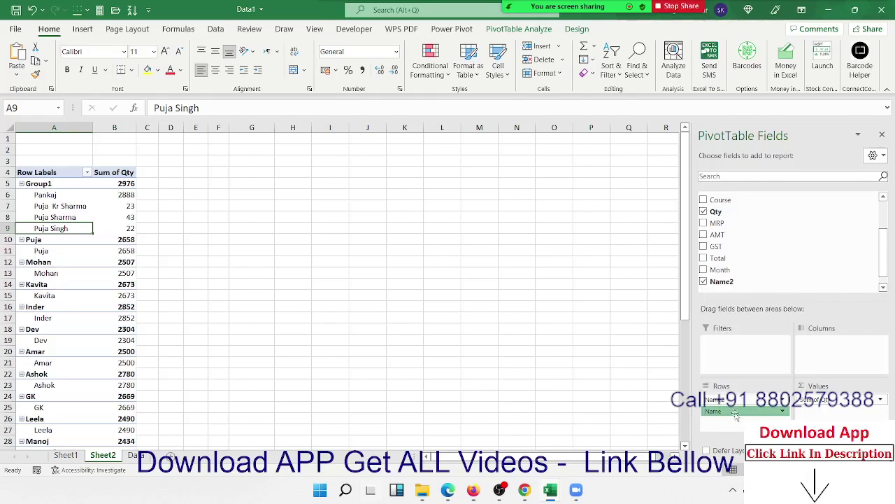
{"action": "left_click_drag", "start_coordinate": [736, 413], "coordinate": [741, 271]}
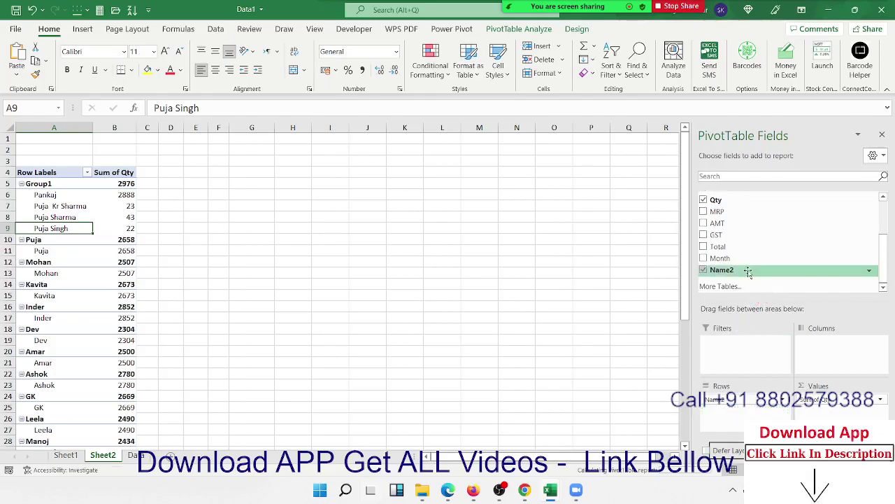
{"action": "left_click", "coordinate": [38, 184]}
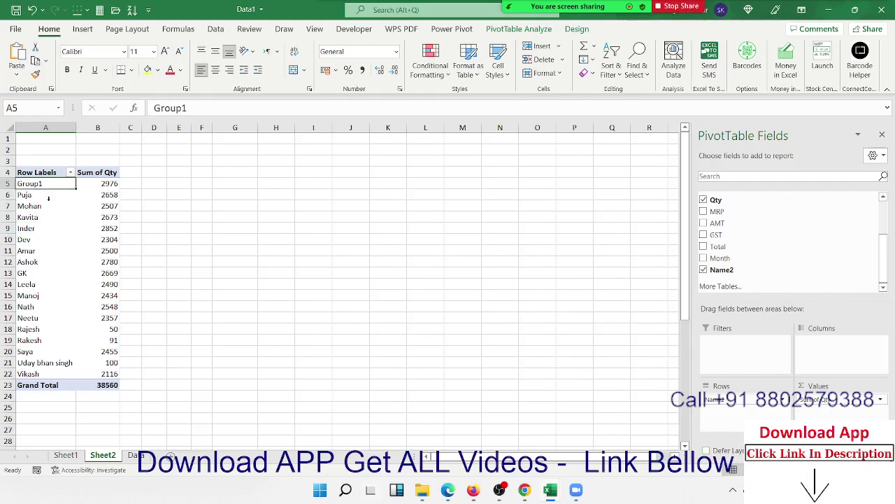
{"action": "left_click", "coordinate": [48, 198]}
Undo the Name field removal and the Group1 grouping, restoring the flat name list
{"action": "left_click", "coordinate": [45, 196]}
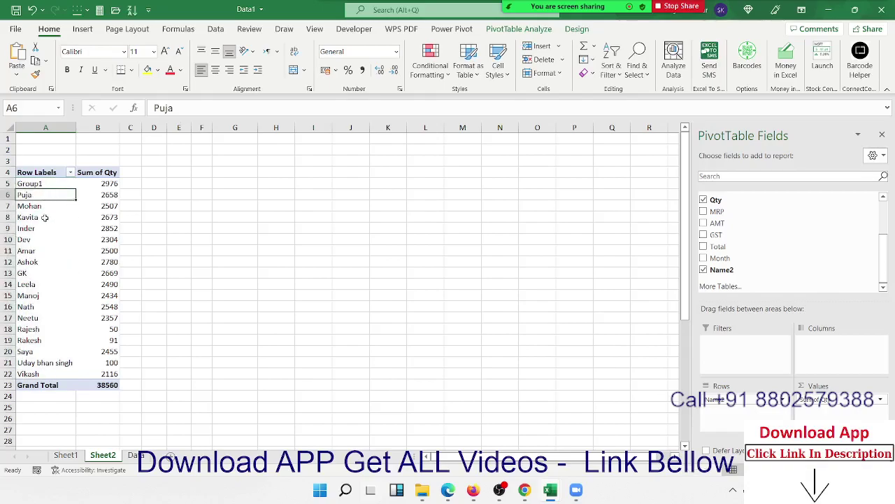
{"action": "key", "text": "ctrl+z"}
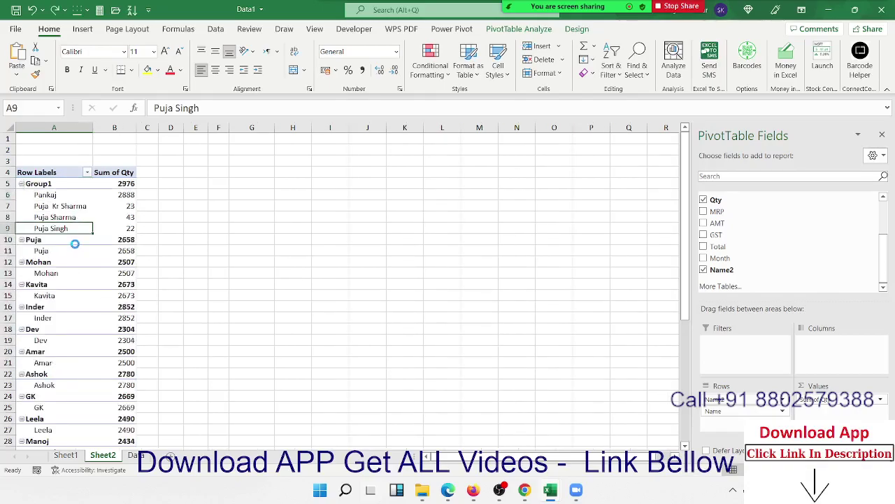
{"action": "key", "text": "ctrl+z"}
Try combining A18:A20 with A5 and A6:A12 in a multi-range name selection
{"action": "left_click", "coordinate": [50, 218]}
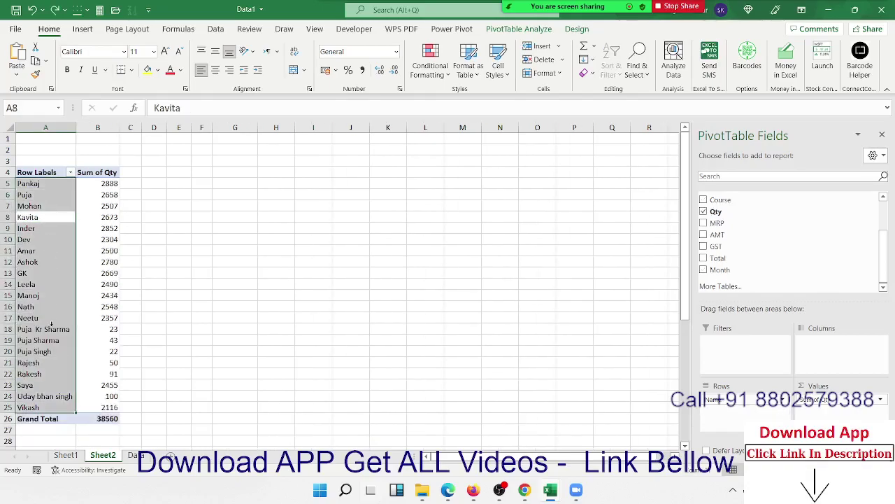
{"action": "left_click_drag", "start_coordinate": [49, 326], "coordinate": [55, 351]}
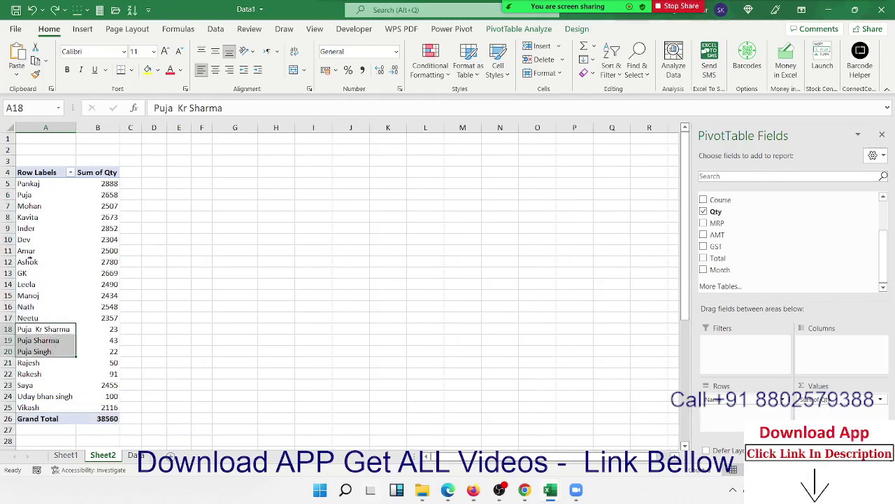
{"action": "left_click", "coordinate": [42, 183]}
{"action": "right_click", "coordinate": [42, 185]}
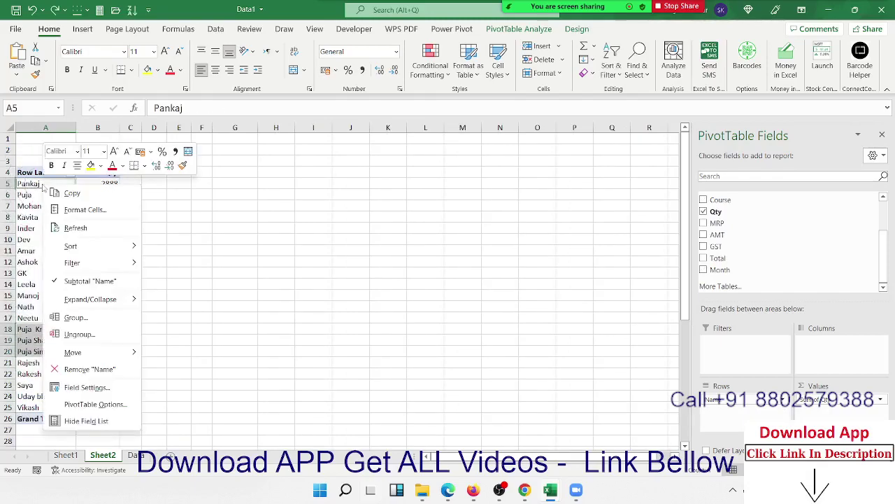
{"action": "key", "text": "Escape"}
{"action": "left_click", "coordinate": [67, 277]}
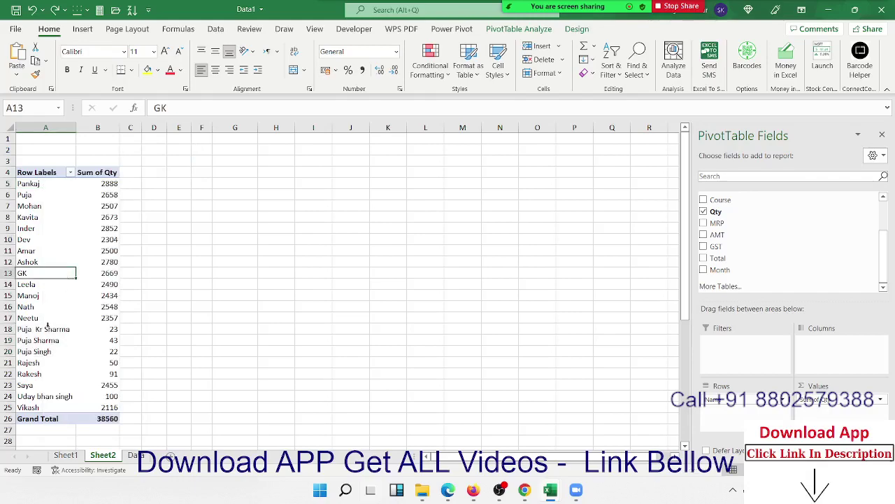
{"action": "left_click_drag", "start_coordinate": [48, 328], "coordinate": [42, 341]}
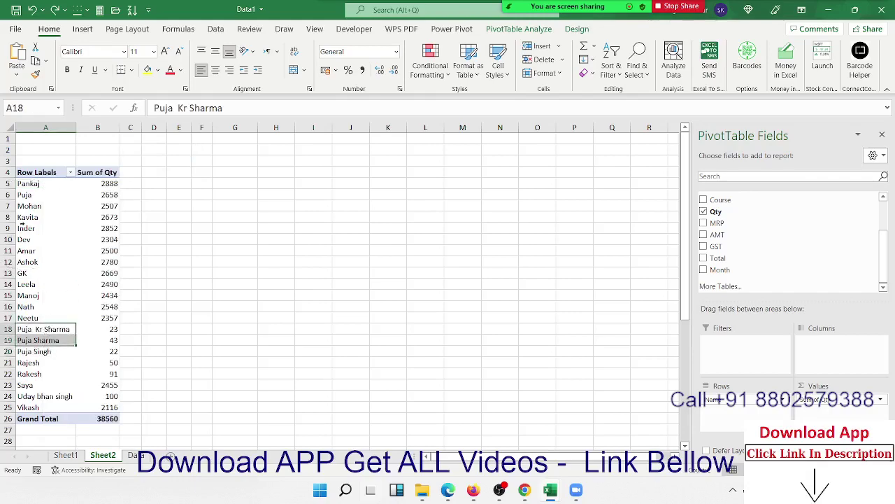
{"action": "key", "text": "shift+Down"}
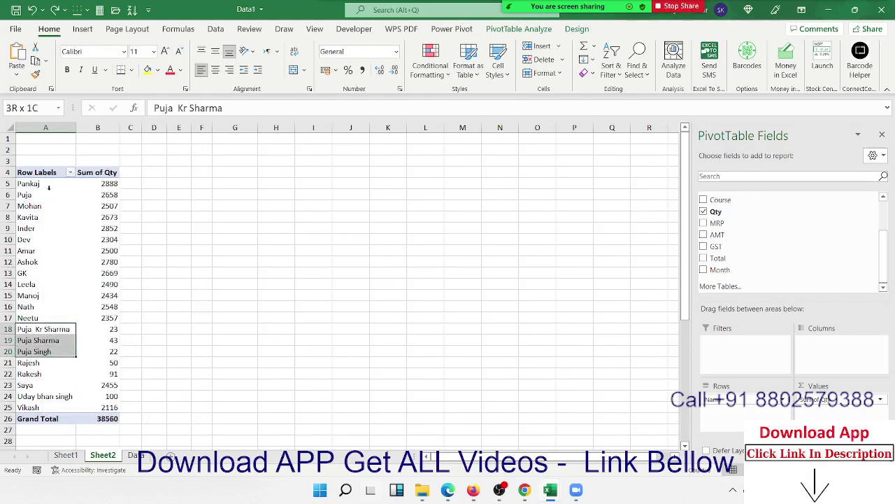
{"action": "left_click_drag", "start_coordinate": [47, 194], "coordinate": [67, 260]}
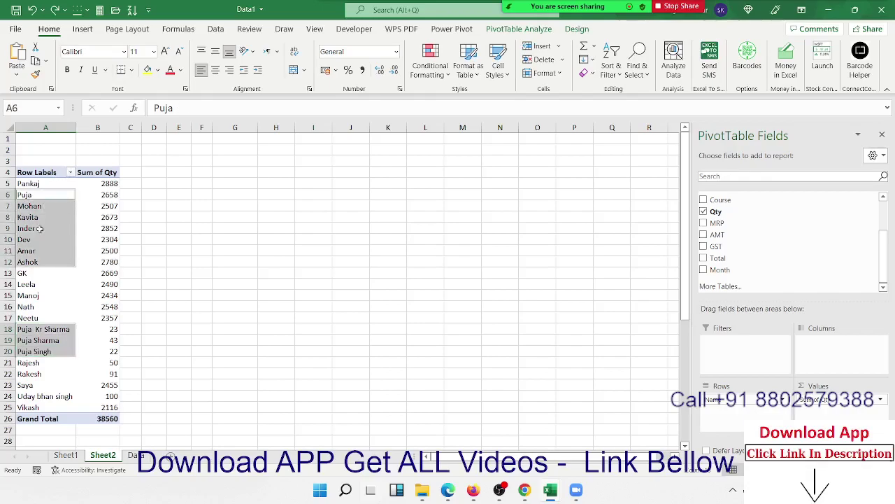
{"action": "left_click", "coordinate": [99, 193]}
{"action": "left_click", "coordinate": [56, 329]}
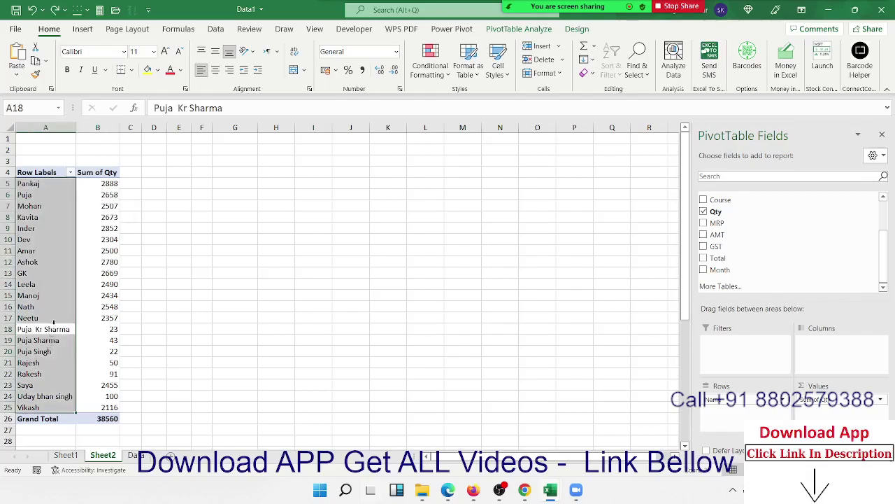
{"action": "left_click_drag", "start_coordinate": [54, 326], "coordinate": [49, 340]}
{"action": "left_click_drag", "start_coordinate": [48, 351], "coordinate": [47, 351]}
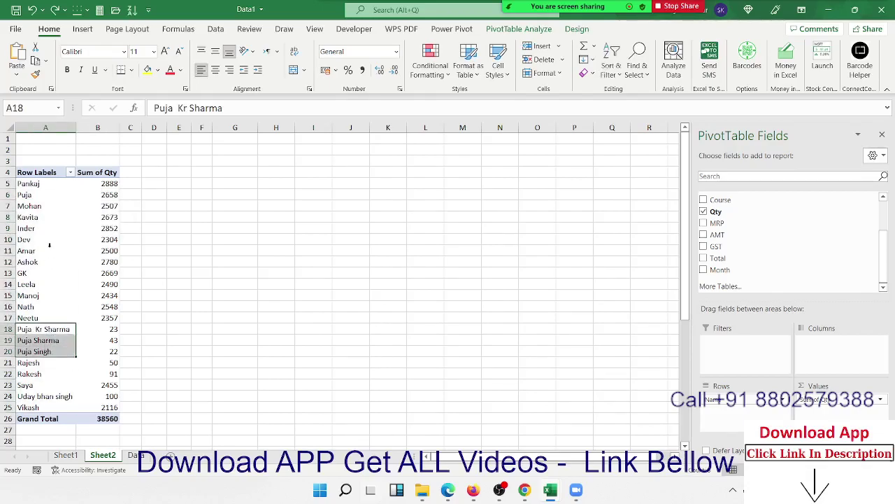
{"action": "left_click", "coordinate": [31, 195]}
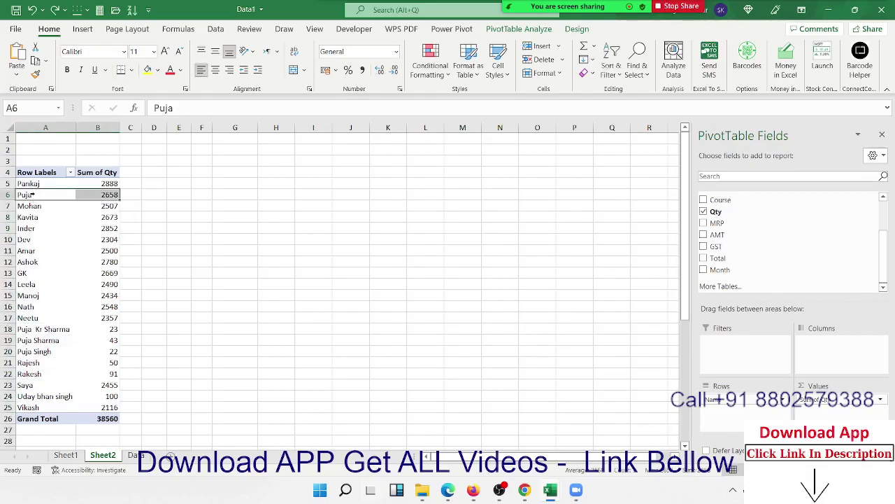
{"action": "left_click", "coordinate": [60, 361]}
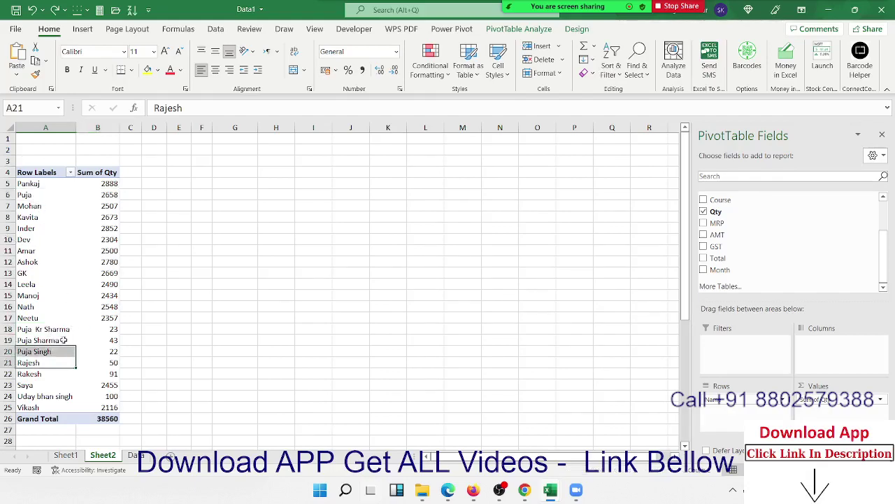
{"action": "mouse_move", "coordinate": [57, 331]}
{"action": "left_mouse_down"}
{"action": "mouse_move", "coordinate": [56, 362]}
{"action": "mouse_move", "coordinate": [56, 352]}
{"action": "left_mouse_up"}
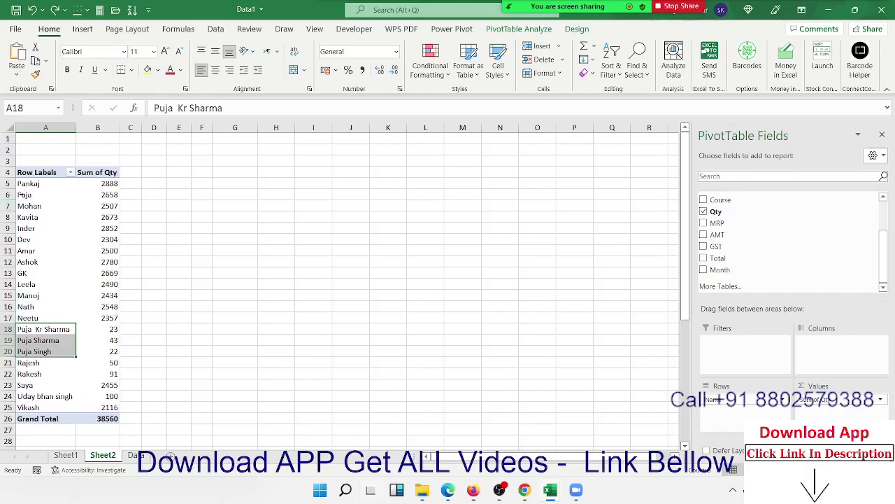
{"action": "left_click", "coordinate": [37, 184]}
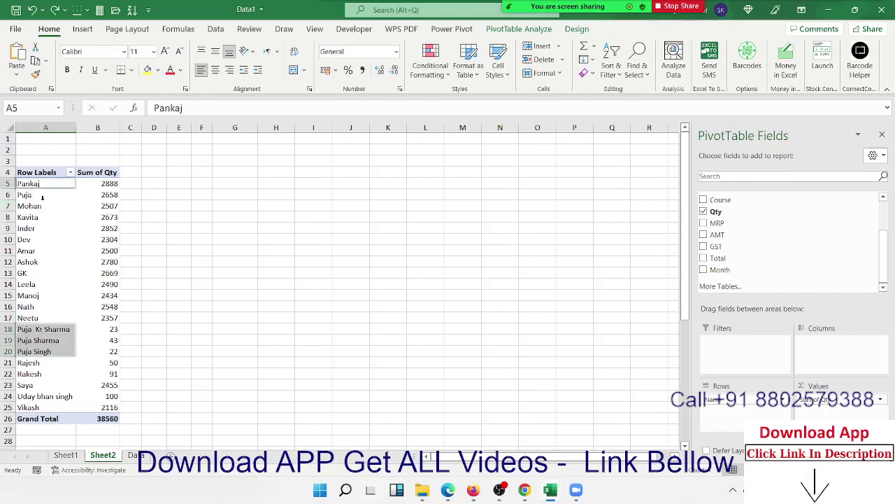
{"action": "left_click_drag", "start_coordinate": [35, 206], "coordinate": [35, 194]}
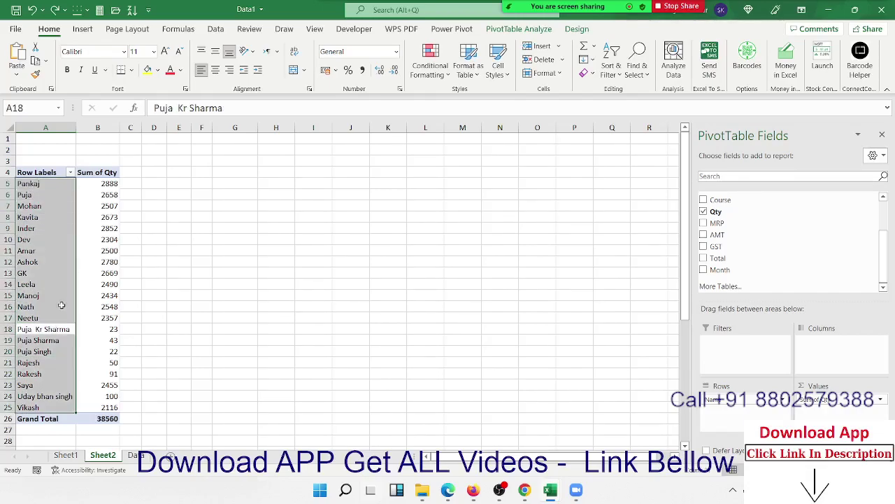
{"action": "mouse_move", "coordinate": [53, 329]}
{"action": "left_mouse_down"}
{"action": "mouse_move", "coordinate": [60, 306]}
{"action": "mouse_move", "coordinate": [31, 362]}
{"action": "mouse_move", "coordinate": [42, 330]}
{"action": "left_mouse_up"}
{"action": "left_click", "coordinate": [22, 373]}
{"action": "left_click", "coordinate": [35, 352]}
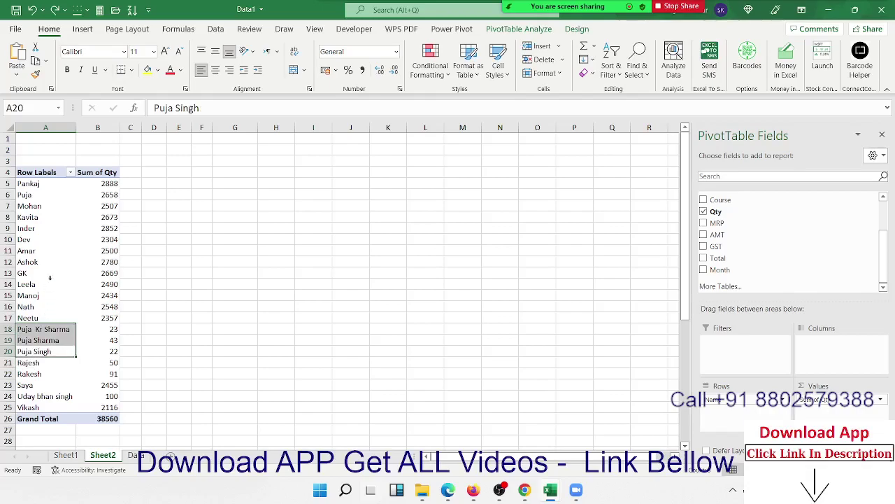
{"action": "left_click", "coordinate": [48, 195], "text": "ctrl"}
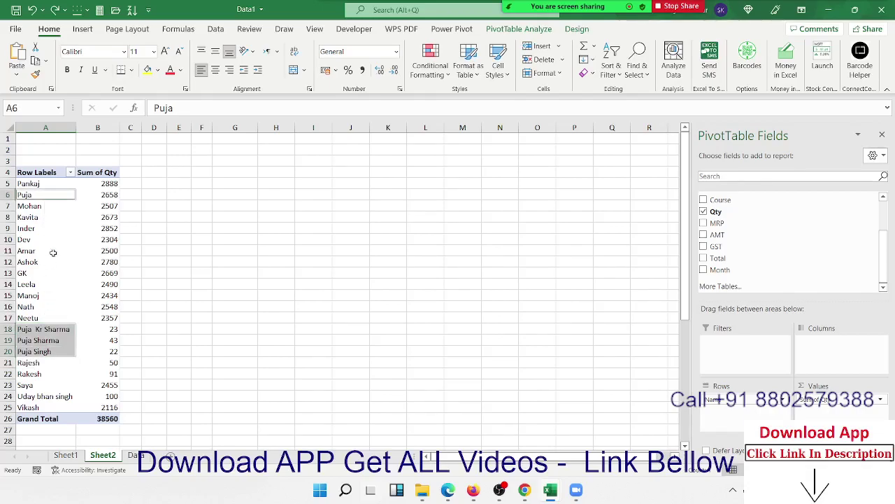
Group the four selected Puja names and remove the original Name field from Rows
{"action": "right_click", "coordinate": [42, 341]}
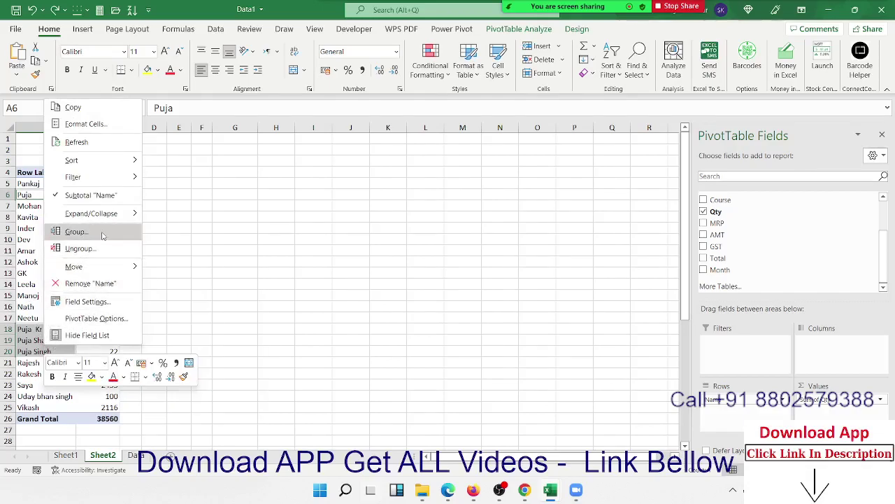
{"action": "left_click", "coordinate": [76, 232]}
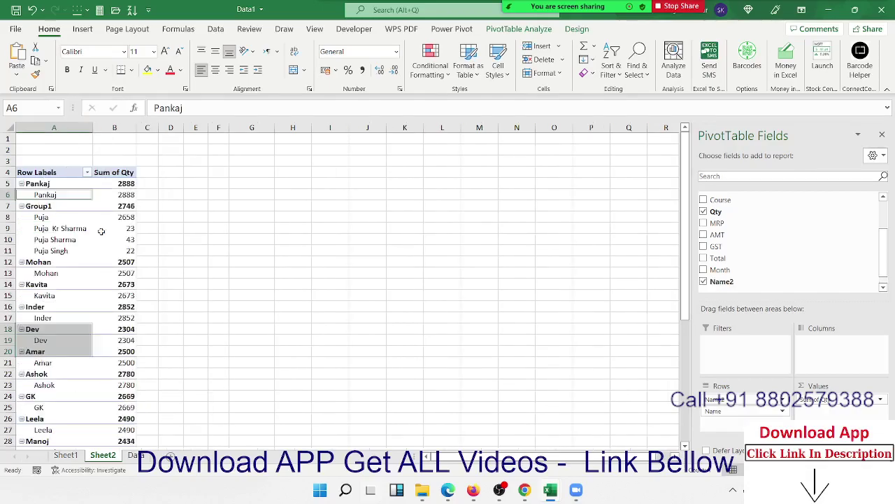
{"action": "left_click", "coordinate": [60, 228]}
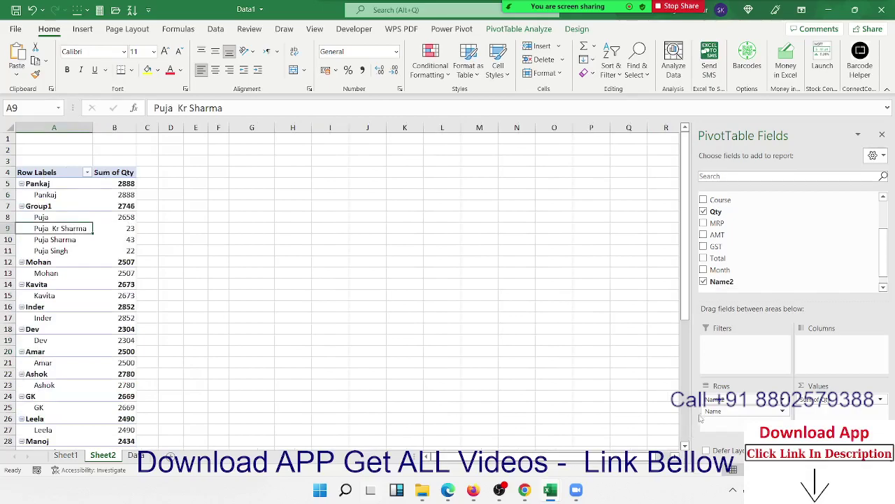
{"action": "left_click_drag", "start_coordinate": [705, 412], "coordinate": [711, 278]}
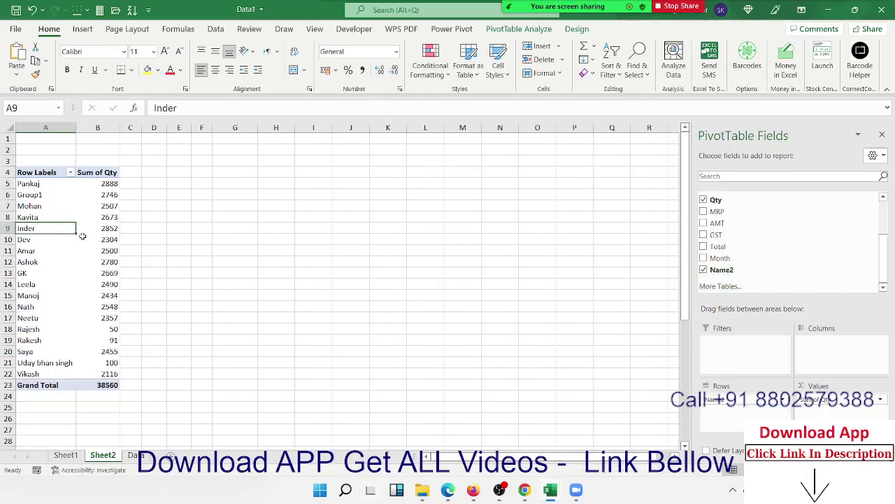
Rename the Group1 label to 'Puja ALL', totalling 2746
{"action": "left_click", "coordinate": [57, 197]}
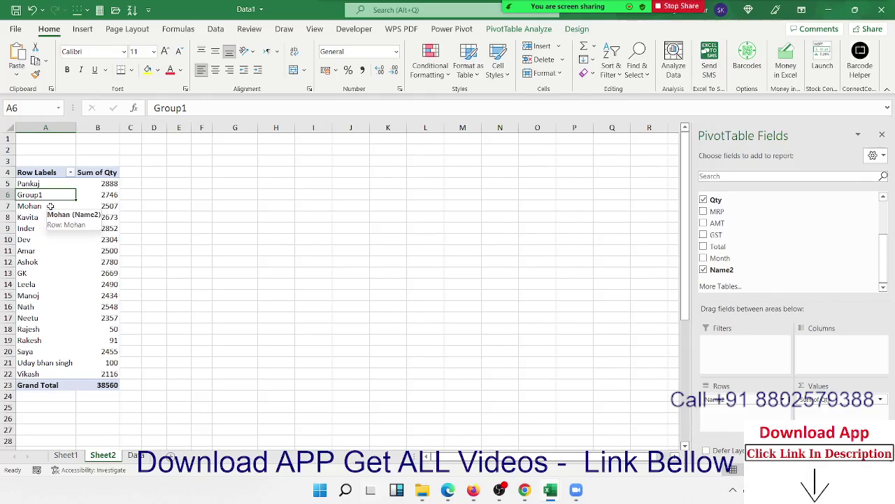
{"action": "type", "text": "Puja"}
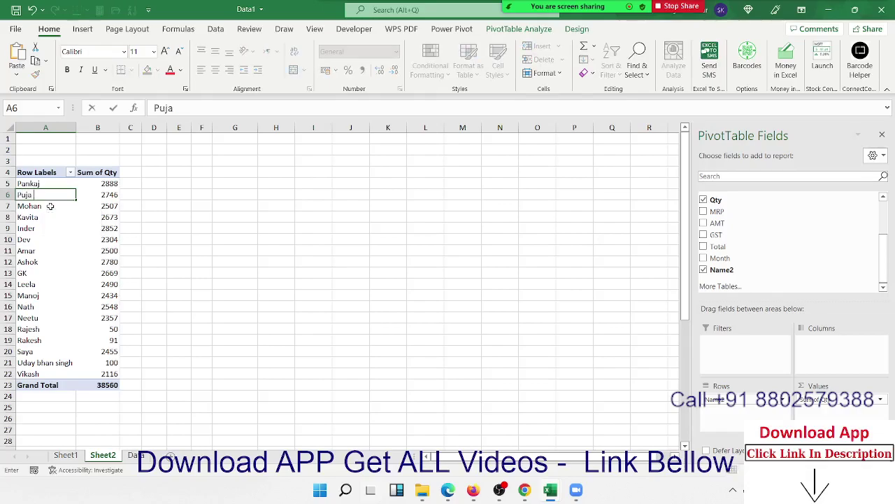
{"action": "type", "text": " ALL"}
{"action": "key", "text": "Return"}
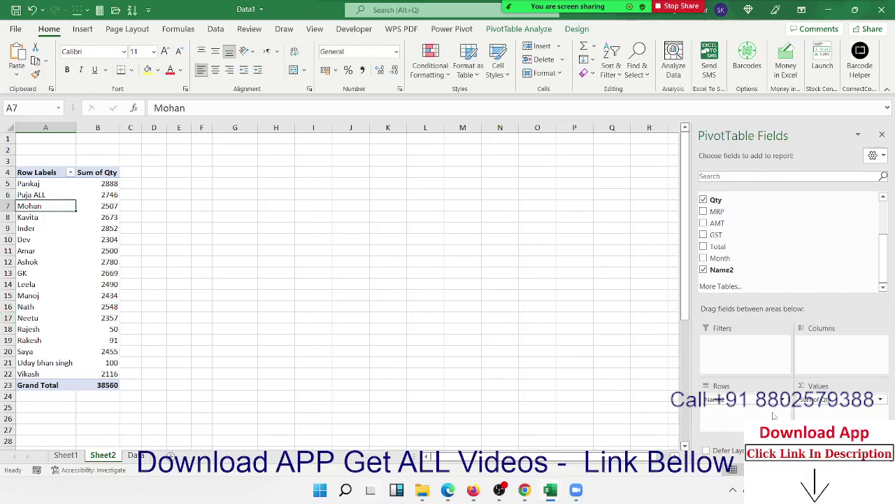
Replace Name2 with MRP as the row field, showing Sum of Qty per MRP (10: 536, 11: 448)
{"action": "left_click_drag", "start_coordinate": [767, 400], "coordinate": [794, 224]}
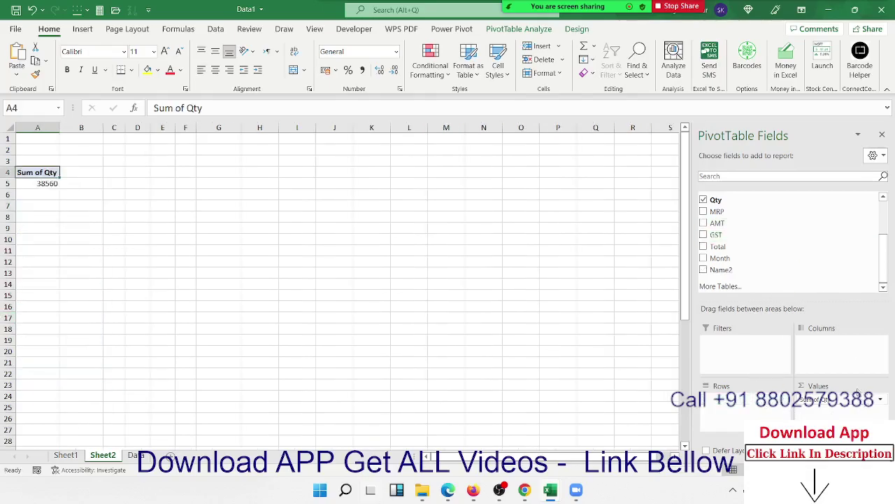
{"action": "scroll", "coordinate": [731, 233], "scroll_direction": "up", "scroll_amount": 2}
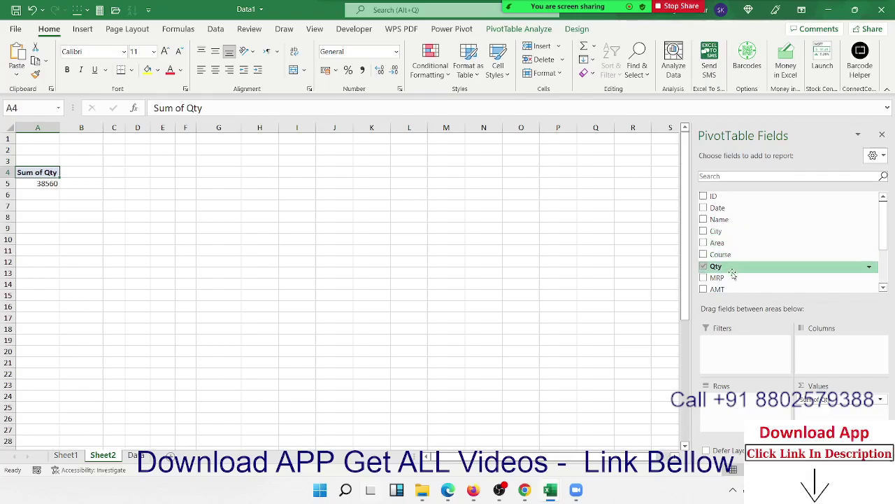
{"action": "left_click_drag", "start_coordinate": [732, 276], "coordinate": [742, 400]}
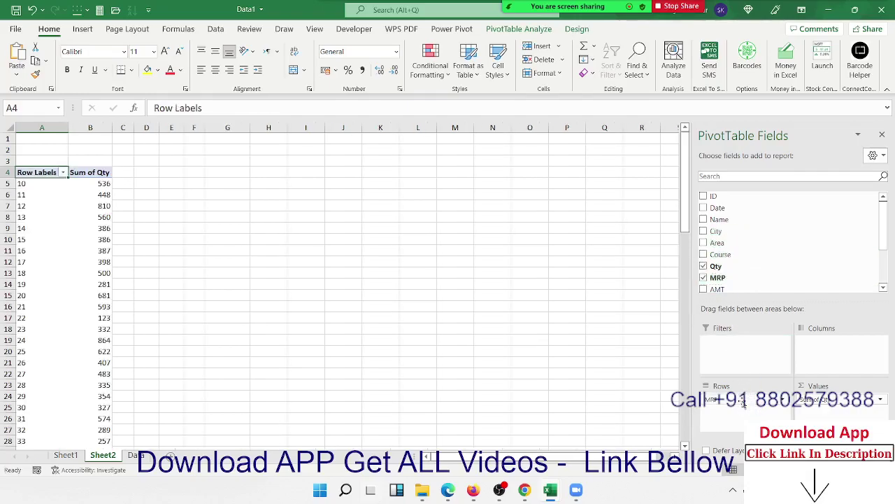
{"action": "left_click", "coordinate": [96, 185]}
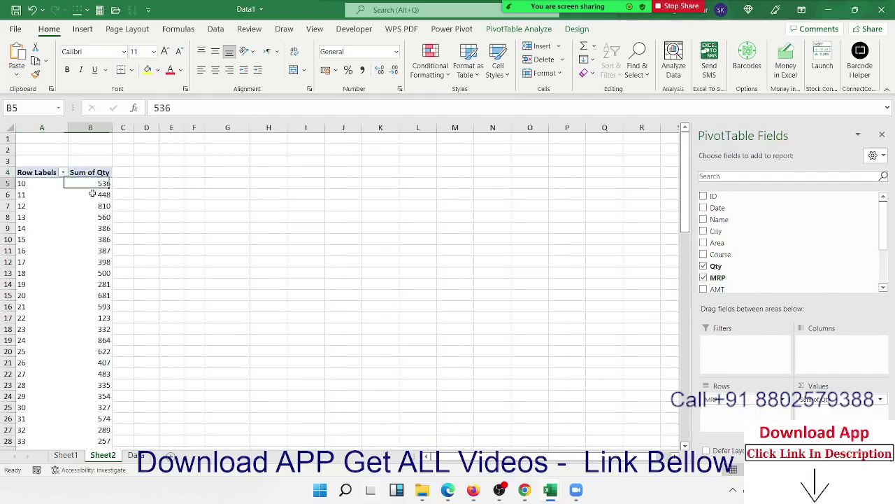
{"action": "left_click", "coordinate": [92, 193], "text": "shift"}
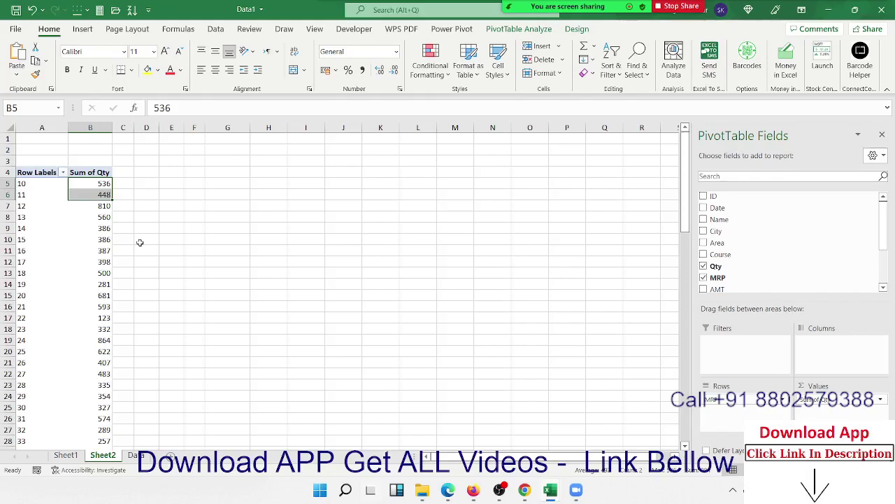
{"action": "left_click", "coordinate": [107, 242]}
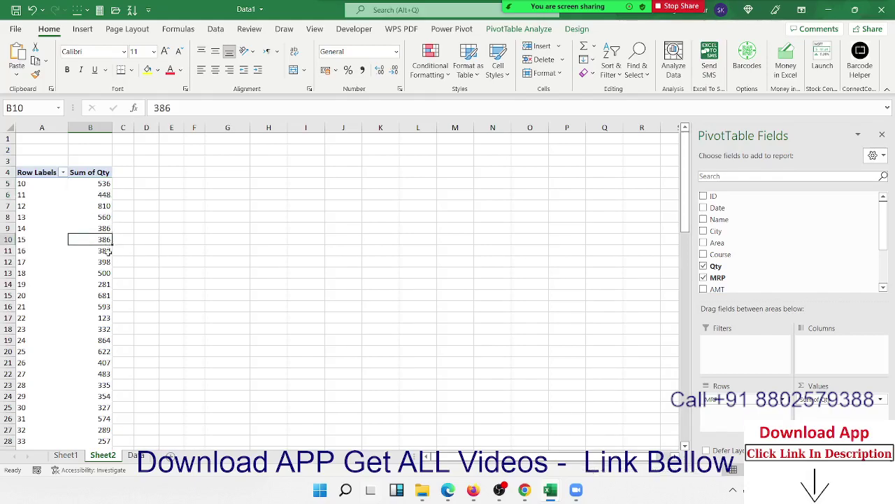
{"action": "left_click", "coordinate": [38, 216]}
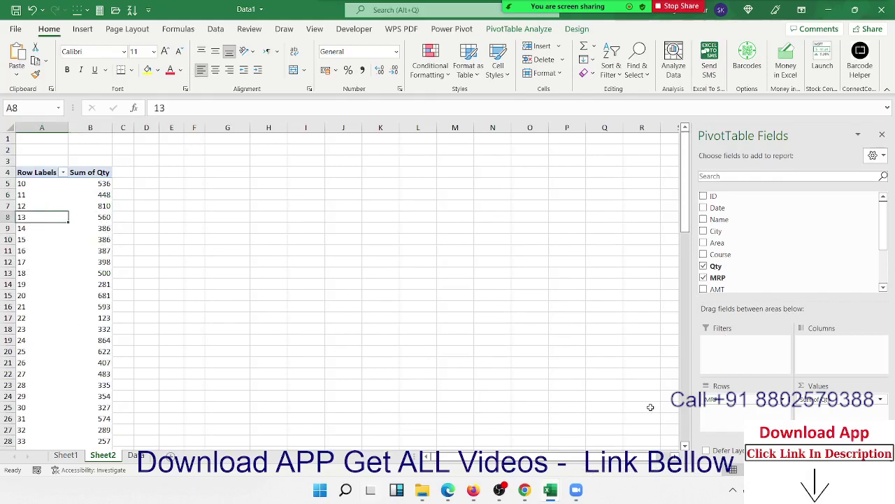
Group MRP by 10 from 10 to 100 (10-19 through 90-100), then drag MRP out of Rows
{"action": "right_click", "coordinate": [30, 217]}
{"action": "mouse_move", "coordinate": [63, 385]}
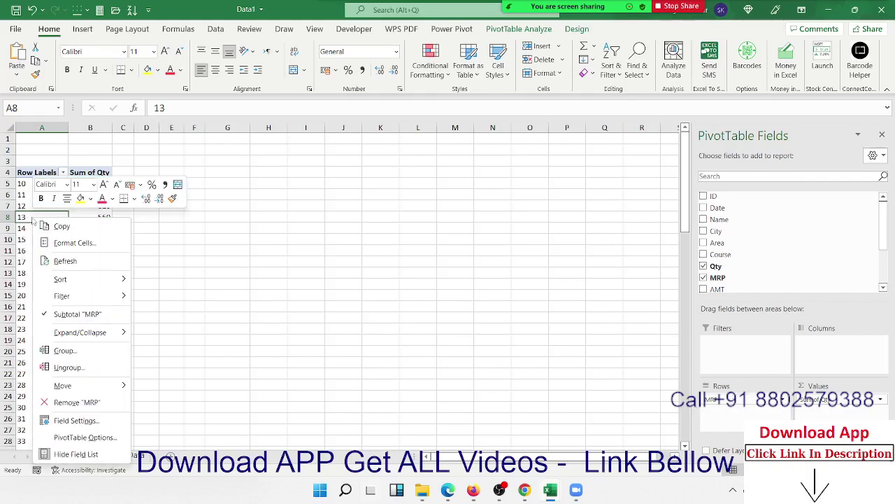
{"action": "left_click", "coordinate": [82, 351]}
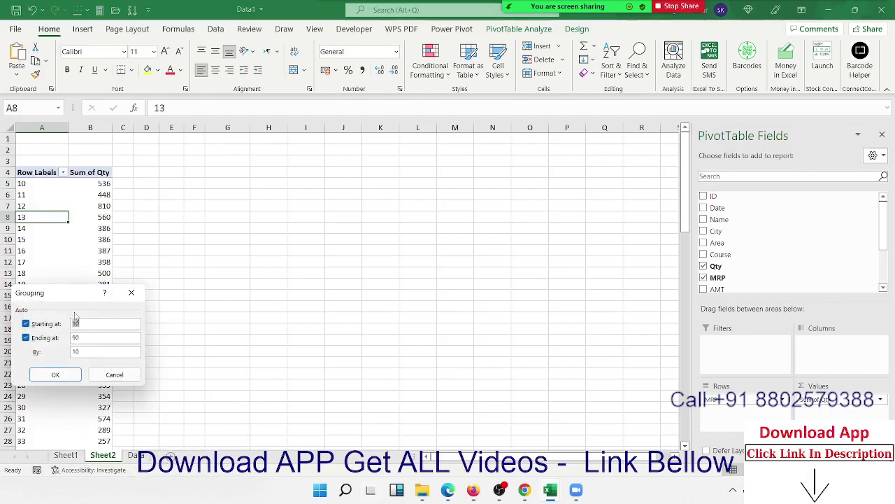
{"action": "left_click_drag", "start_coordinate": [72, 293], "coordinate": [233, 214]}
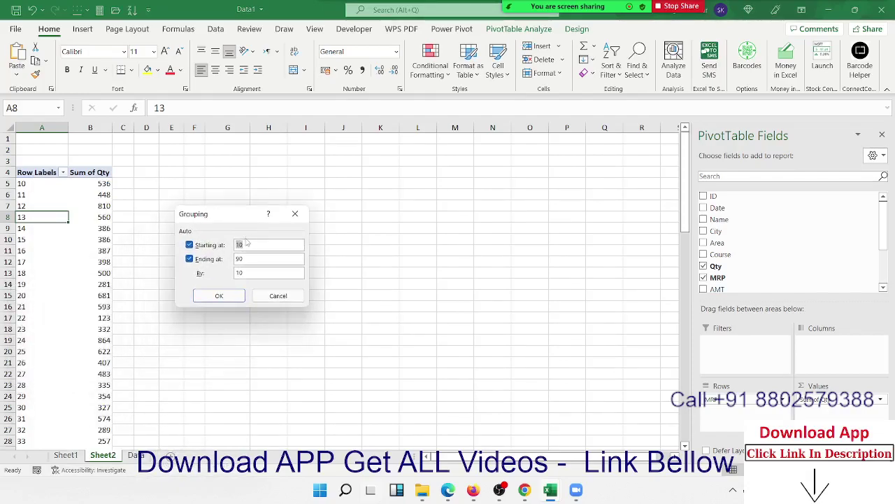
{"action": "left_click", "coordinate": [247, 243]}
{"action": "type", "text": "0"}
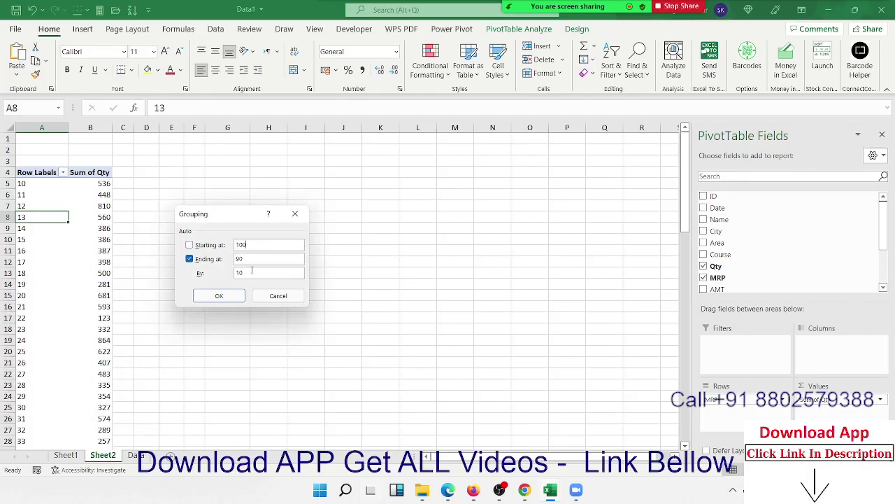
{"action": "left_click", "coordinate": [240, 258]}
{"action": "double_click", "coordinate": [246, 245]}
{"action": "type", "text": "0"}
{"action": "left_click_drag", "start_coordinate": [252, 259], "coordinate": [219, 260]}
{"action": "type", "text": "1"}
{"action": "left_click", "coordinate": [217, 295]}
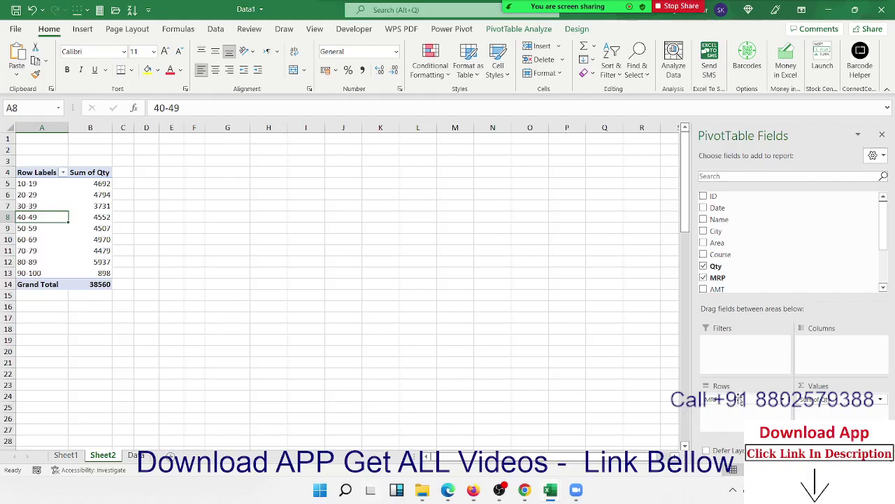
{"action": "left_click_drag", "start_coordinate": [712, 399], "coordinate": [778, 246]}
Add Date to the pivot rows, expand 2022 and Qtr2, and ungroup into individual days
{"action": "scroll", "coordinate": [778, 246], "scroll_direction": "up", "scroll_amount": 1}
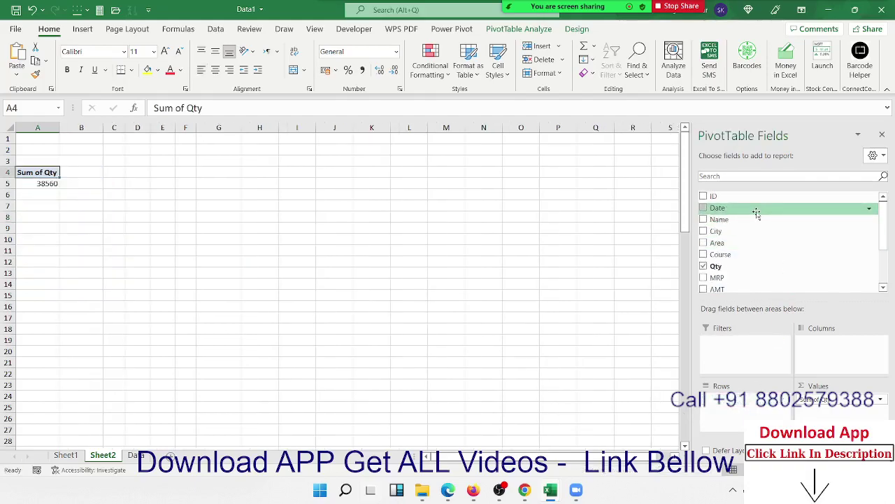
{"action": "mouse_move", "coordinate": [720, 208]}
{"action": "left_mouse_down"}
{"action": "mouse_move", "coordinate": [759, 413]}
{"action": "mouse_move", "coordinate": [749, 410]}
{"action": "left_mouse_up"}
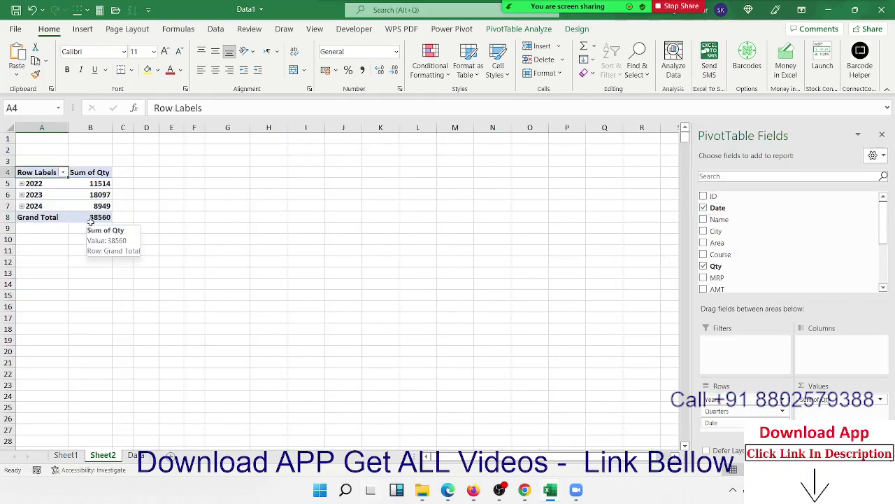
{"action": "left_click", "coordinate": [21, 183]}
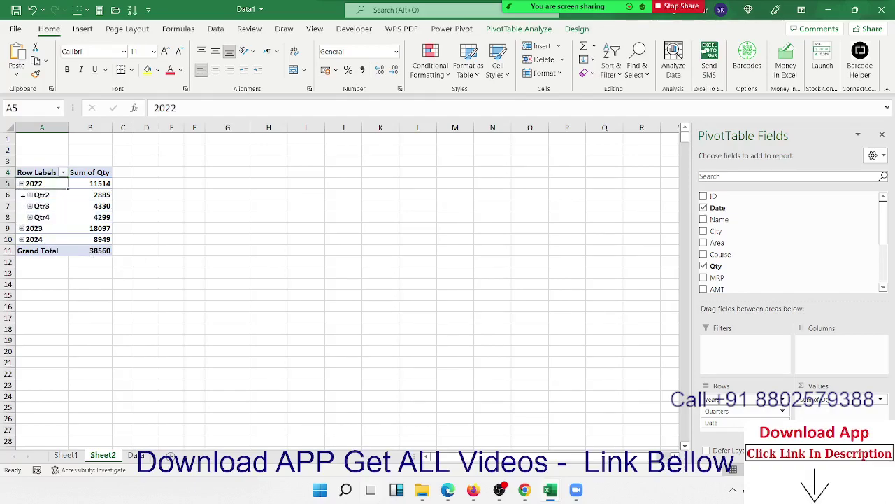
{"action": "left_click", "coordinate": [30, 195]}
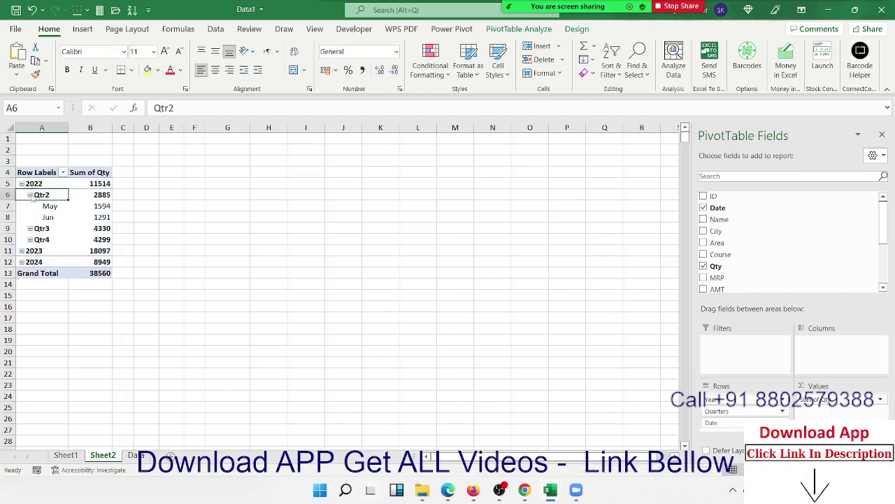
{"action": "mouse_move", "coordinate": [50, 207]}
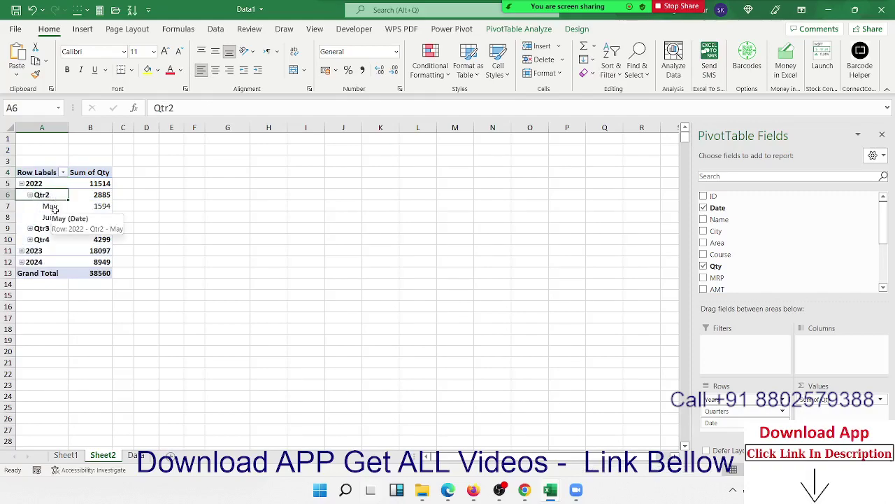
{"action": "right_click", "coordinate": [36, 196]}
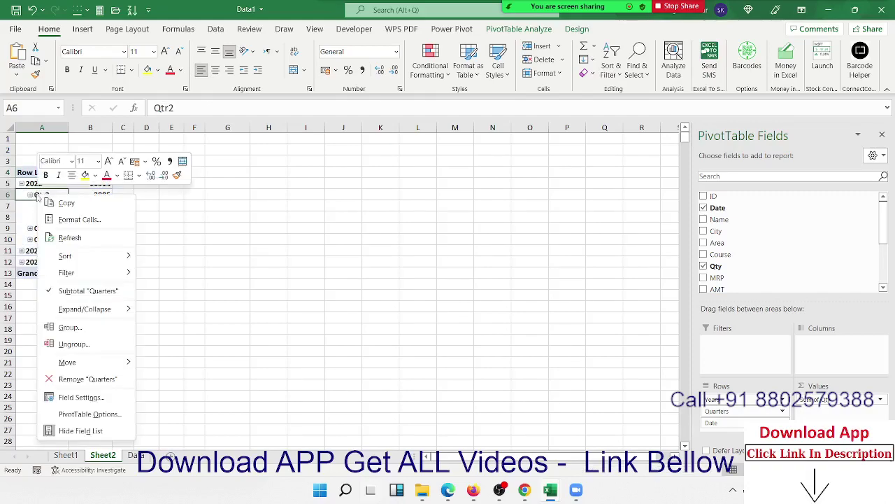
{"action": "left_click", "coordinate": [106, 350]}
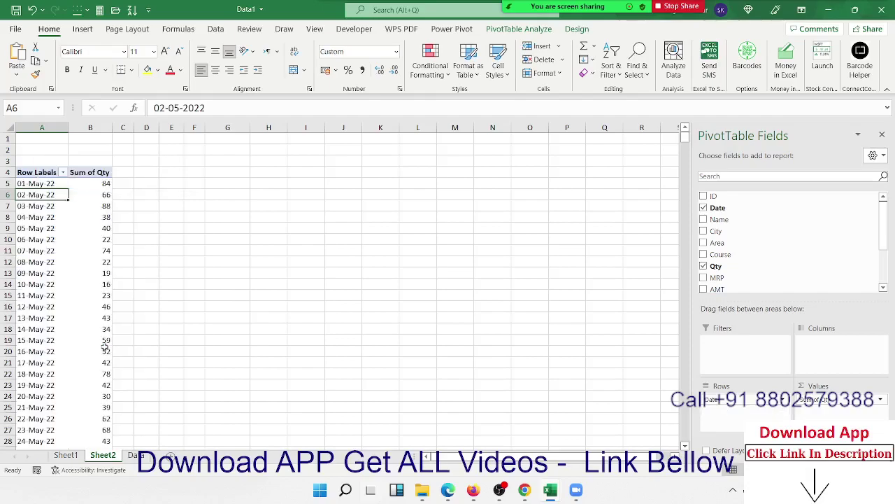
Group the dates by Months and Years
{"action": "right_click", "coordinate": [45, 238]}
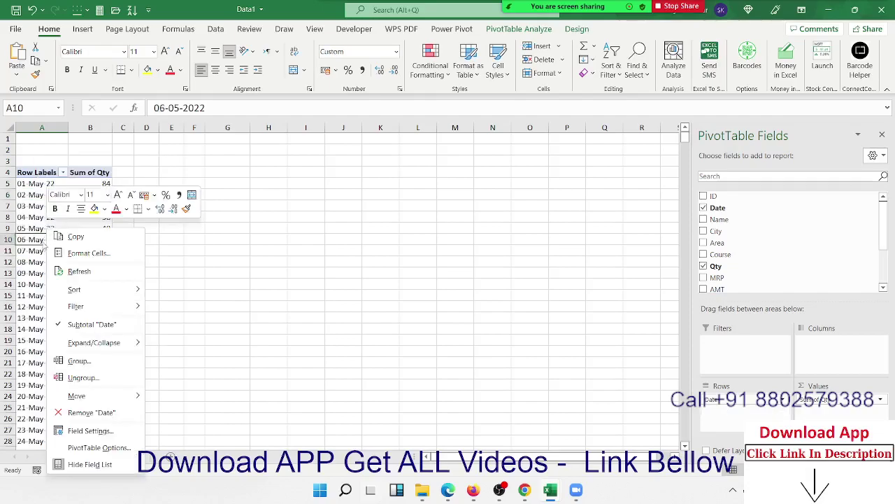
{"action": "left_click", "coordinate": [79, 361]}
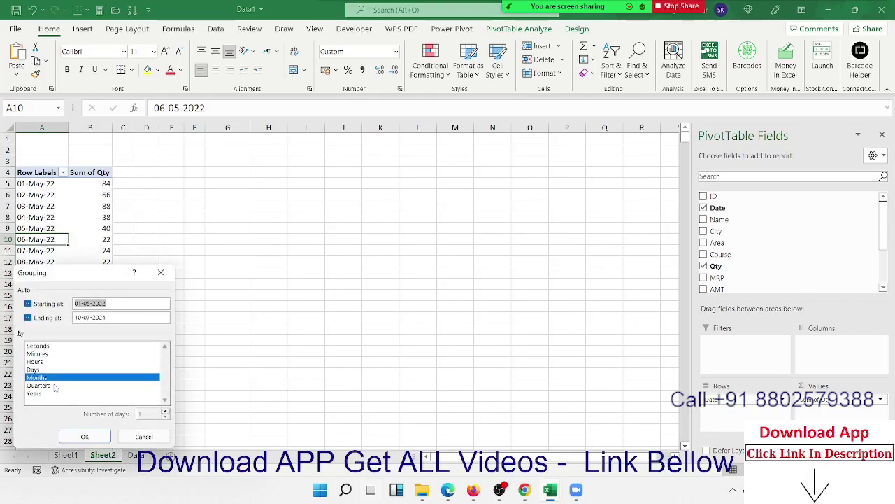
{"action": "left_click", "coordinate": [54, 394]}
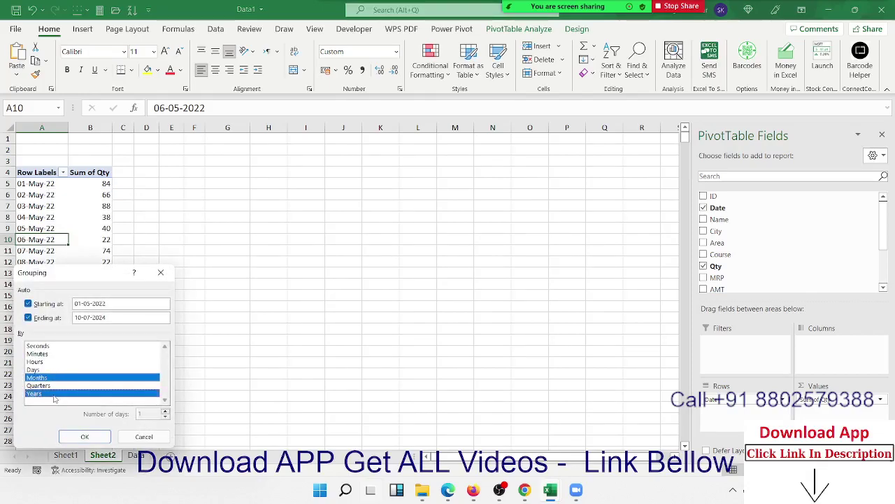
{"action": "left_click", "coordinate": [85, 436]}
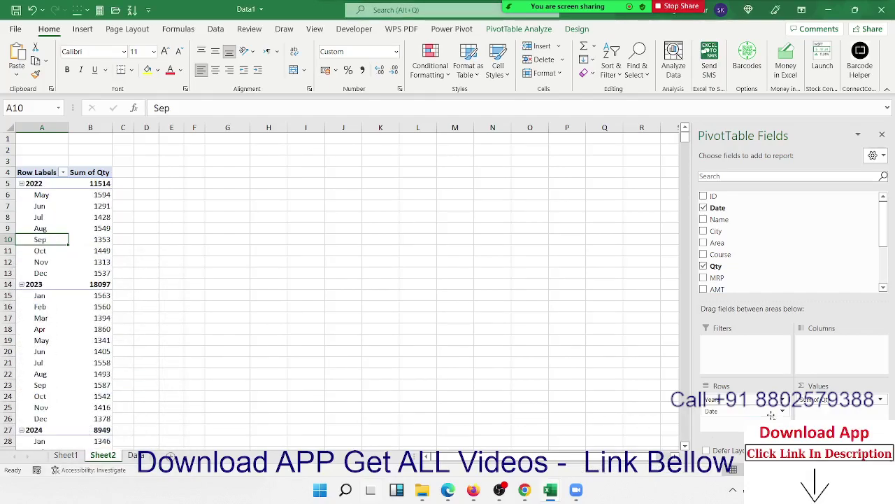
Move Date to Columns and back, then nest Years under Months (Jan 2909: 2023 1563, 2024 1346)
{"action": "mouse_move", "coordinate": [749, 411]}
{"action": "left_mouse_down"}
{"action": "mouse_move", "coordinate": [769, 415]}
{"action": "mouse_move", "coordinate": [838, 351]}
{"action": "left_mouse_up"}
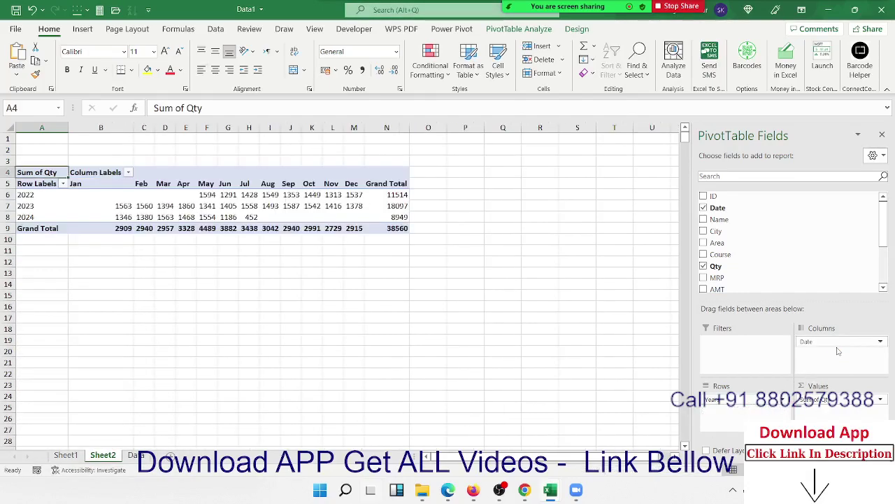
{"action": "mouse_move", "coordinate": [39, 205]}
{"action": "left_mouse_down"}
{"action": "mouse_move", "coordinate": [337, 184]}
{"action": "mouse_move", "coordinate": [355, 223]}
{"action": "left_mouse_up"}
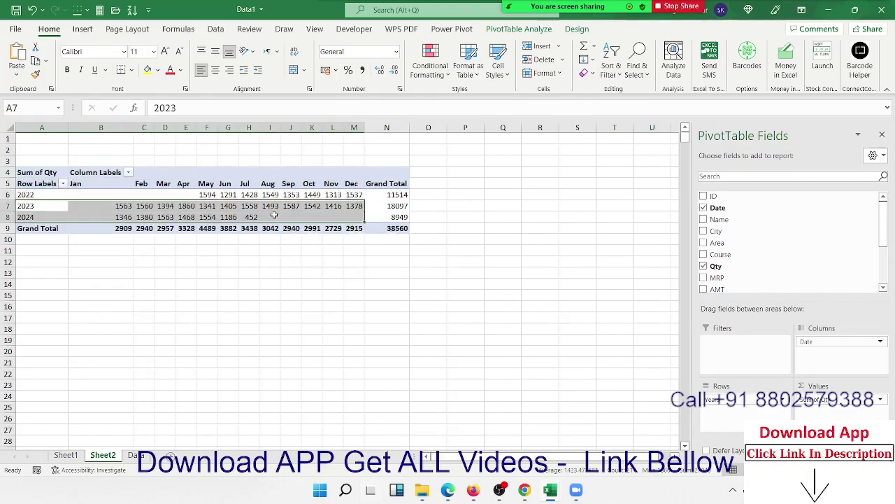
{"action": "left_click", "coordinate": [58, 196]}
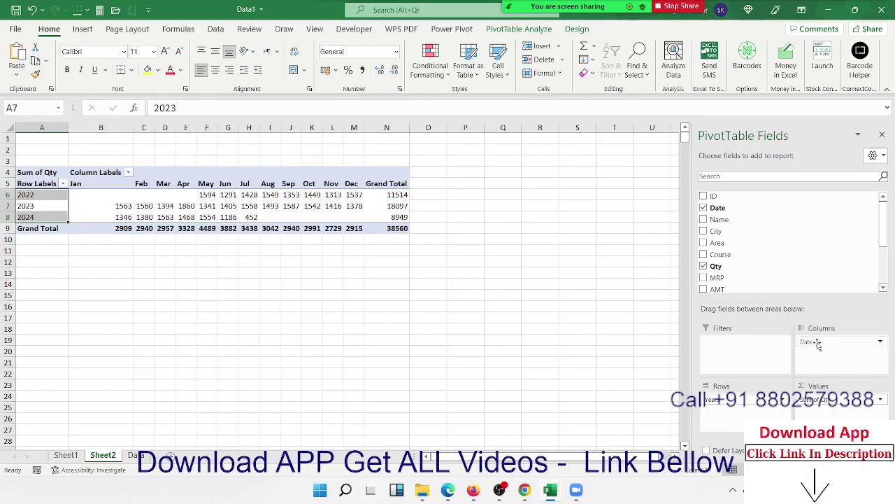
{"action": "left_click_drag", "start_coordinate": [821, 340], "coordinate": [740, 424]}
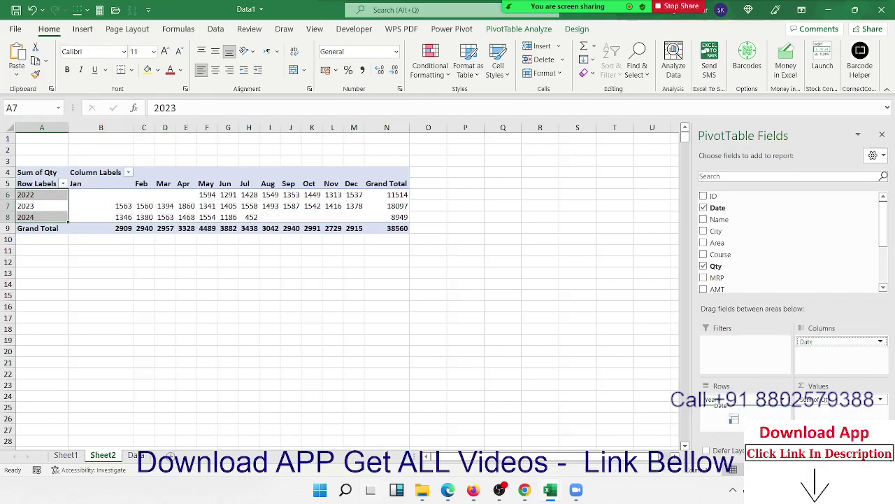
{"action": "left_click_drag", "start_coordinate": [740, 424], "coordinate": [720, 401]}
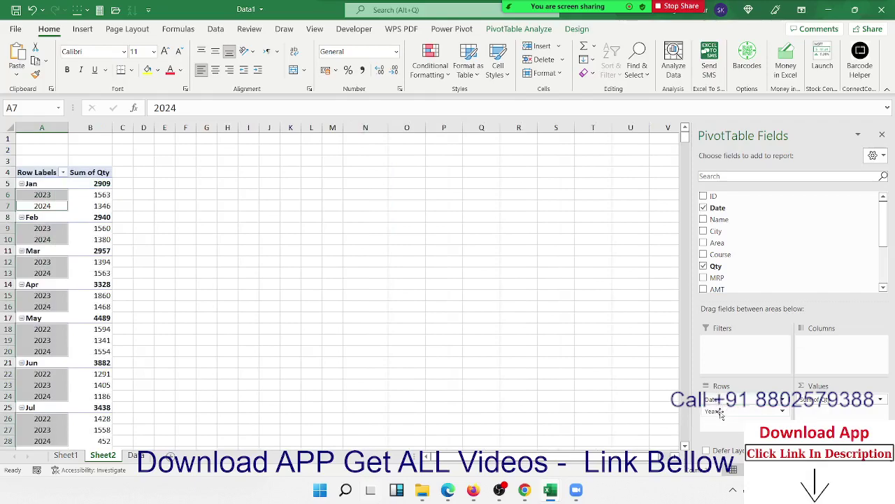
{"action": "left_click_drag", "start_coordinate": [720, 412], "coordinate": [821, 354]}
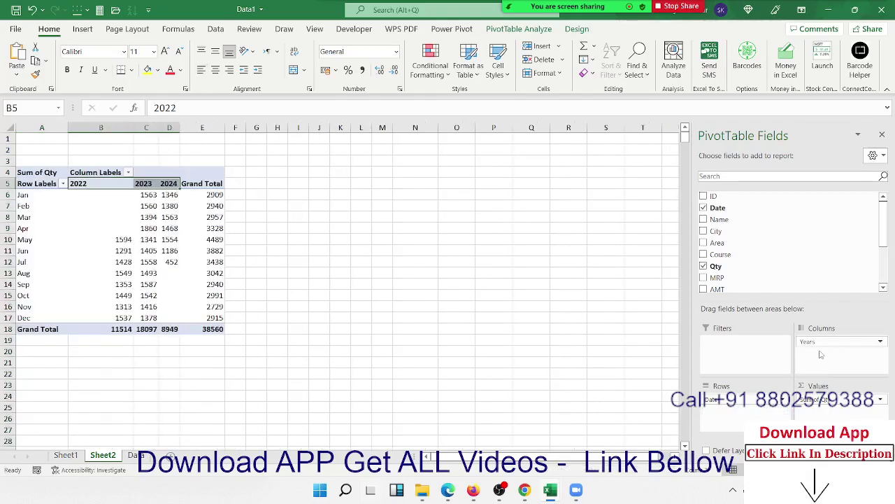
{"action": "left_click_drag", "start_coordinate": [812, 341], "coordinate": [720, 409]}
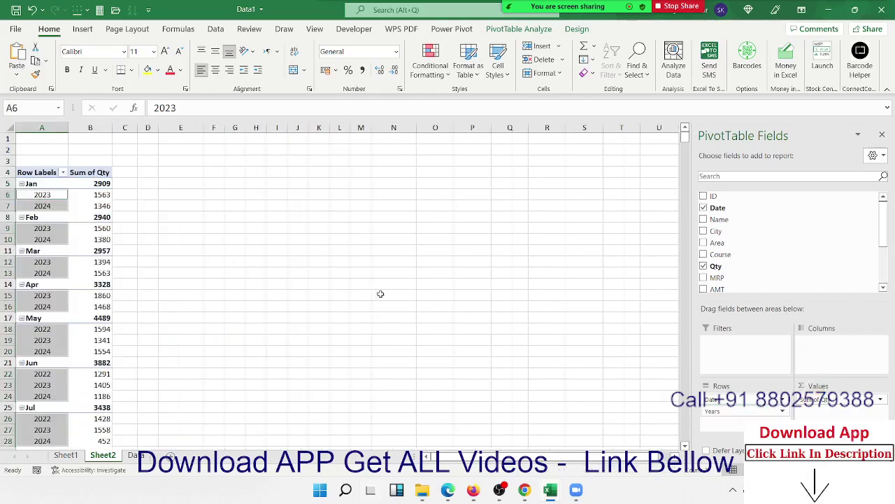
Regroup the pivot dates by Months only, dropping Years
{"action": "left_click", "coordinate": [78, 227]}
{"action": "right_click", "coordinate": [43, 194]}
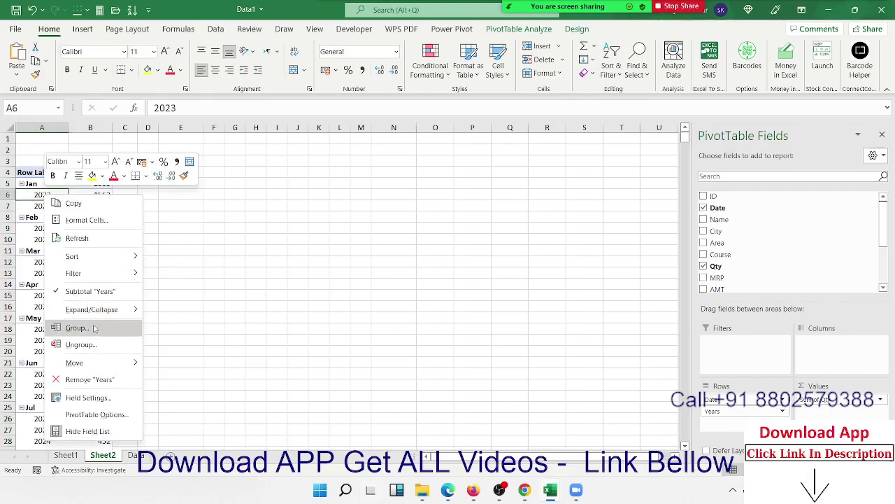
{"action": "left_click", "coordinate": [94, 328]}
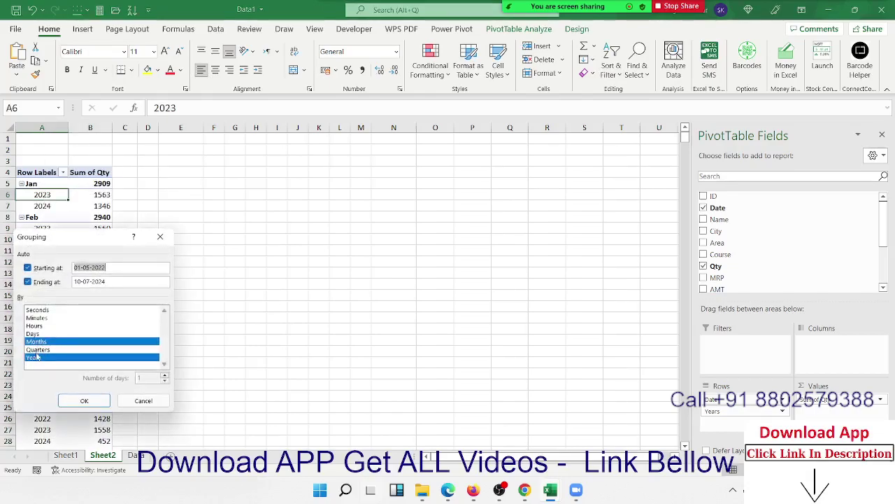
{"action": "left_click", "coordinate": [35, 358]}
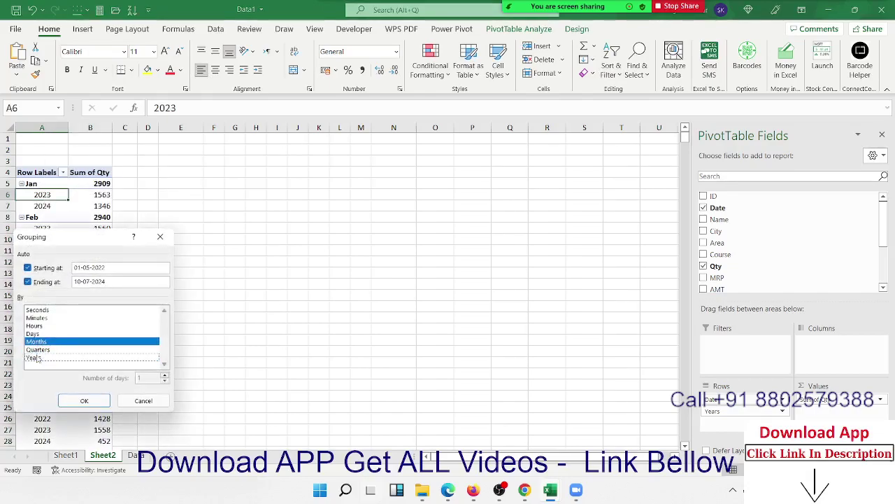
{"action": "left_click", "coordinate": [85, 401]}
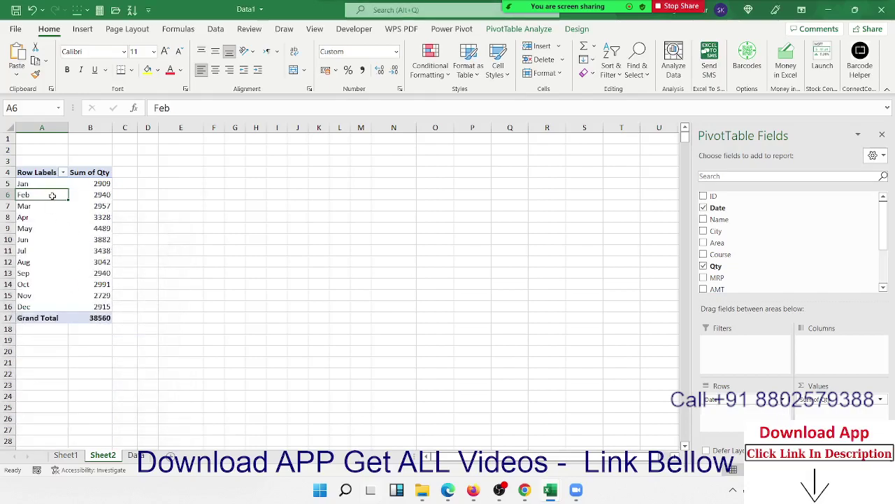
Group the dates by Days with 15 days per group
{"action": "right_click", "coordinate": [51, 197]}
{"action": "left_click", "coordinate": [109, 336]}
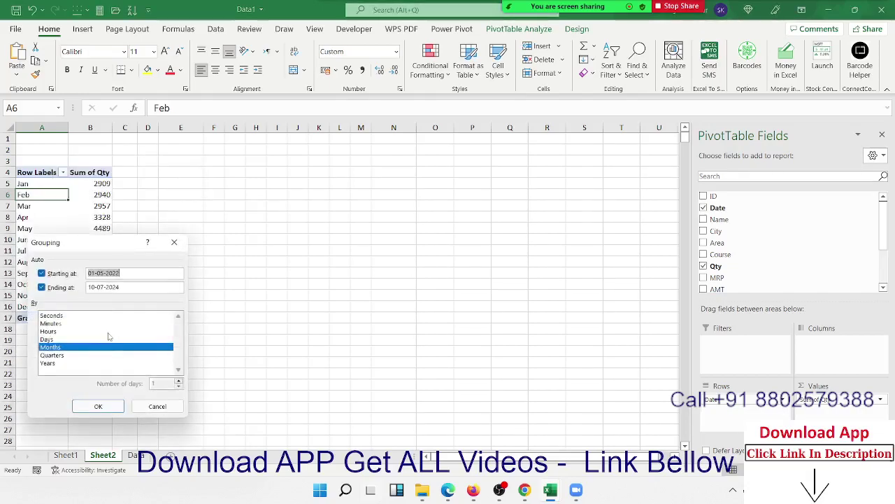
{"action": "left_click", "coordinate": [79, 340]}
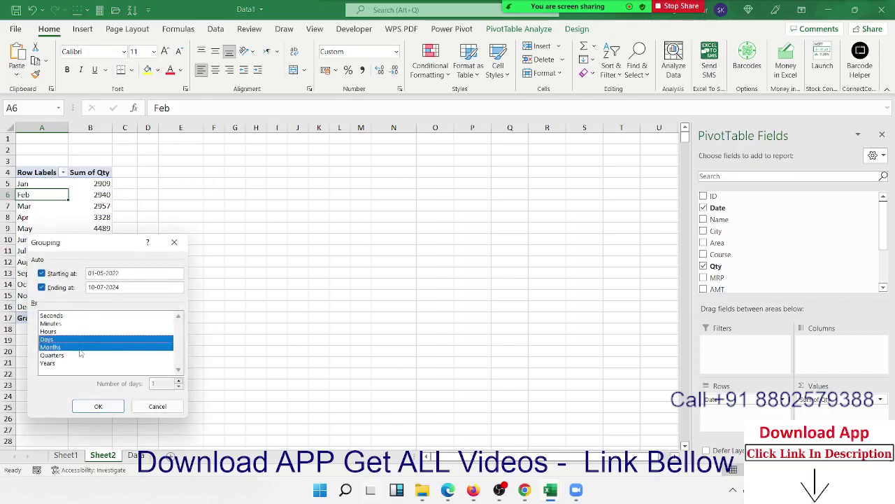
{"action": "left_click", "coordinate": [83, 349]}
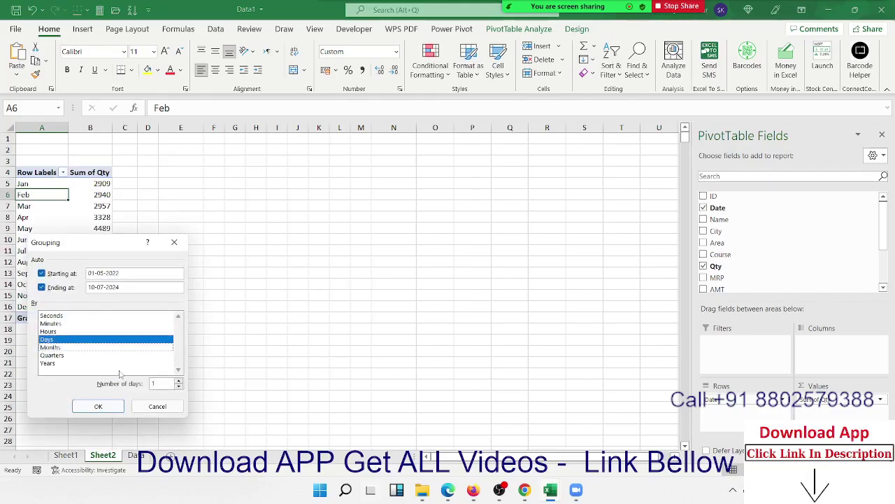
{"action": "left_click", "coordinate": [154, 384]}
{"action": "type", "text": "5"}
{"action": "left_click", "coordinate": [121, 406]}
{"action": "scroll", "coordinate": [134, 335], "scroll_direction": "down", "scroll_amount": 13}
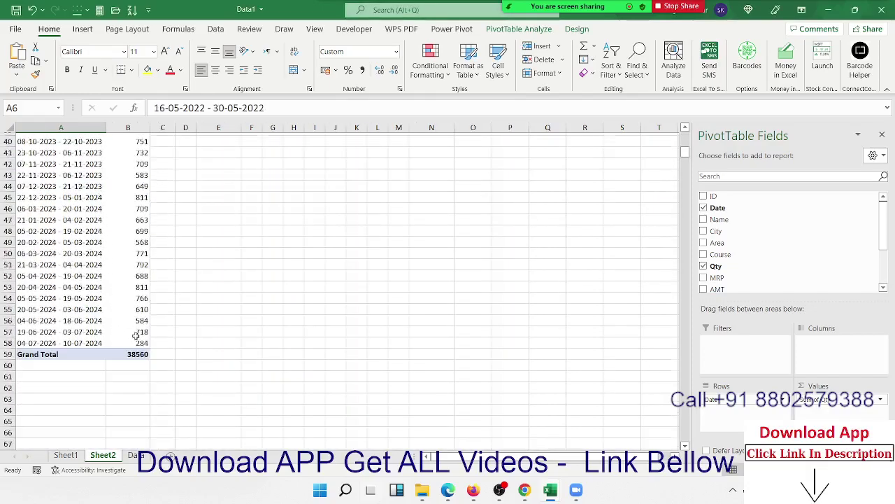
{"action": "scroll", "coordinate": [134, 334], "scroll_direction": "down", "scroll_amount": 7}
{"action": "scroll", "coordinate": [134, 334], "scroll_direction": "up", "scroll_amount": 4}
{"action": "scroll", "coordinate": [133, 329], "scroll_direction": "up", "scroll_amount": 13}
{"action": "scroll", "coordinate": [130, 300], "scroll_direction": "up", "scroll_amount": 4}
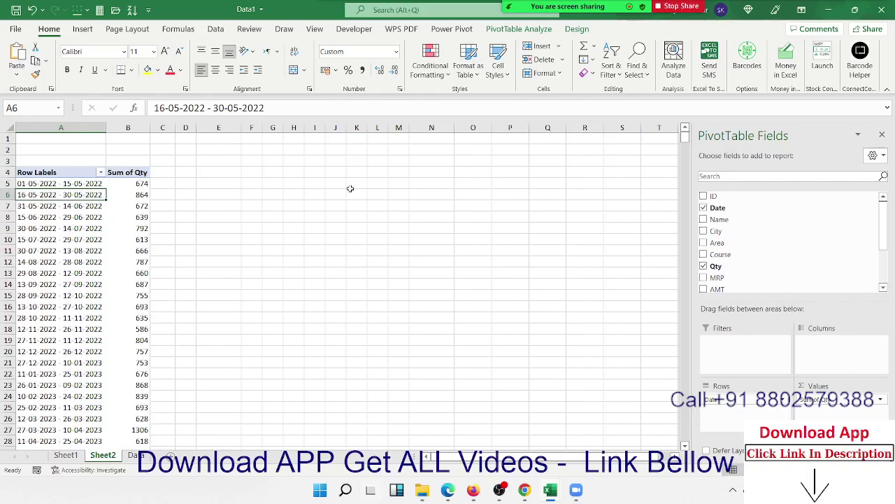
{"action": "left_click", "coordinate": [136, 455]}
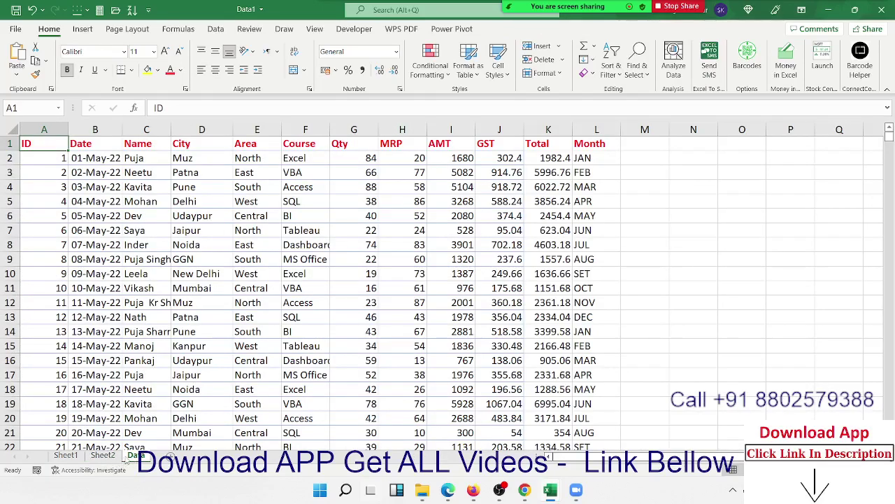
{"action": "left_click_drag", "start_coordinate": [355, 158], "coordinate": [423, 158]}
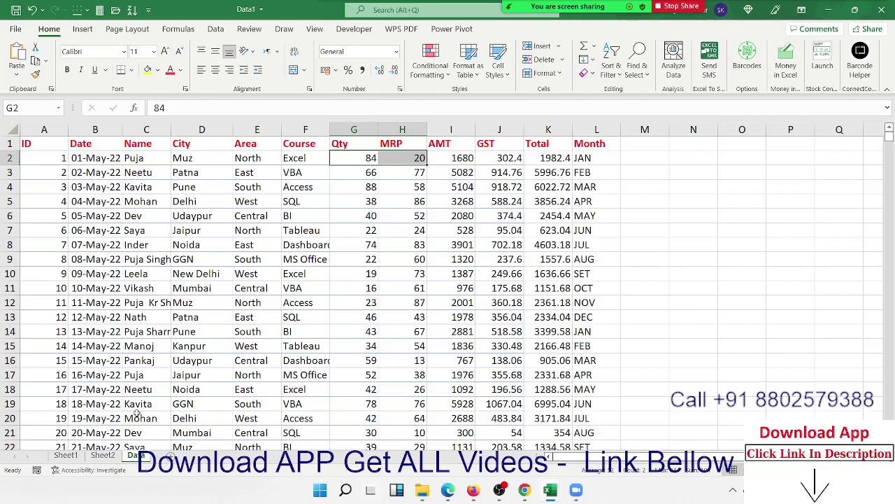
{"action": "left_click", "coordinate": [70, 457]}
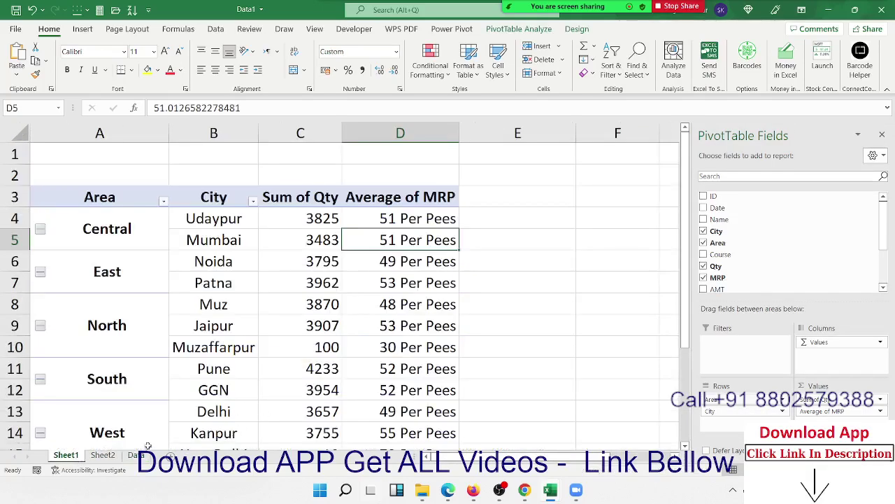
{"action": "left_click", "coordinate": [105, 455]}
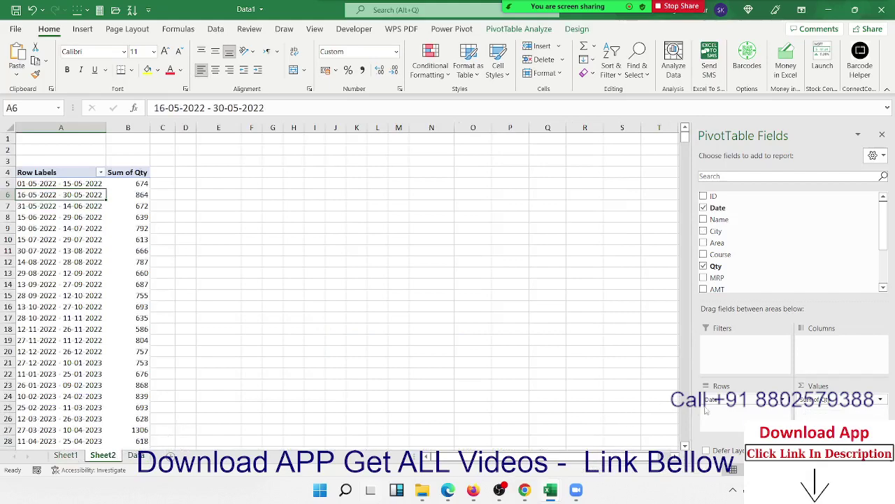
Remove Date from the pivot, add Course to Rows, and add Count of Course to Values
{"action": "left_click_drag", "start_coordinate": [713, 399], "coordinate": [795, 284]}
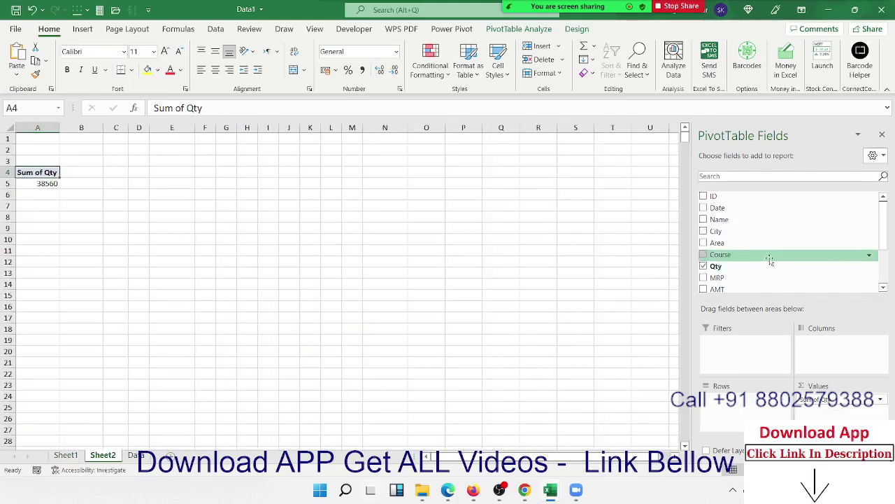
{"action": "mouse_move", "coordinate": [770, 255]}
{"action": "left_mouse_down"}
{"action": "mouse_move", "coordinate": [776, 411]}
{"action": "mouse_move", "coordinate": [766, 400]}
{"action": "mouse_move", "coordinate": [754, 280]}
{"action": "mouse_move", "coordinate": [822, 404]}
{"action": "left_mouse_up"}
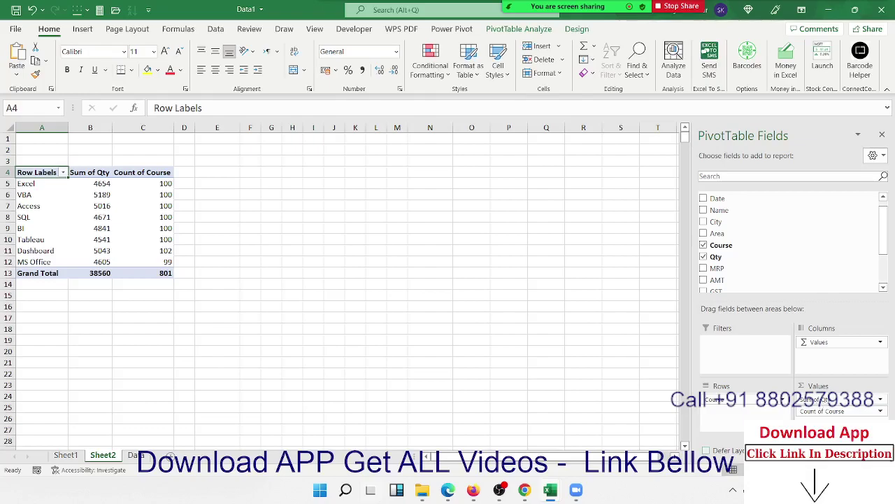
{"action": "left_click", "coordinate": [813, 412]}
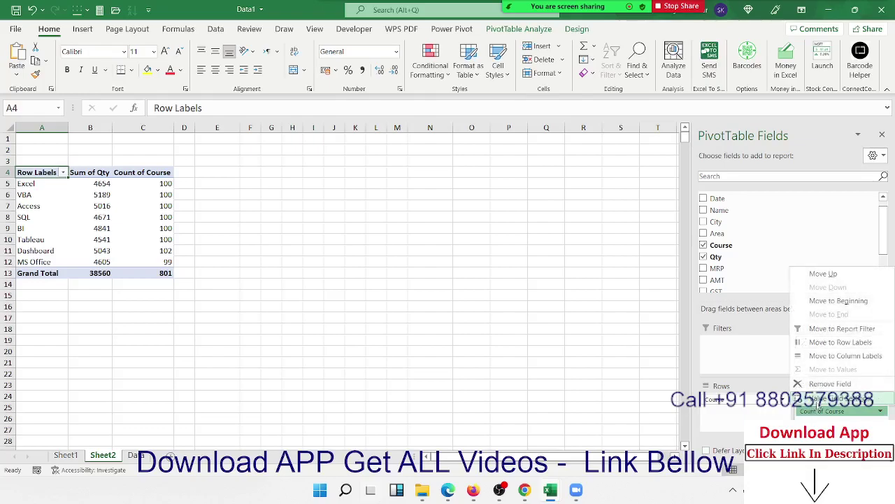
Show Count of Course as % of Grand Total, e.g. Excel 12.48%, totalling 100.00%
{"action": "left_click", "coordinate": [833, 396]}
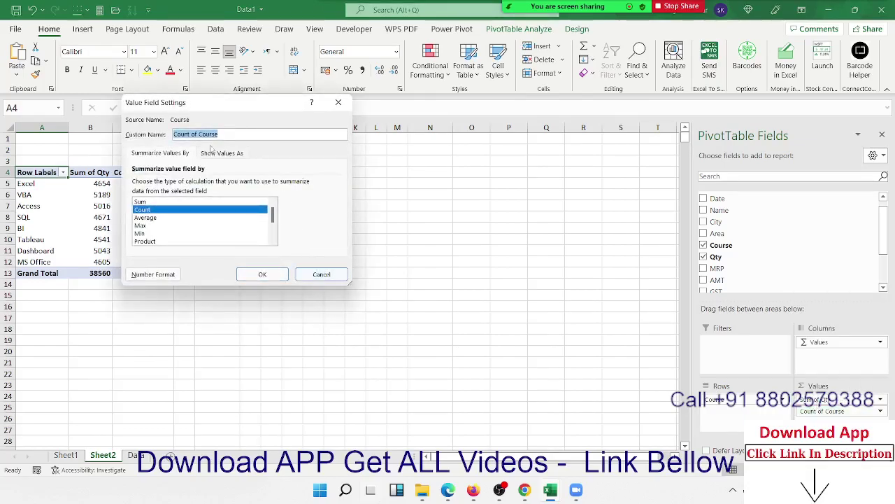
{"action": "left_click_drag", "start_coordinate": [203, 105], "coordinate": [311, 110]}
{"action": "left_click", "coordinate": [319, 158]}
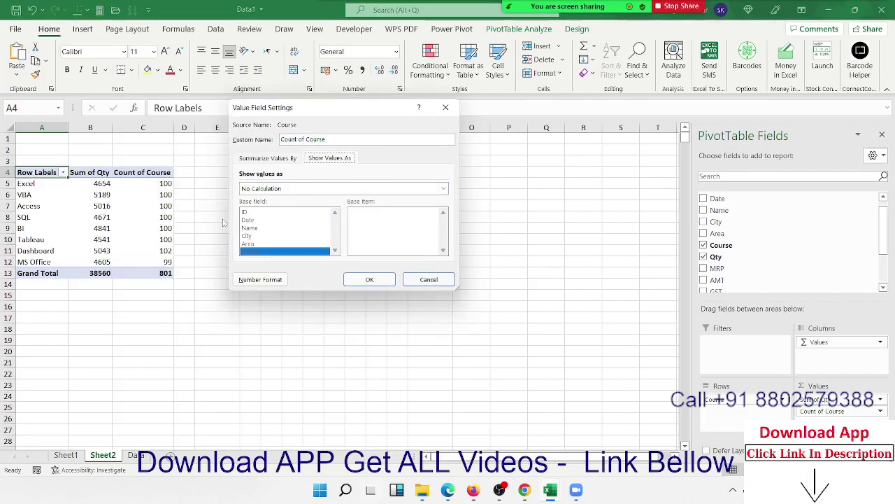
{"action": "left_click", "coordinate": [295, 189]}
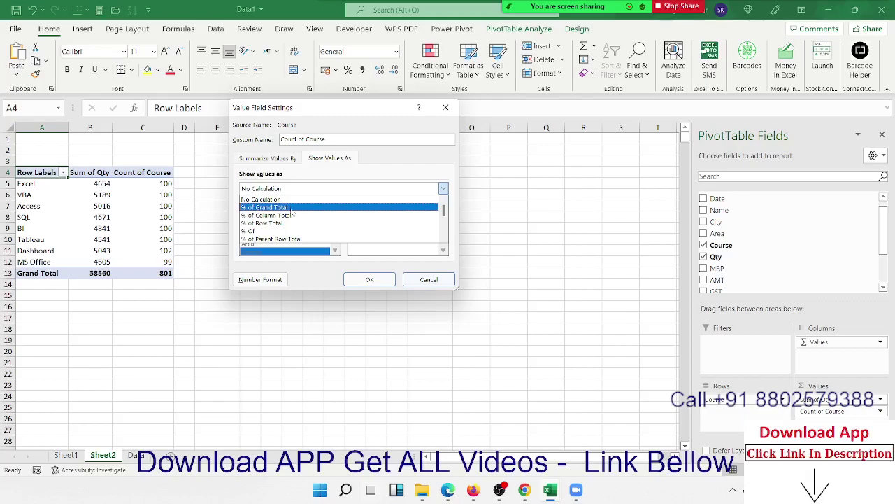
{"action": "left_click", "coordinate": [292, 209]}
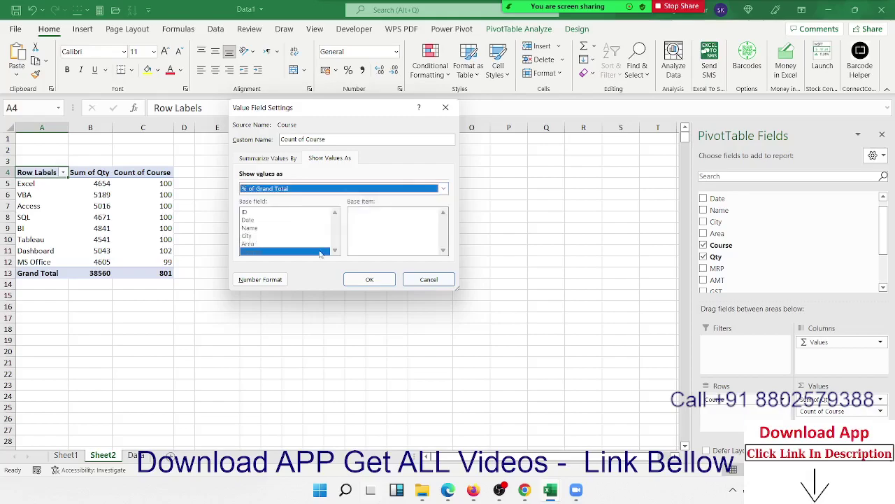
{"action": "left_click", "coordinate": [357, 277]}
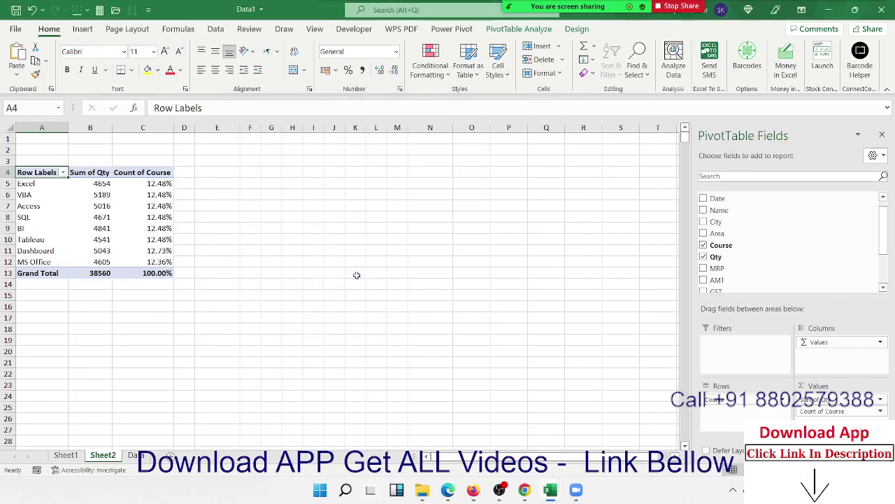
{"action": "left_click", "coordinate": [163, 263]}
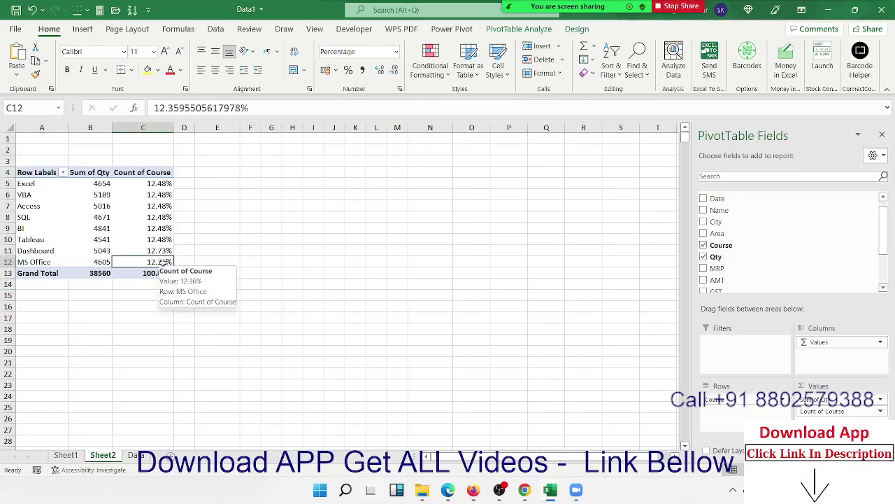